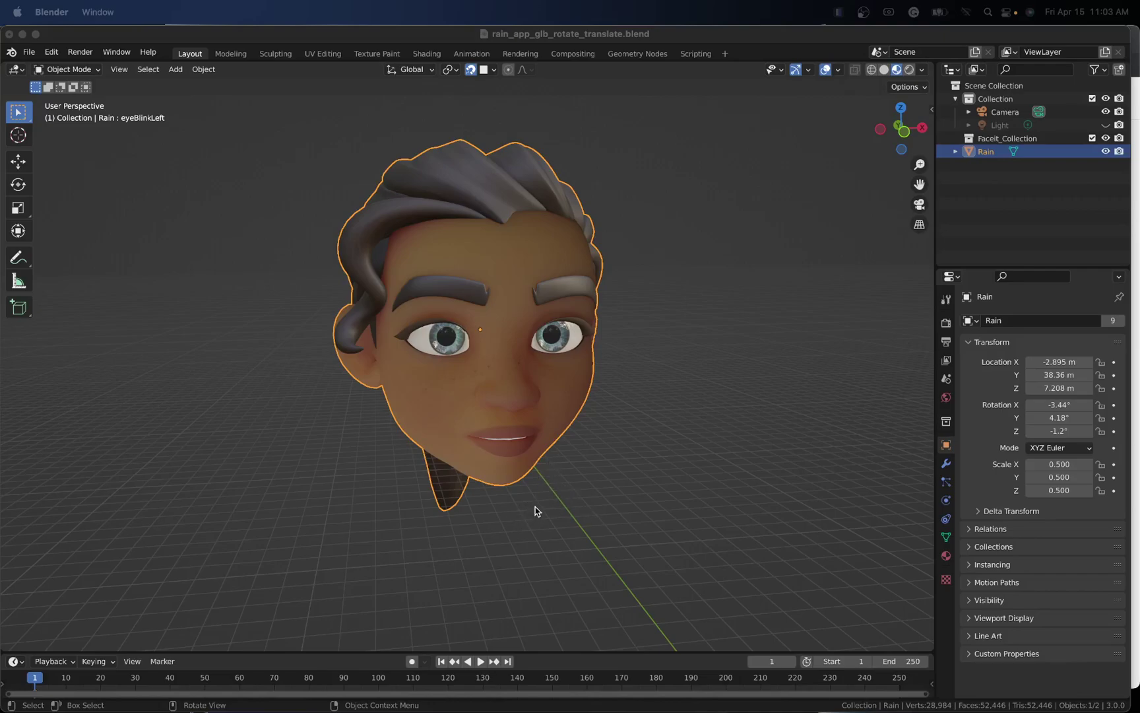
- Deselect the head and show the Live Mode options for Face Cap in the FACEIT add-on
click(660, 398)
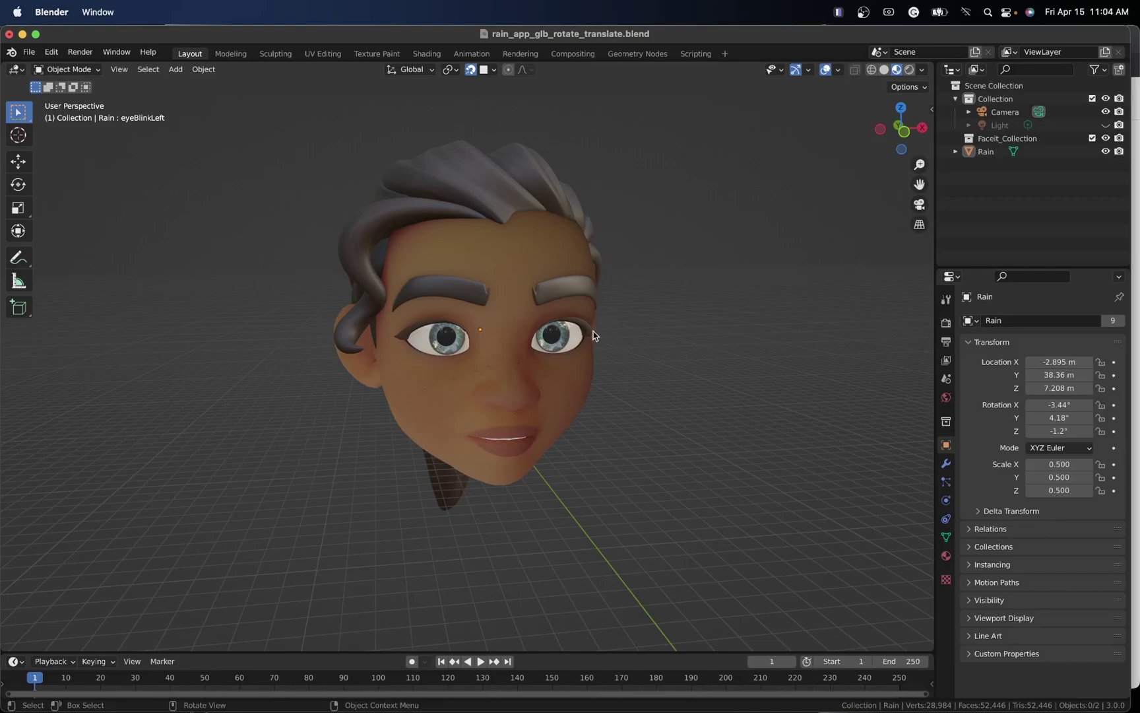
click(933, 108)
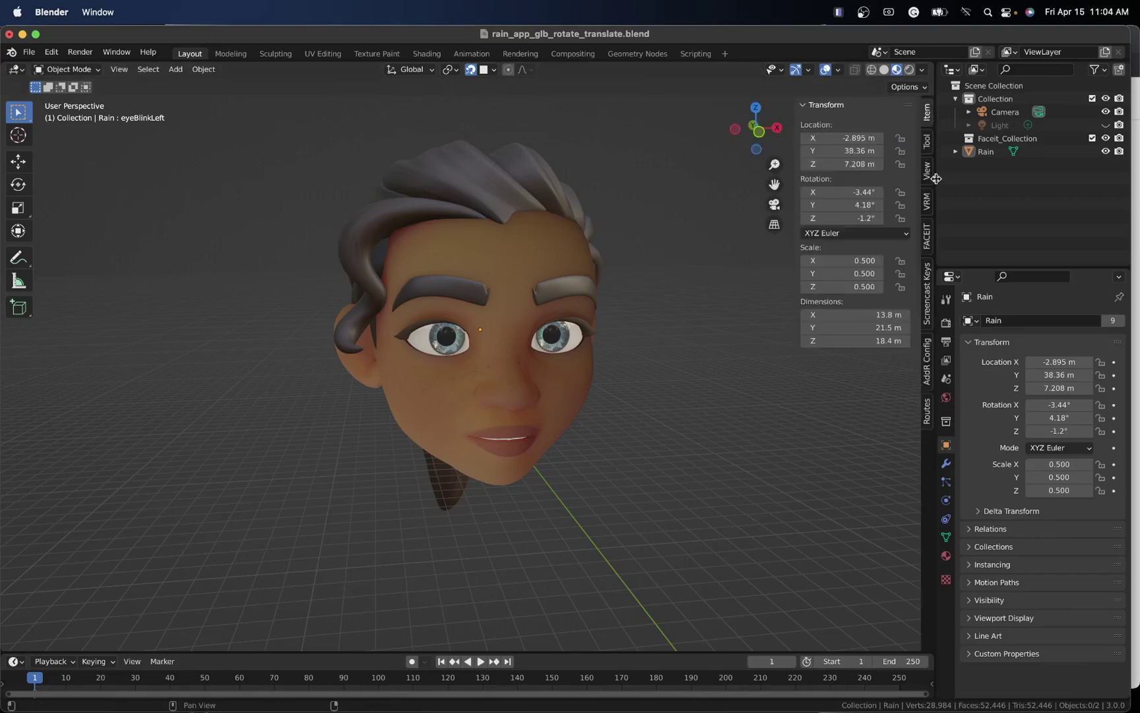
click(929, 244)
click(833, 231)
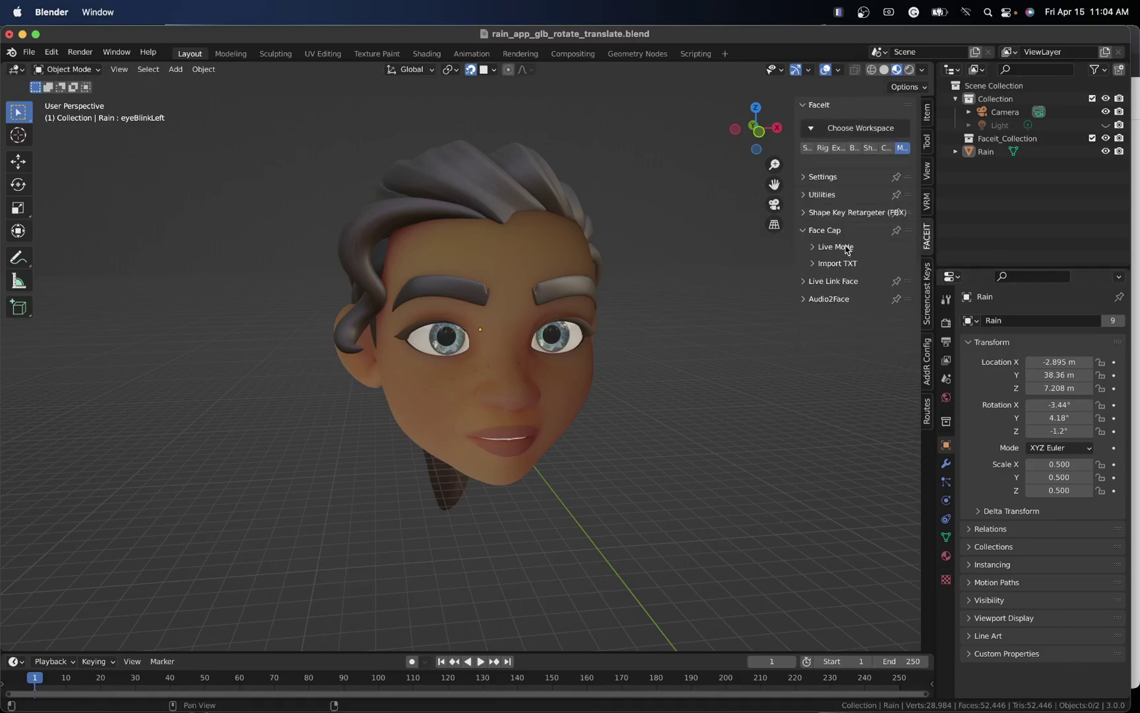
click(848, 248)
- Switch to Hallway Tile and enable OSC streaming with its default host and port
click(889, 12)
click(839, 12)
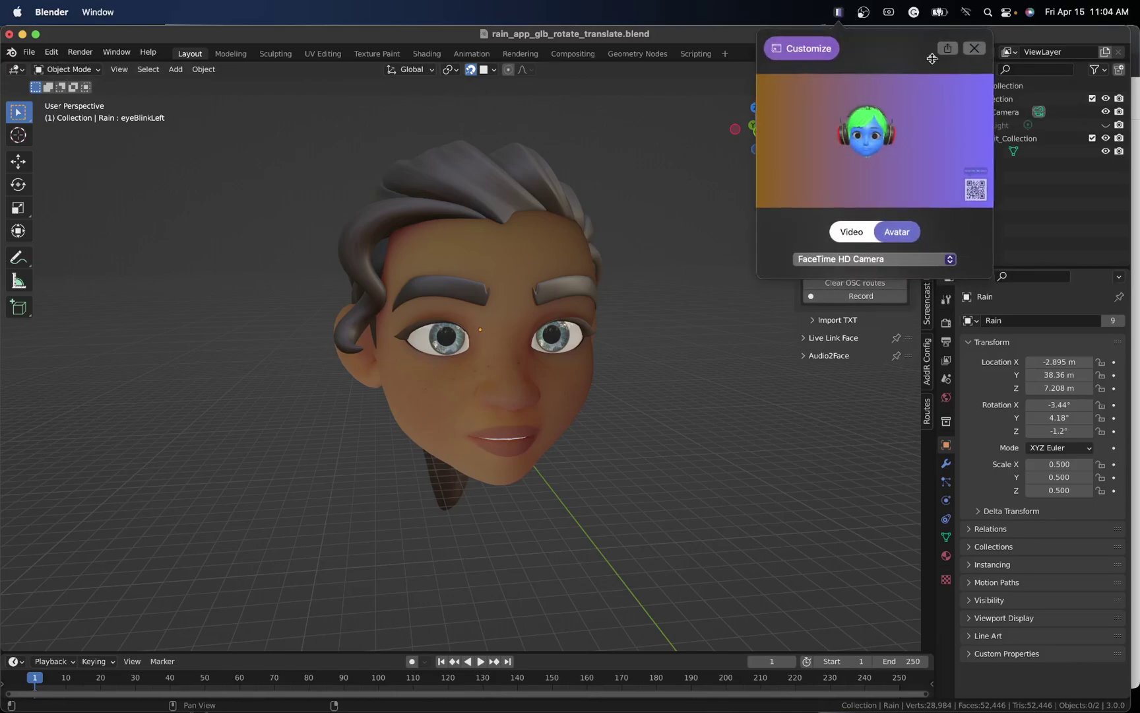
click(801, 48)
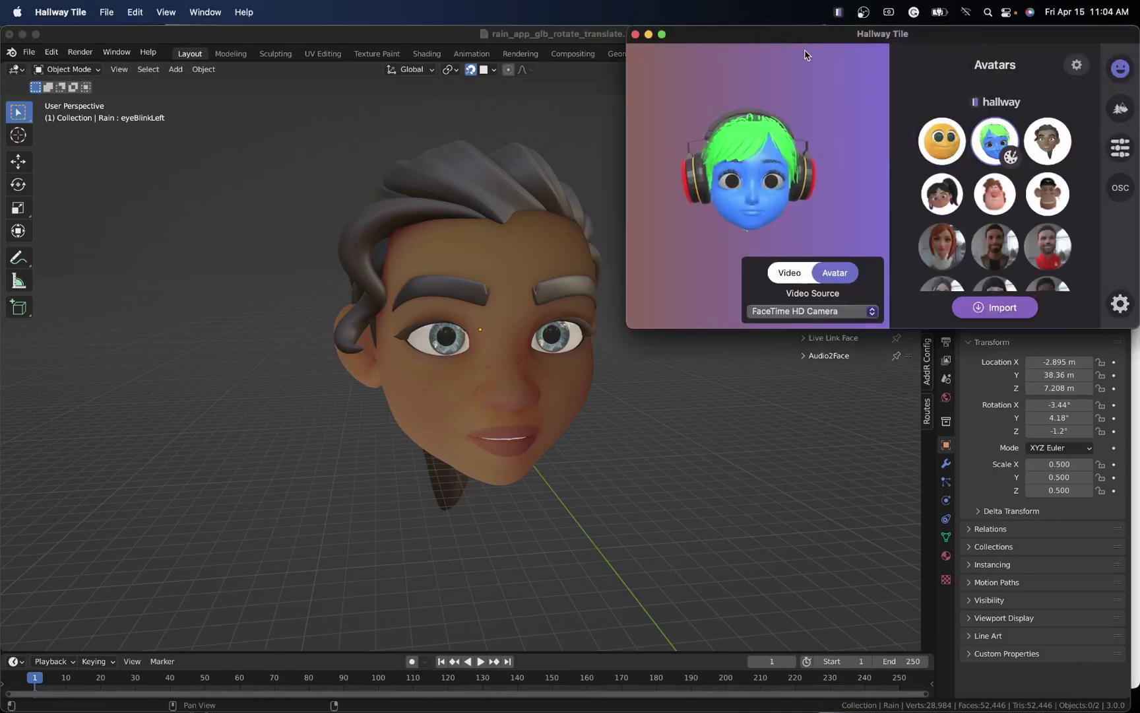
click(1122, 192)
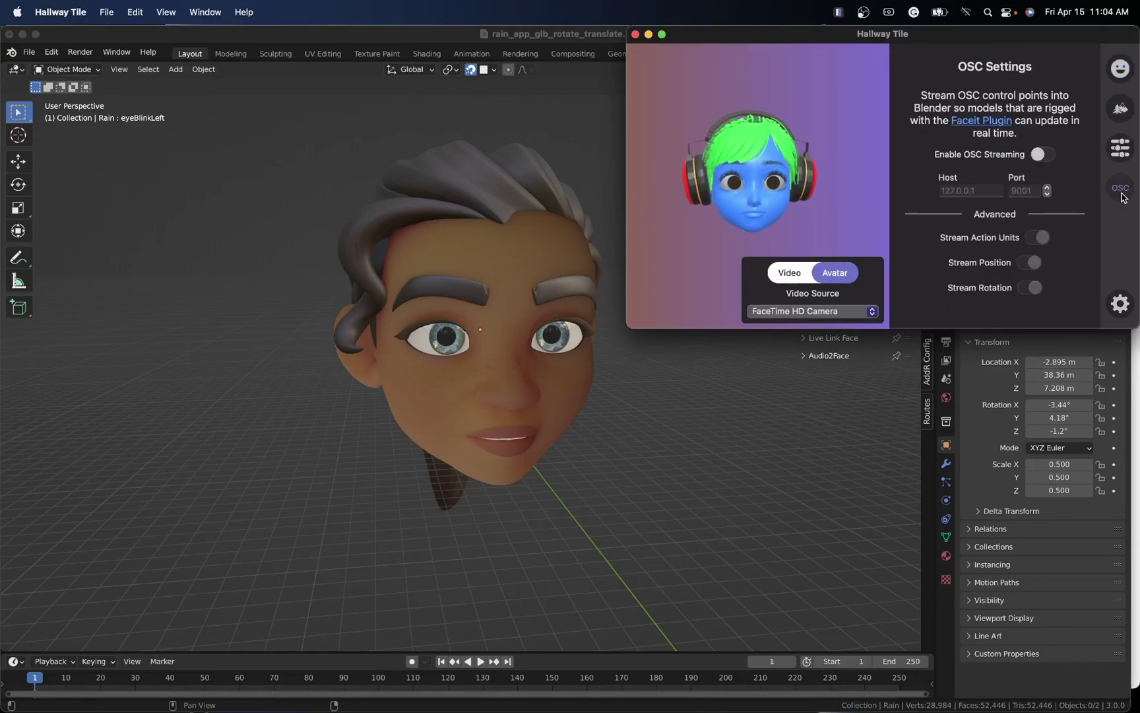
click(1042, 155)
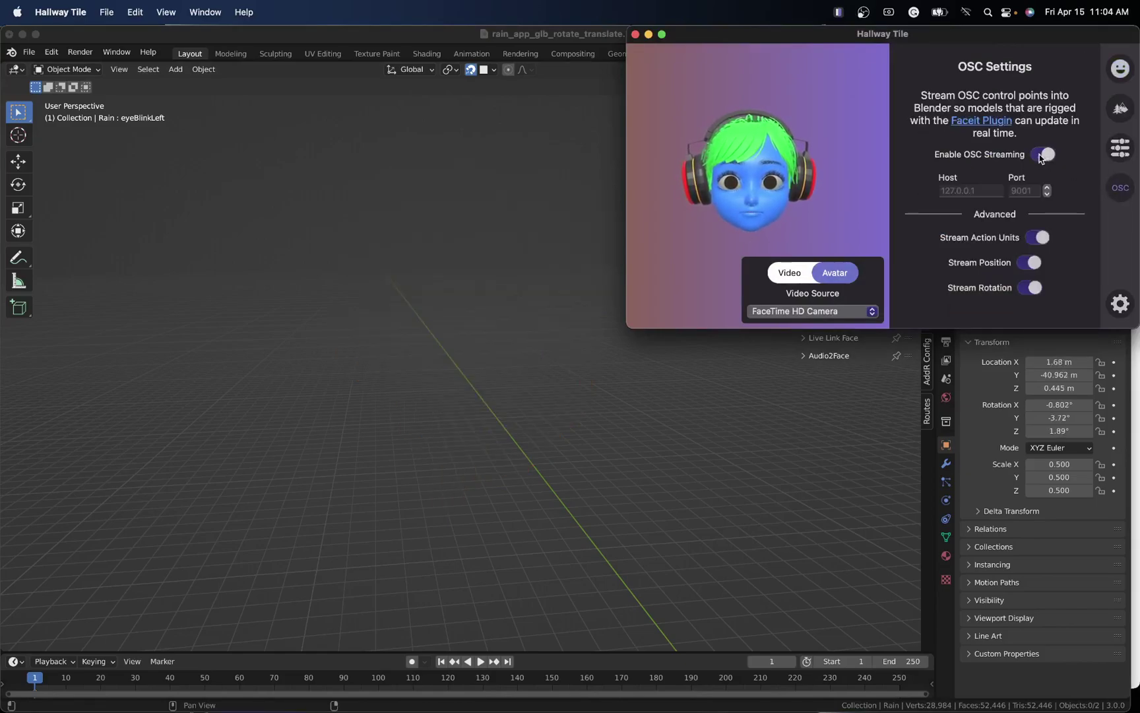
- Switch back to Blender, select the Rain head and examine its live facial and head motion from several angles
click(791, 391)
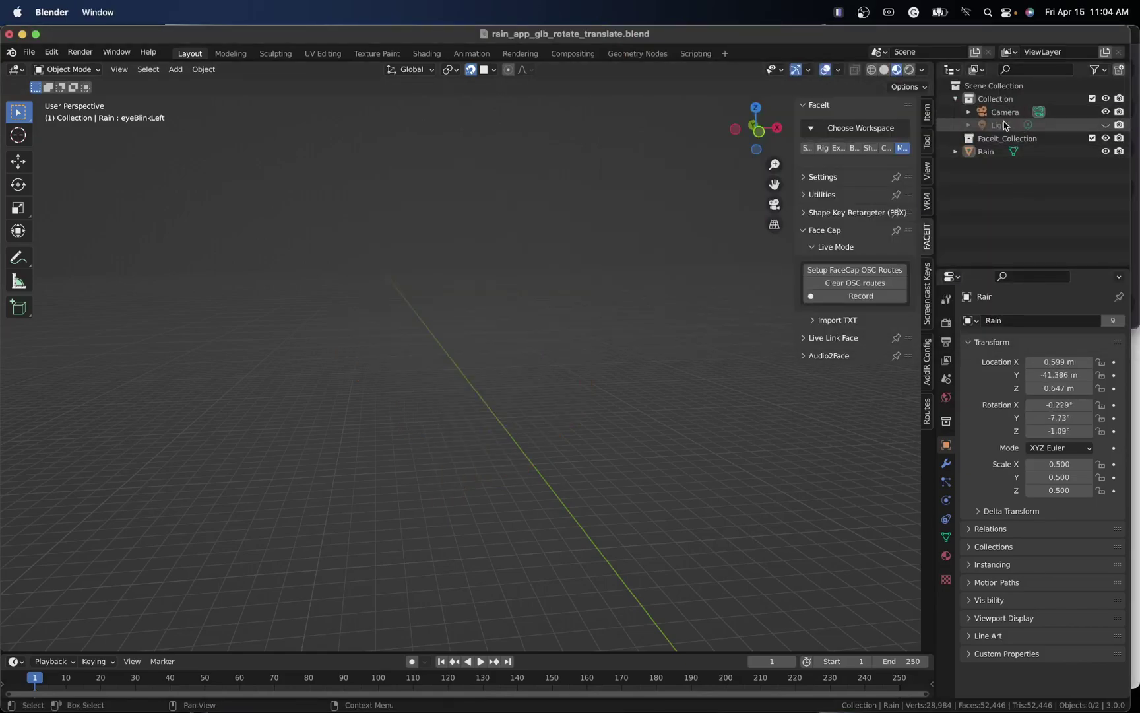
click(988, 151)
scroll(607, 251, left, 3)
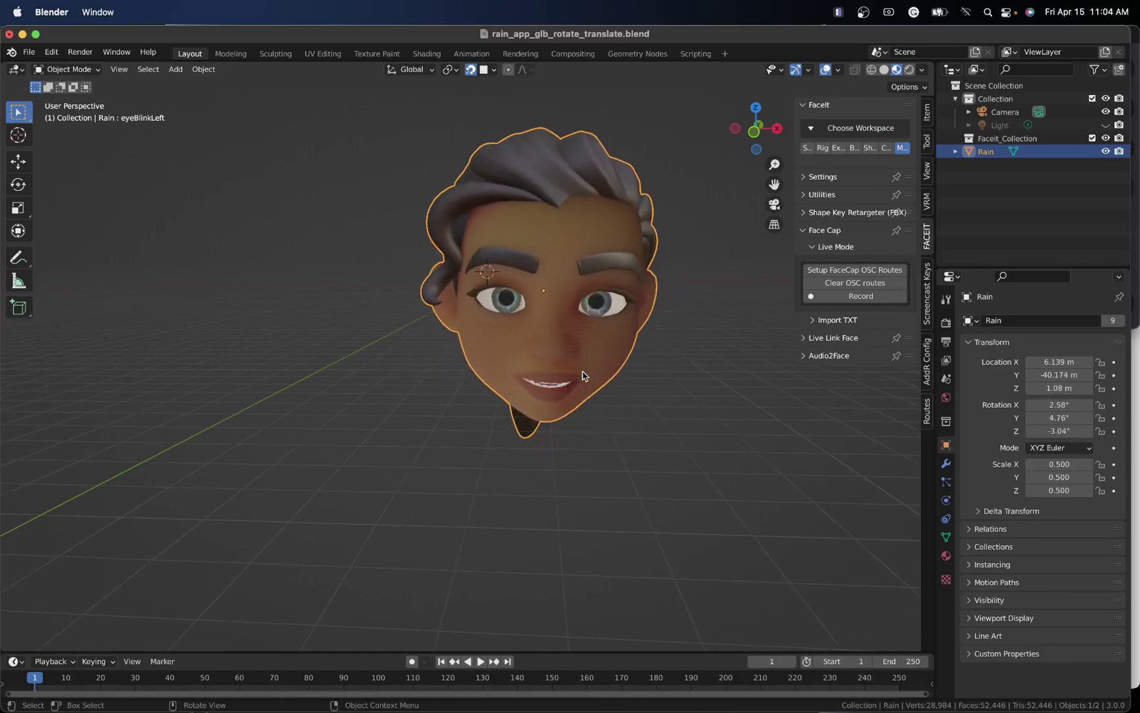
scroll(598, 322, left, 2)
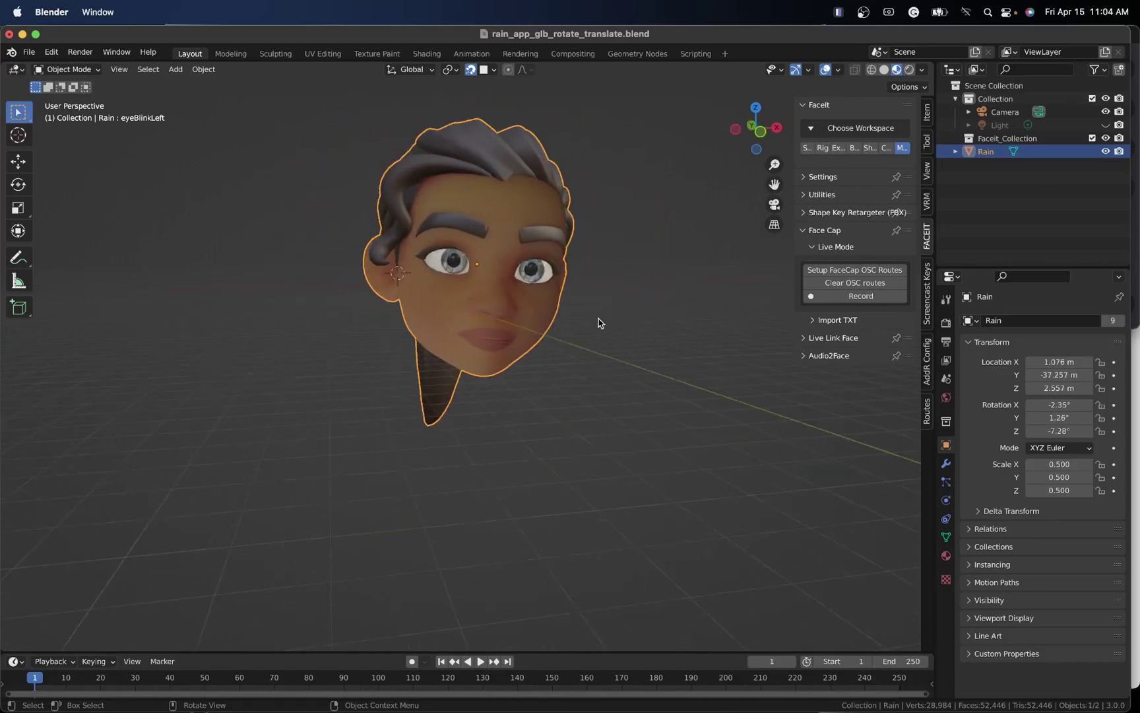
scroll(598, 322, left, 2)
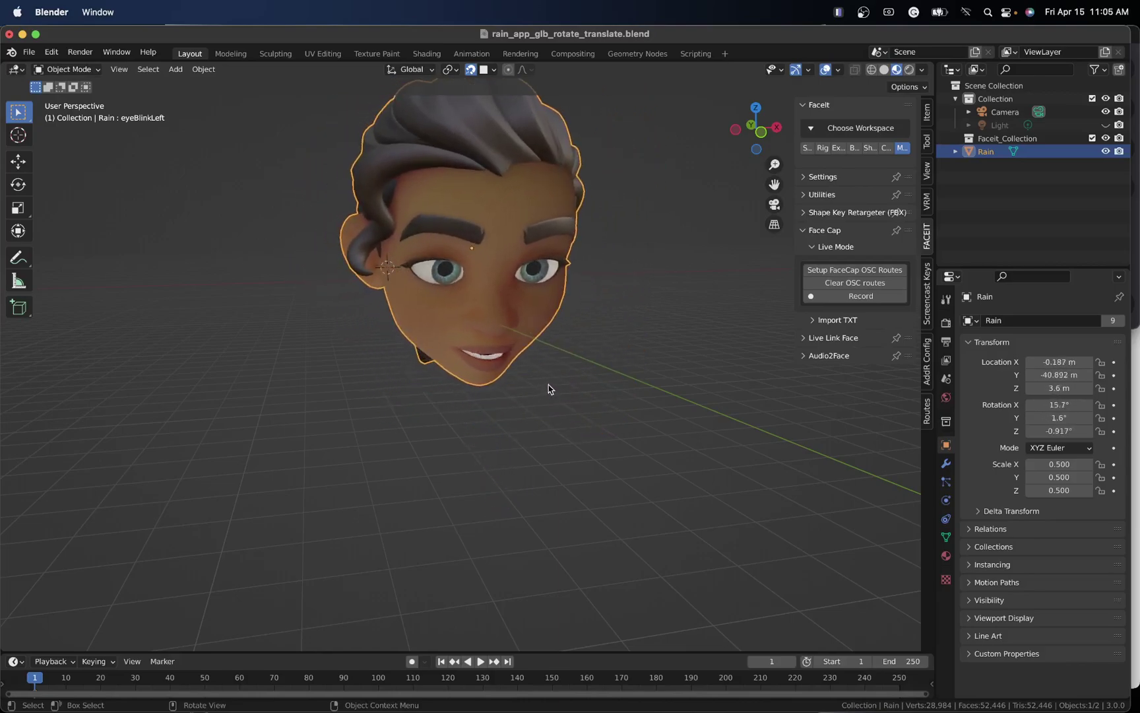
- Disable OSC streaming in Hallway Tile and close its window
click(940, 12)
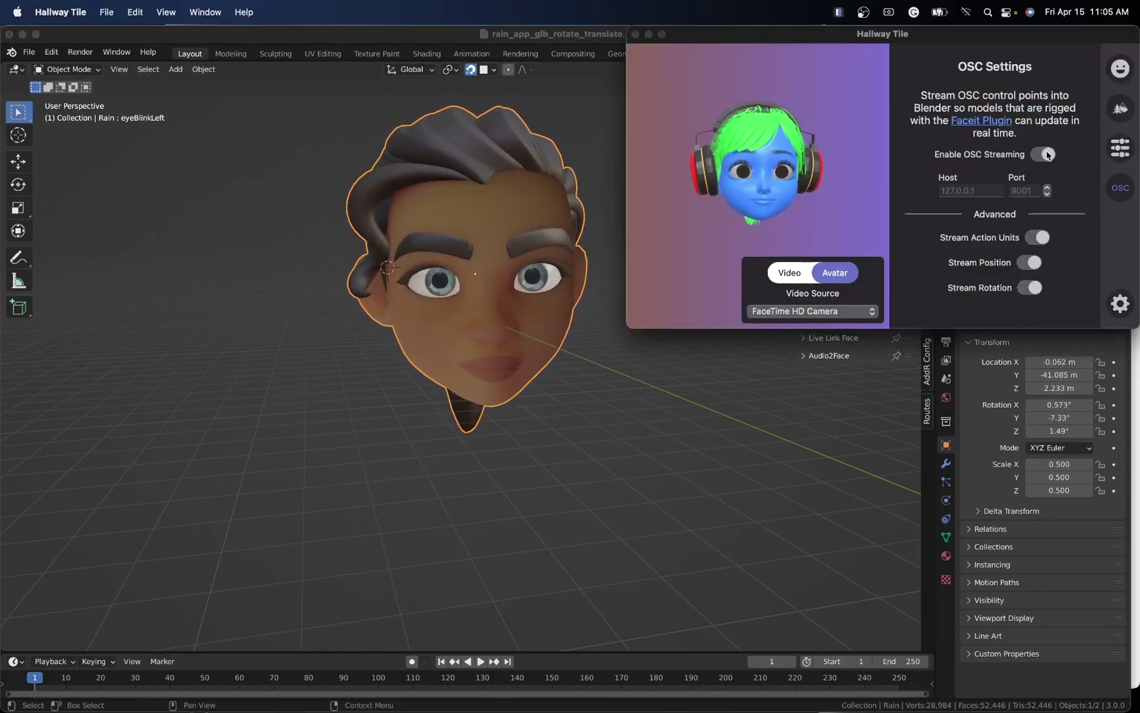
click(1047, 154)
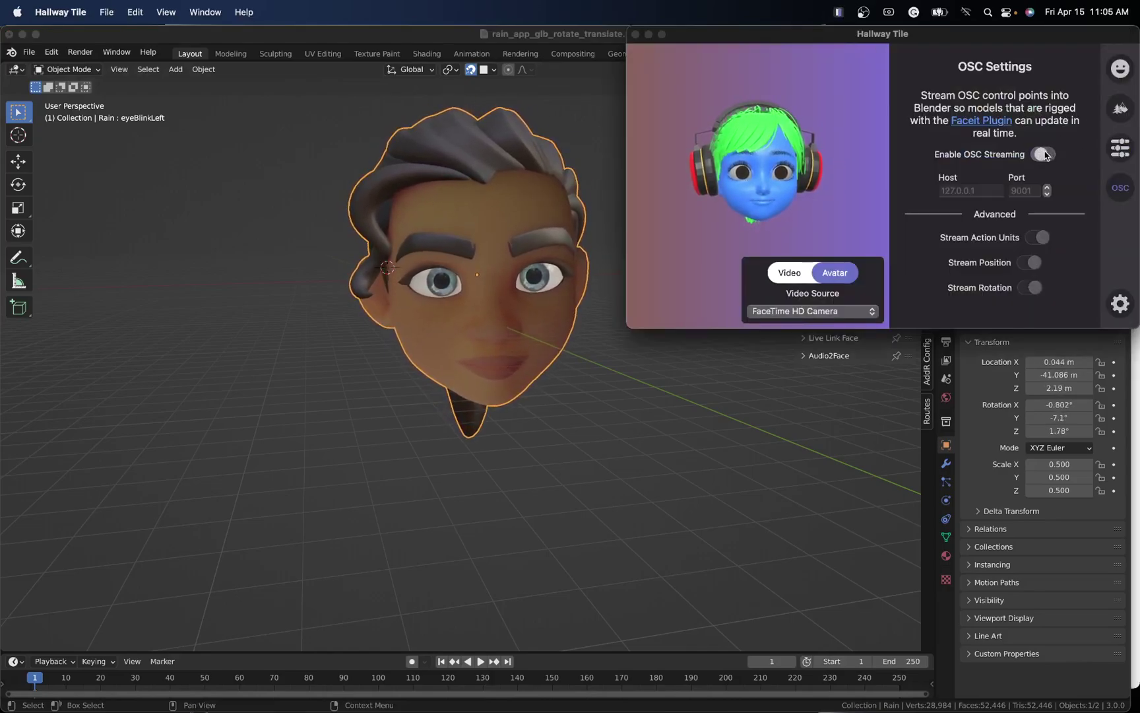
click(636, 34)
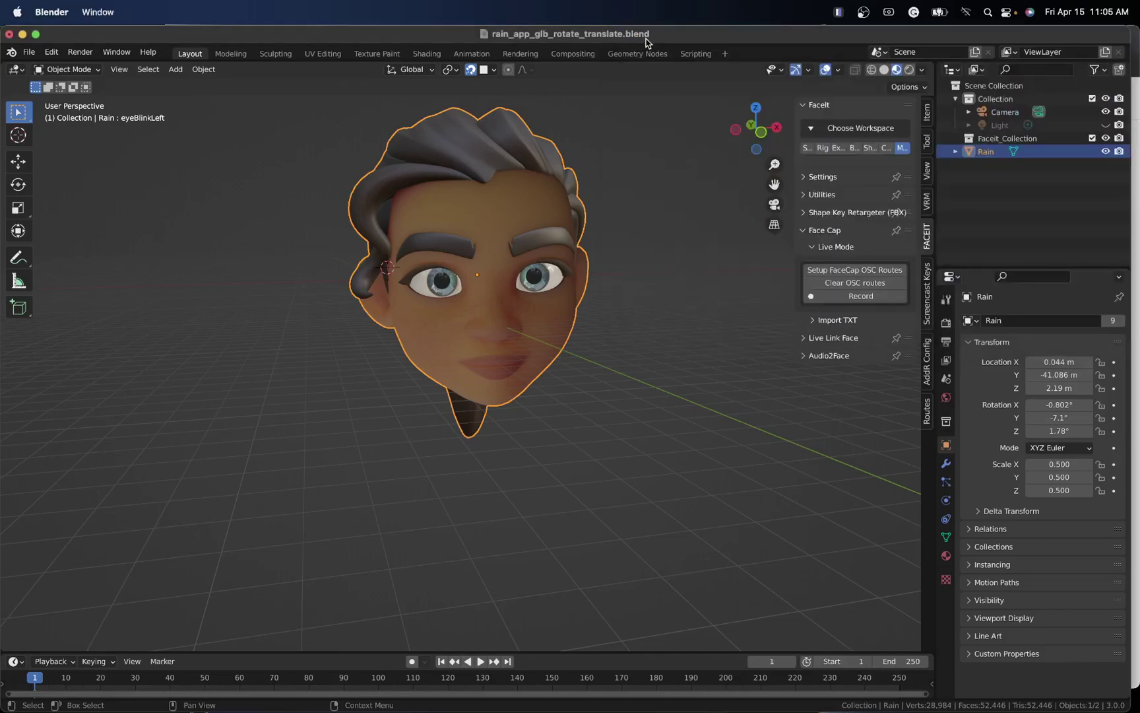
- Close the rain_app_glb_rotate_translate.blend project without saving the changes
click(9, 35)
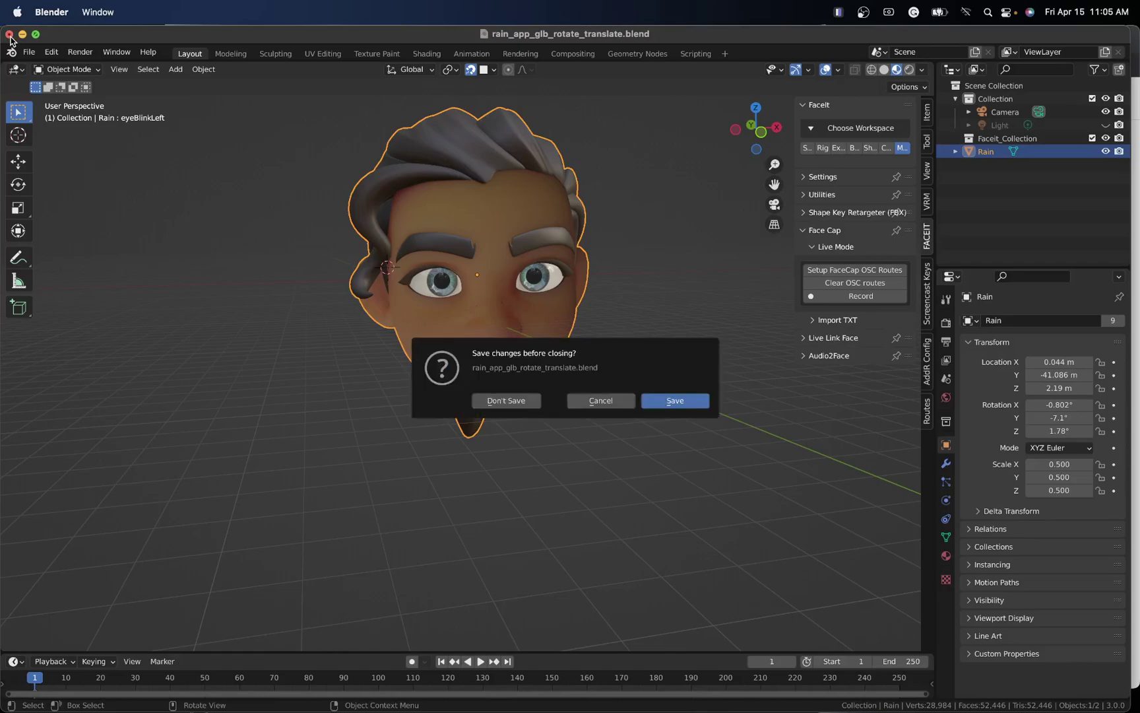
click(515, 402)
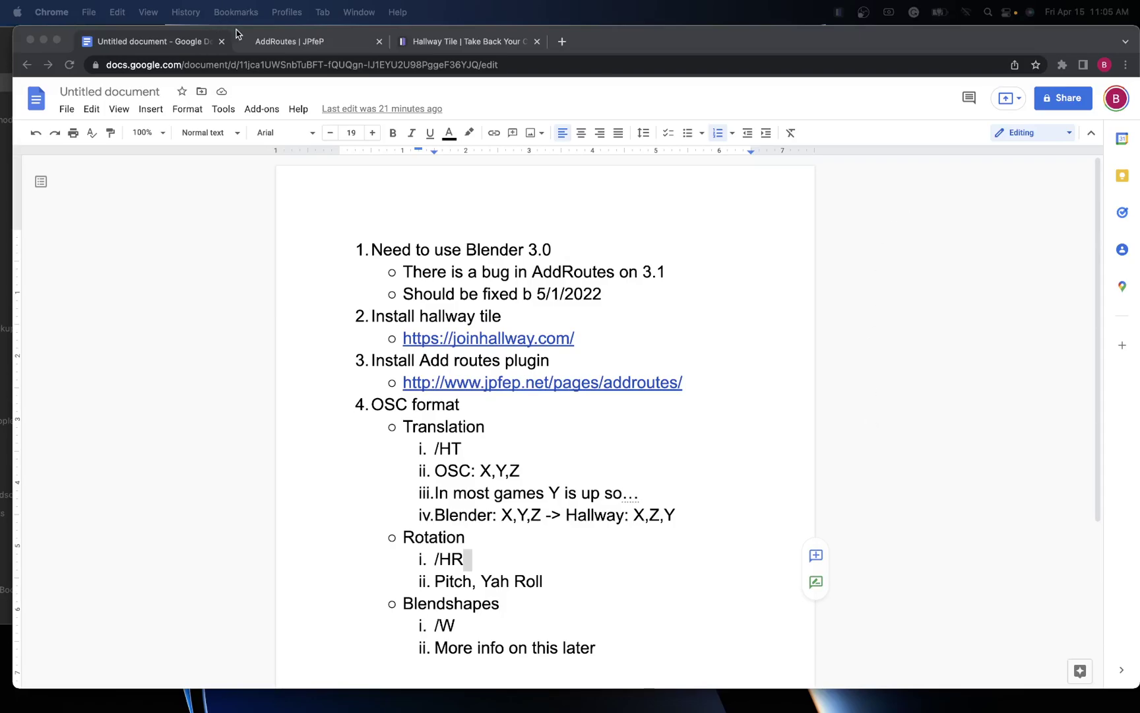
- Open the Download page of the Hallway Tile website in Chrome and review the Mac download and system requirements
click(471, 39)
click(471, 40)
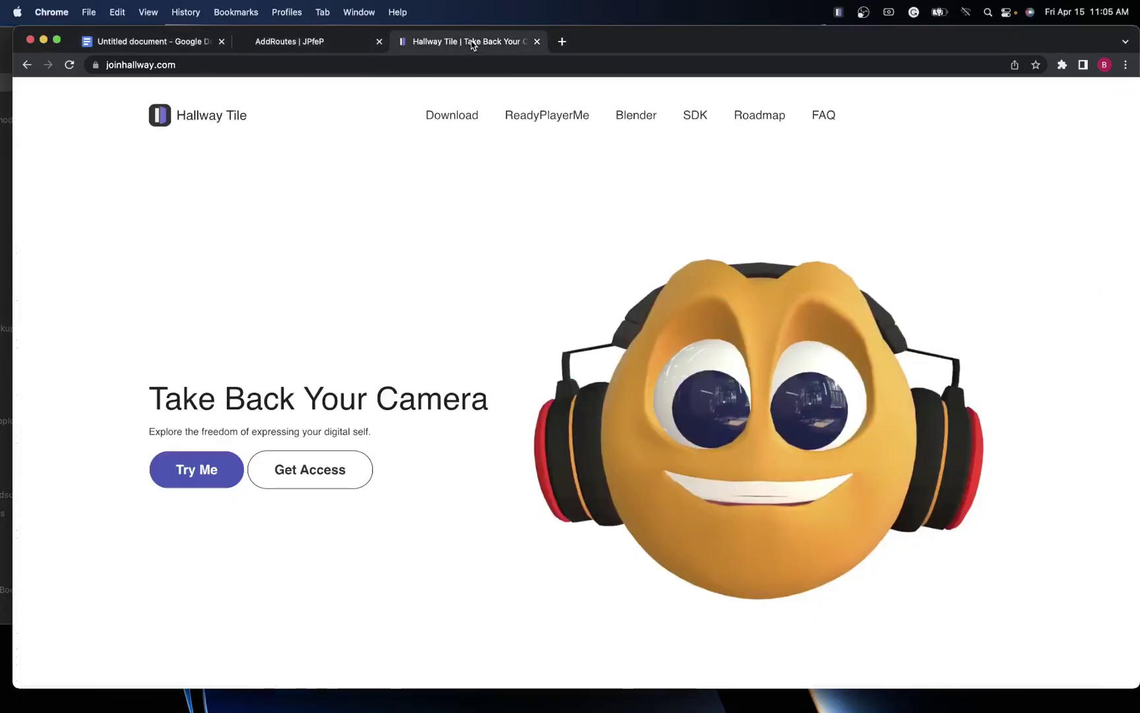
click(461, 115)
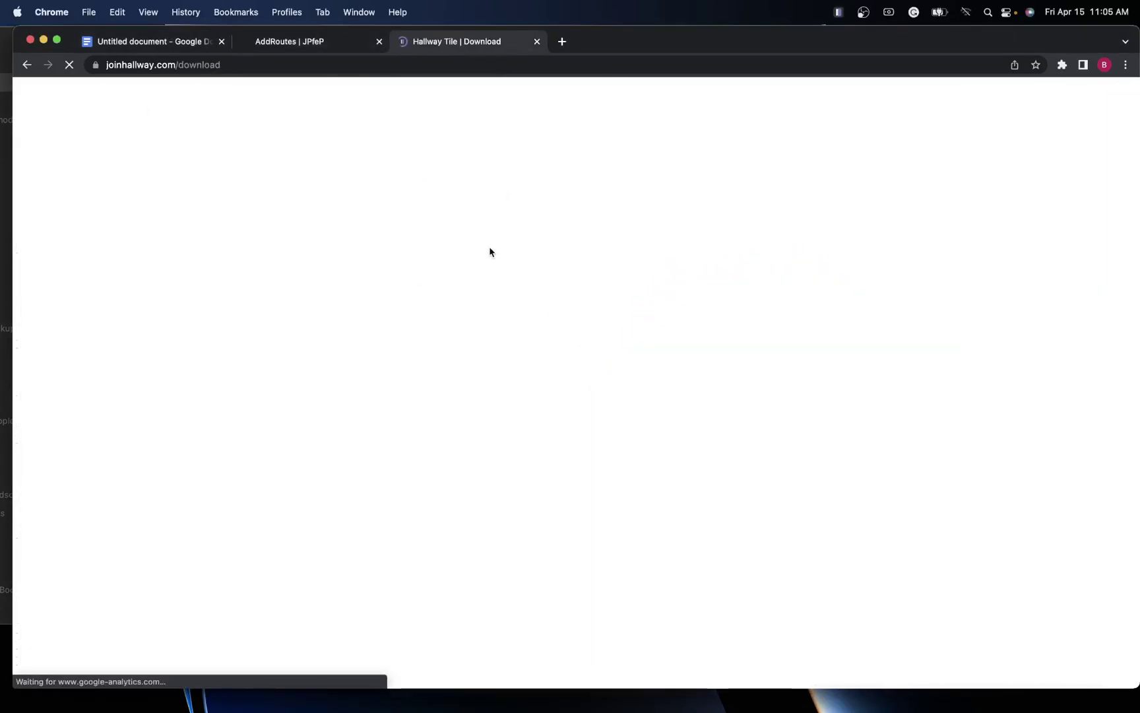
scroll(483, 257, down, 2)
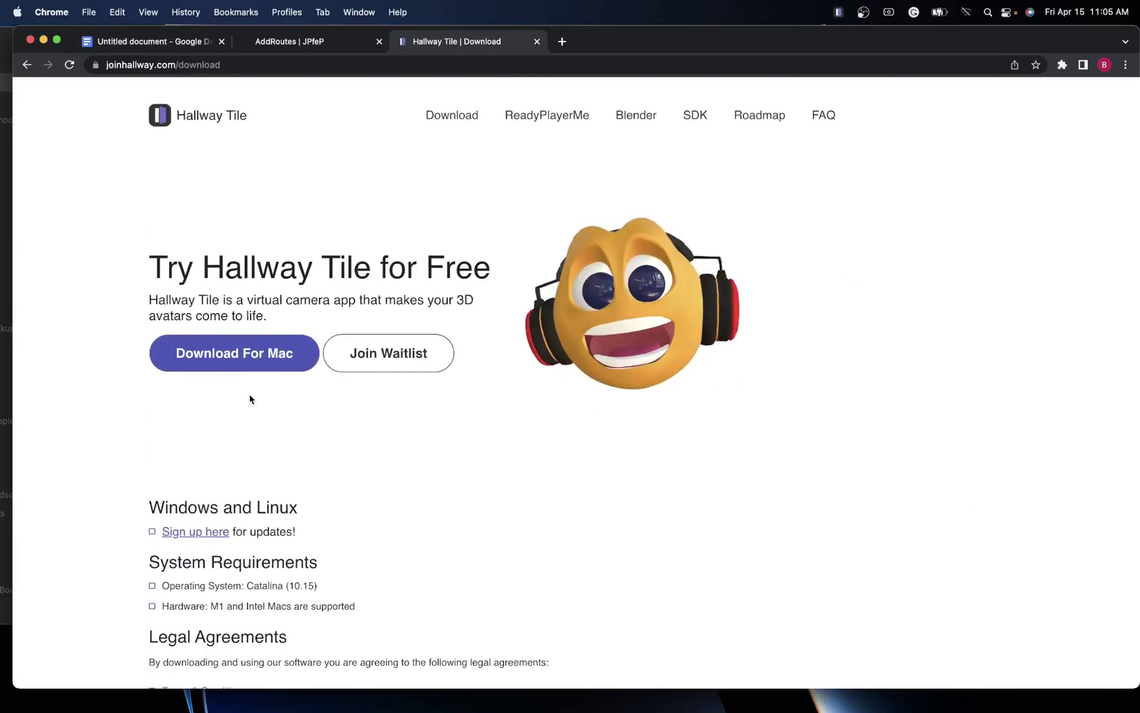
scroll(395, 364, up, 2)
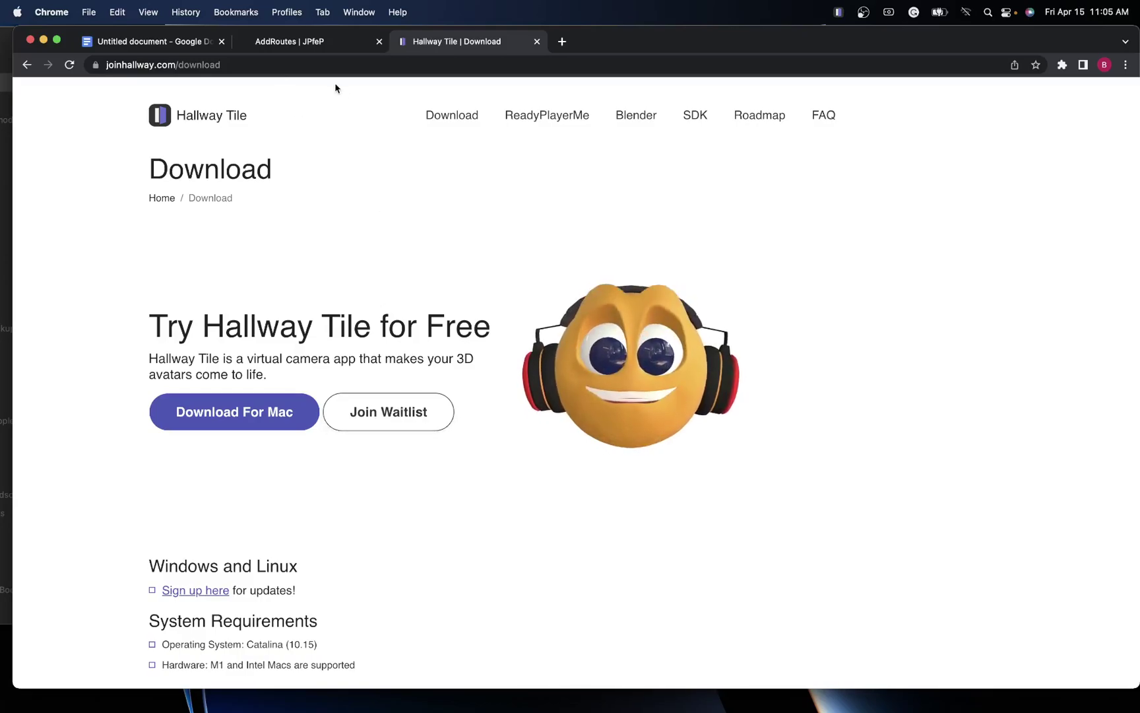
- Review the AddRoutes download page and the setup notes on the OSC translation, rotation and blendshape format
click(170, 42)
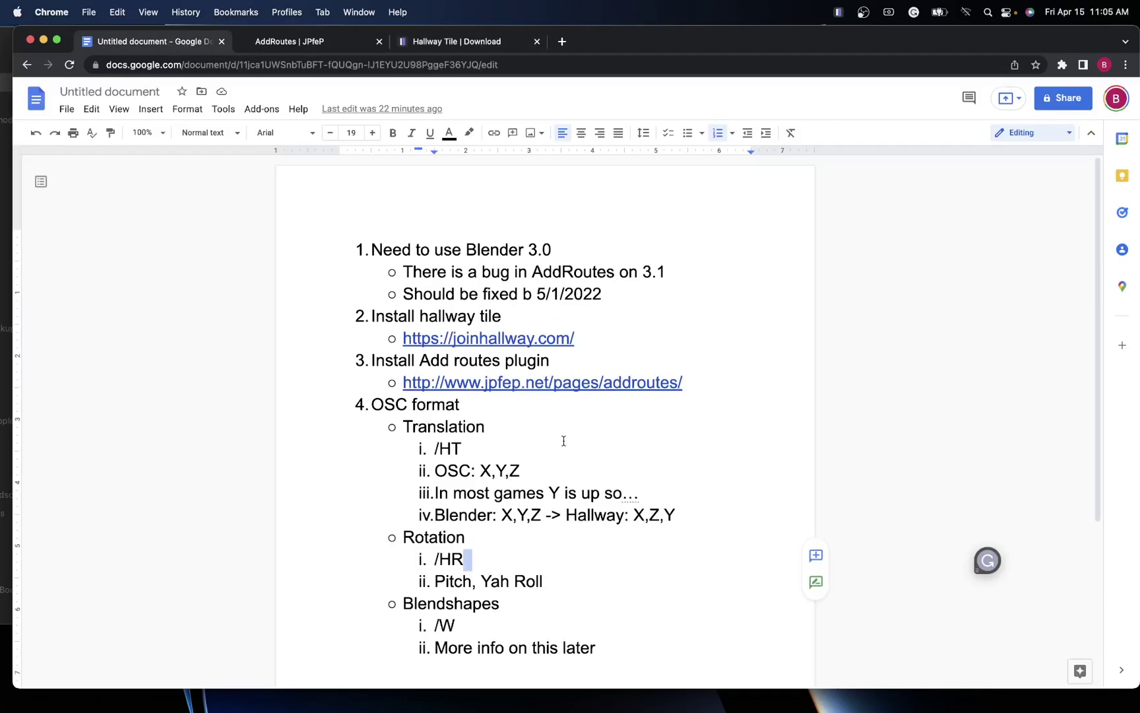
click(326, 45)
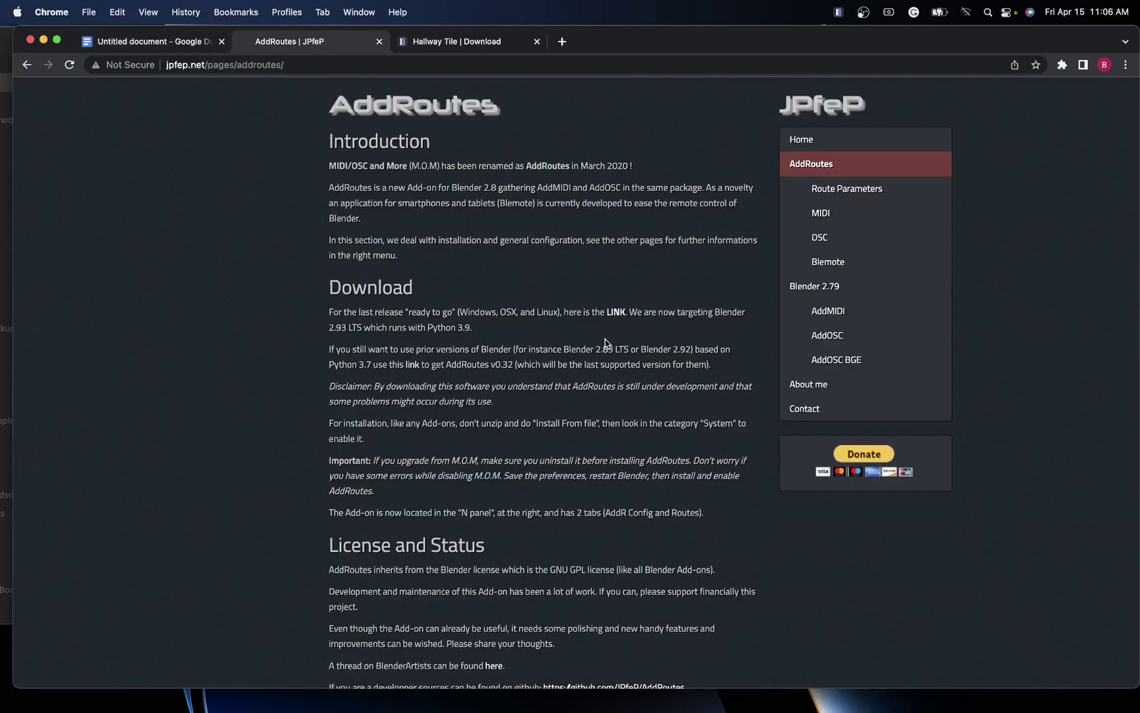
click(136, 39)
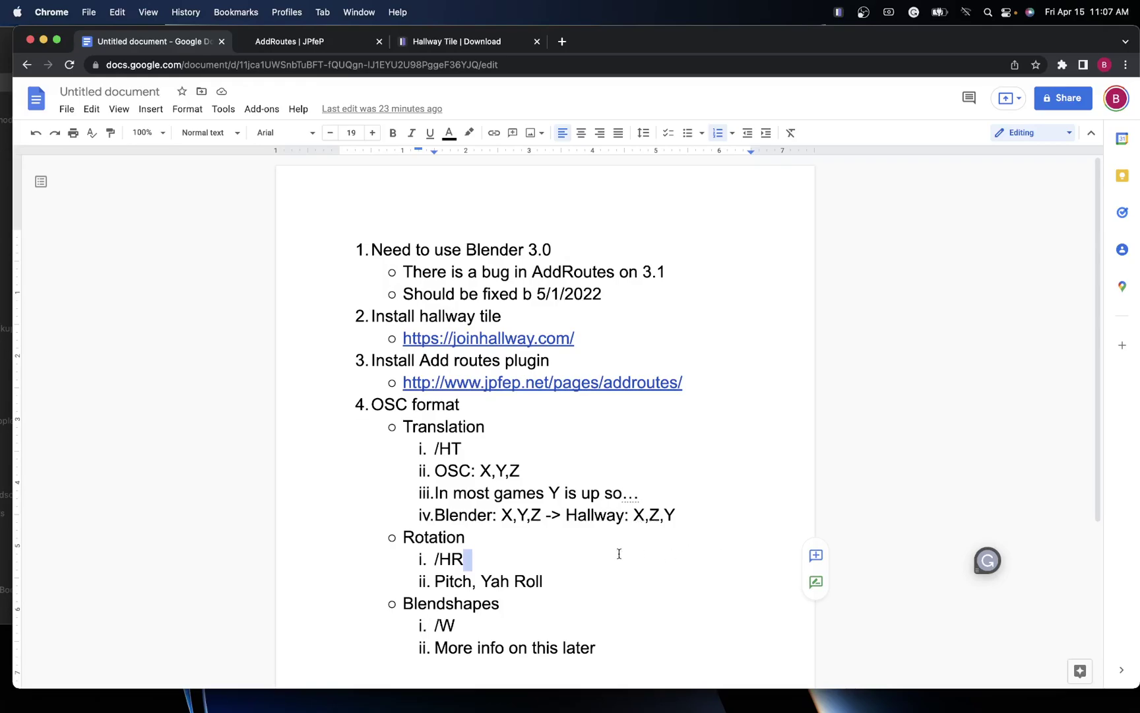
click(519, 545)
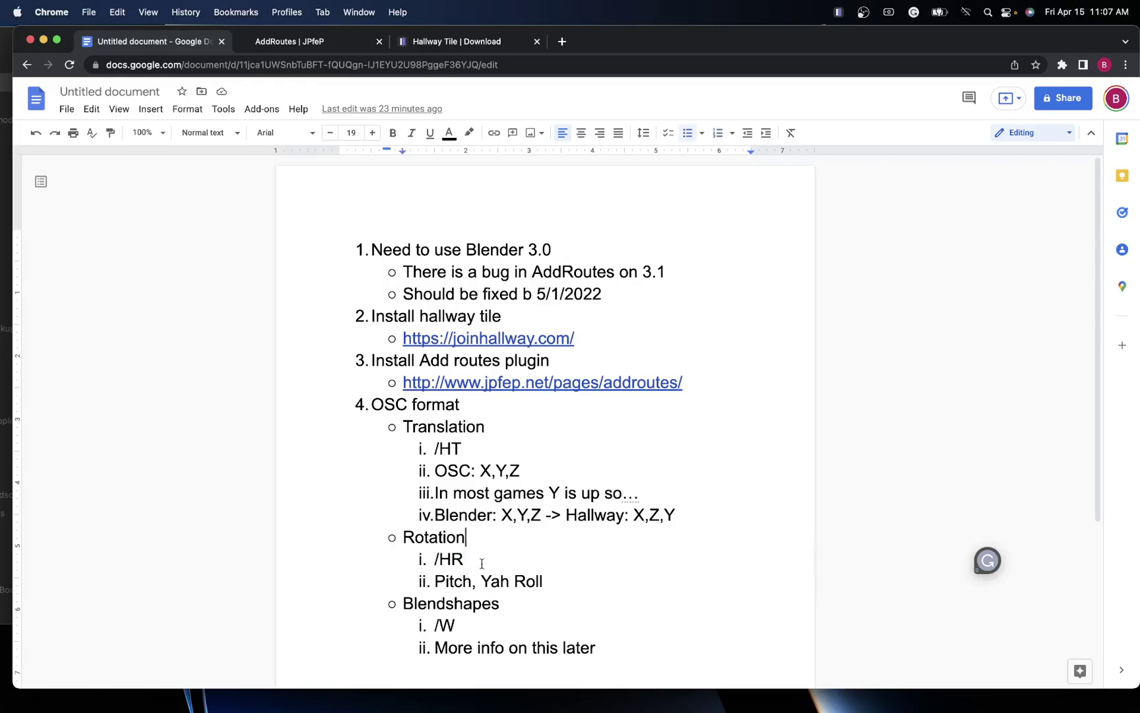
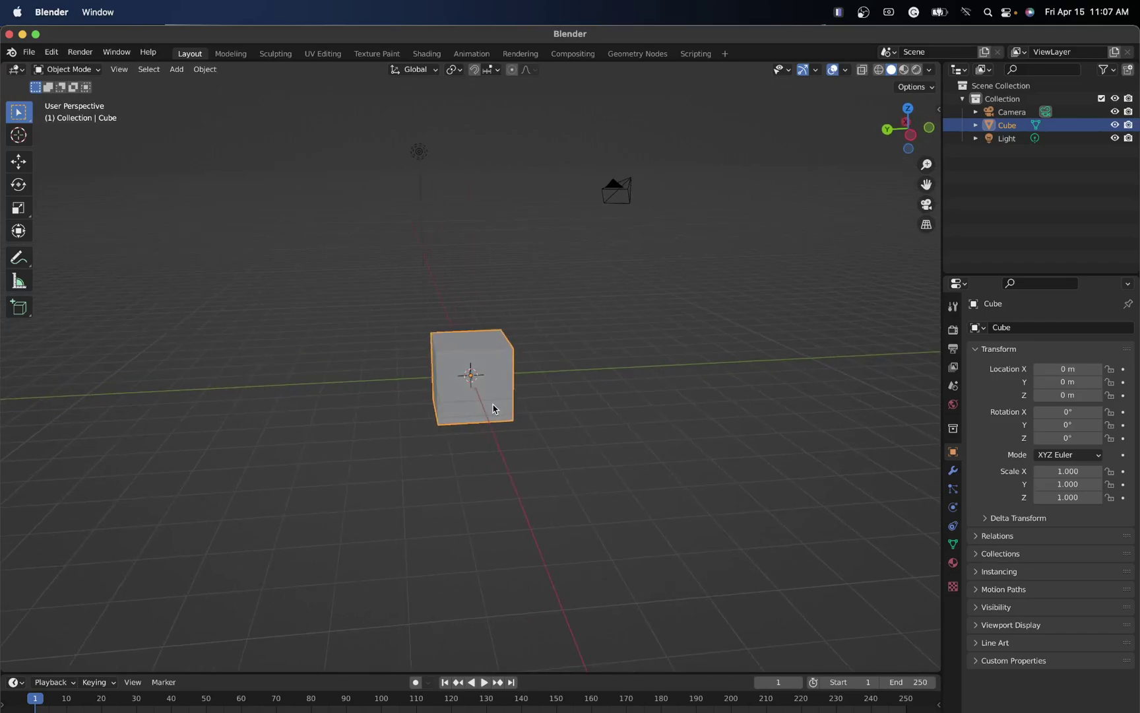
click(30, 53)
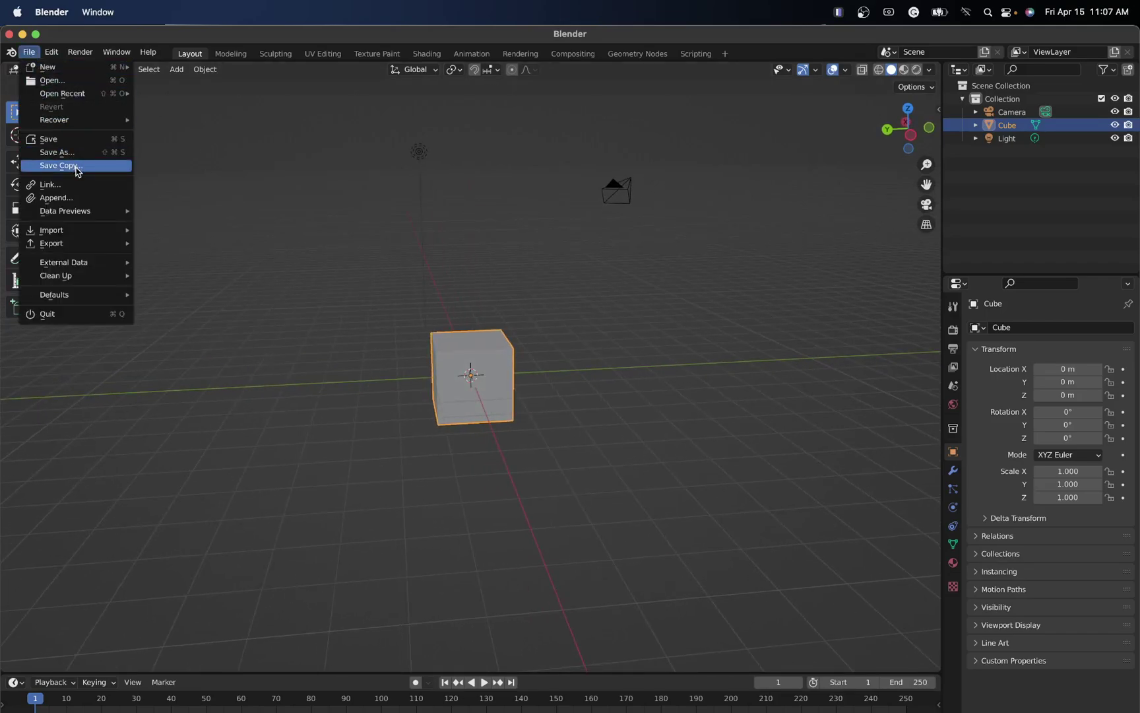
click(29, 53)
click(28, 53)
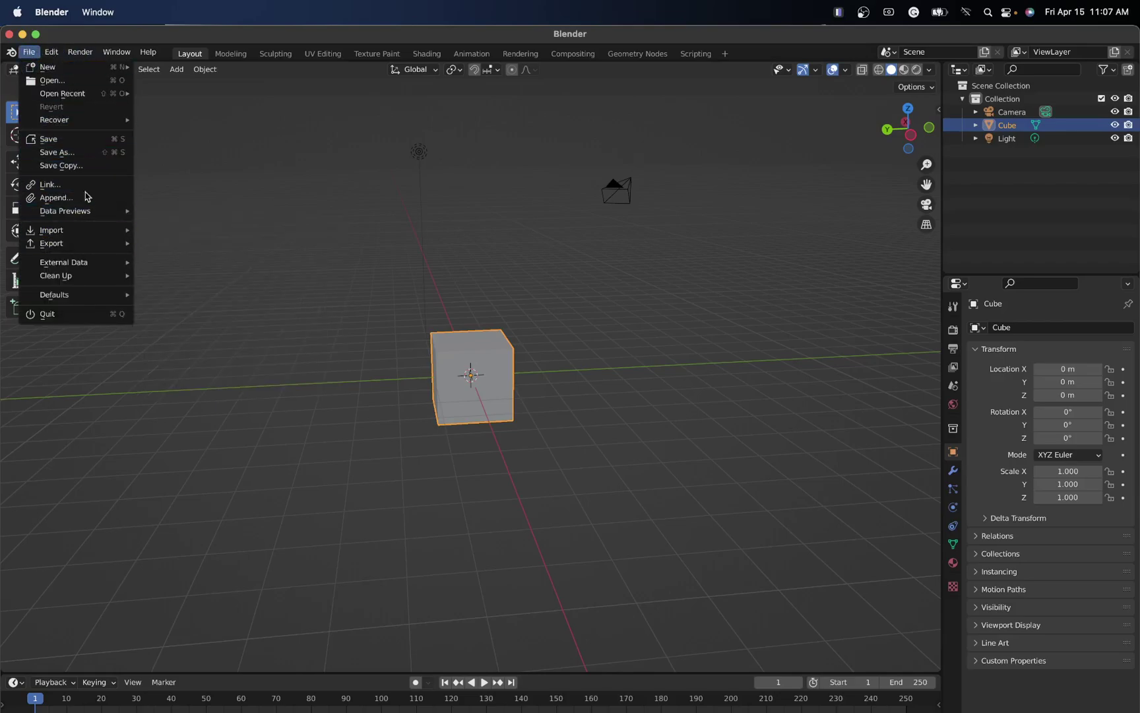
click(29, 52)
- Search the add-on preferences for "addro" and remove the installed AddRoutes add-on
click(51, 53)
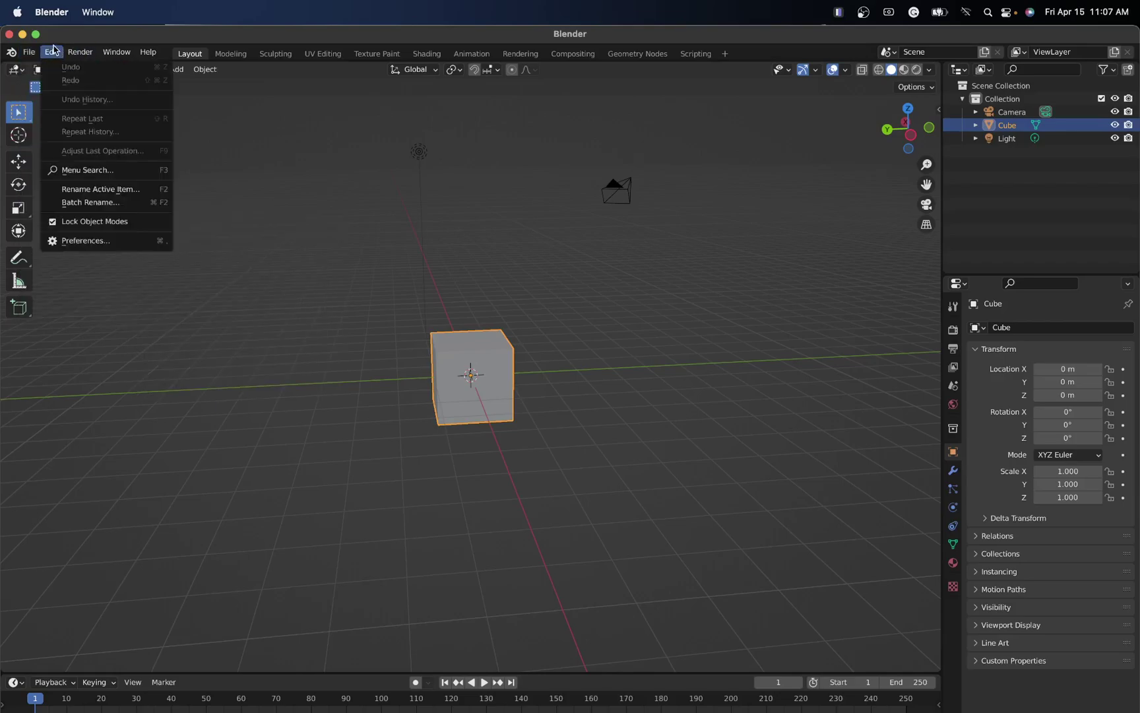
click(99, 241)
click(357, 96)
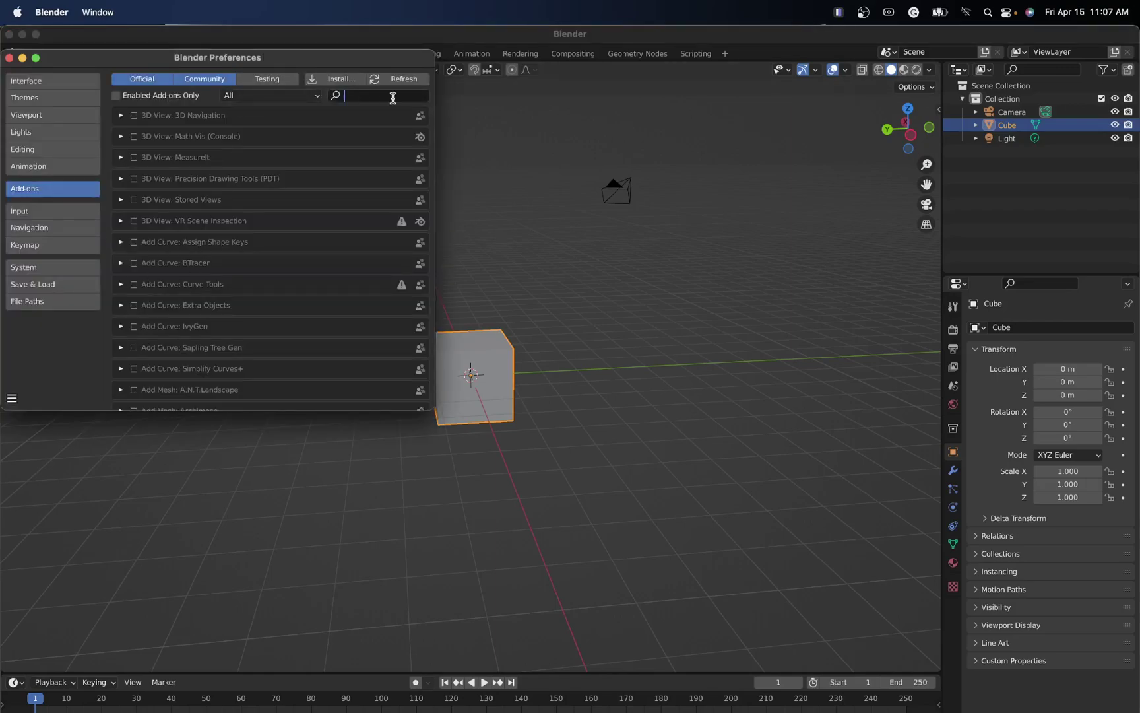
text(addro)
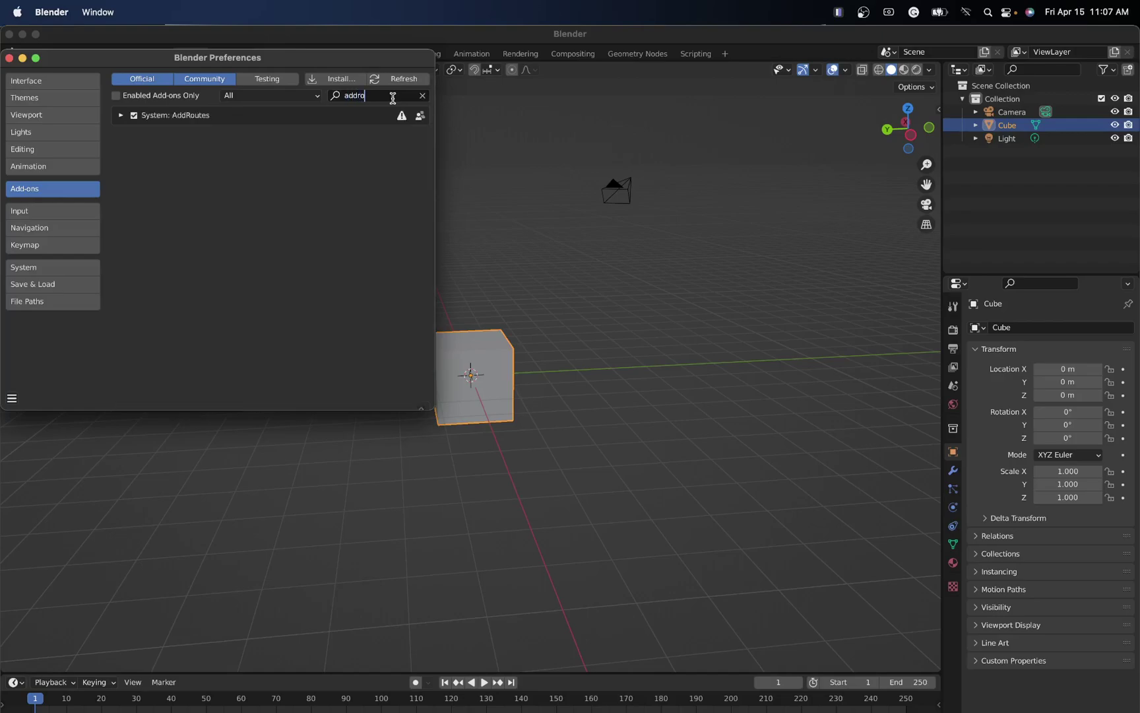
click(120, 116)
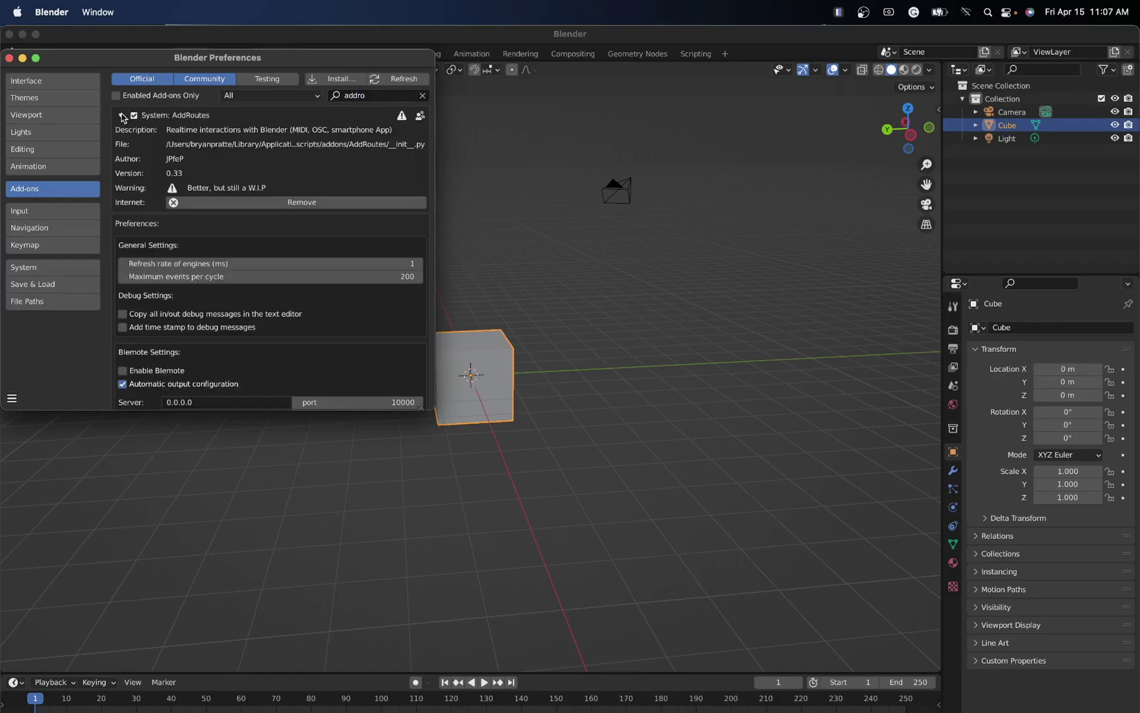
click(307, 204)
click(277, 260)
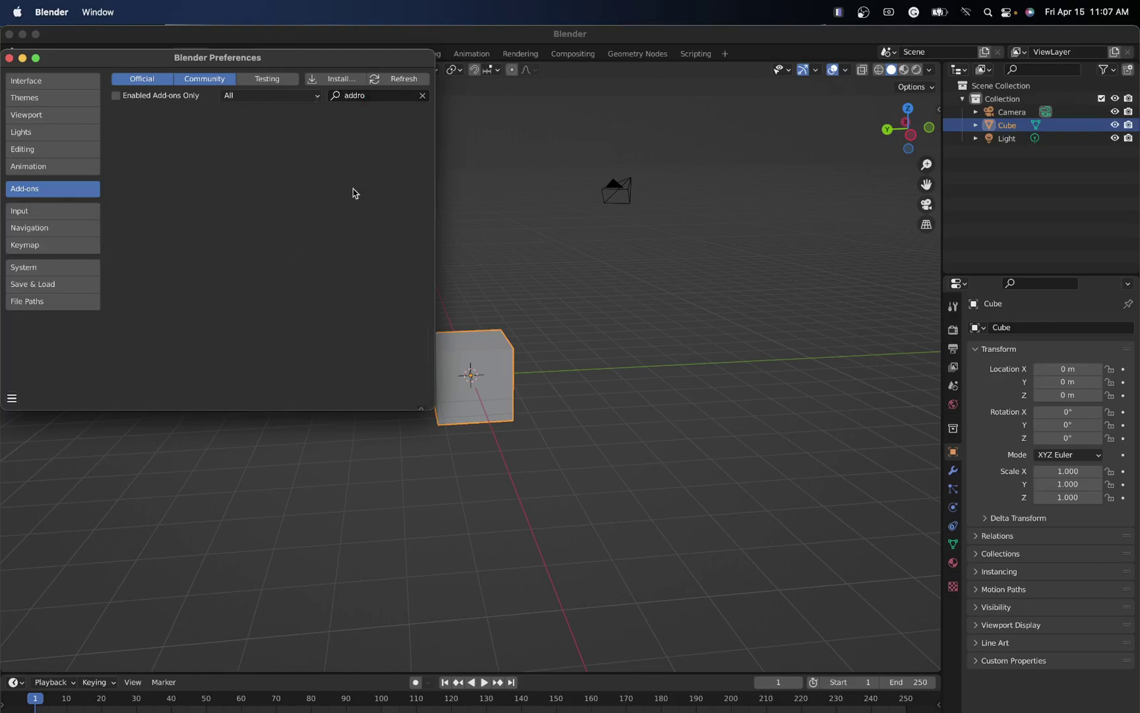
- Install the add-on AddRoutes_latest.zip from the plugins folder on the Desktop and enable it
click(423, 96)
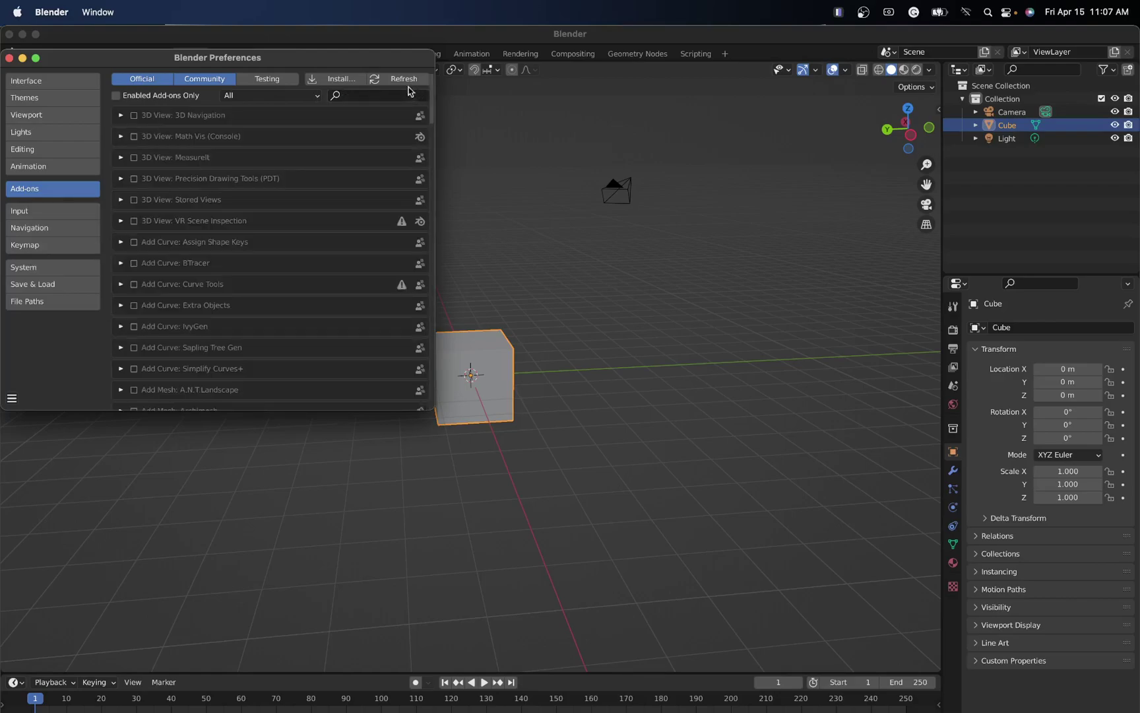
click(338, 80)
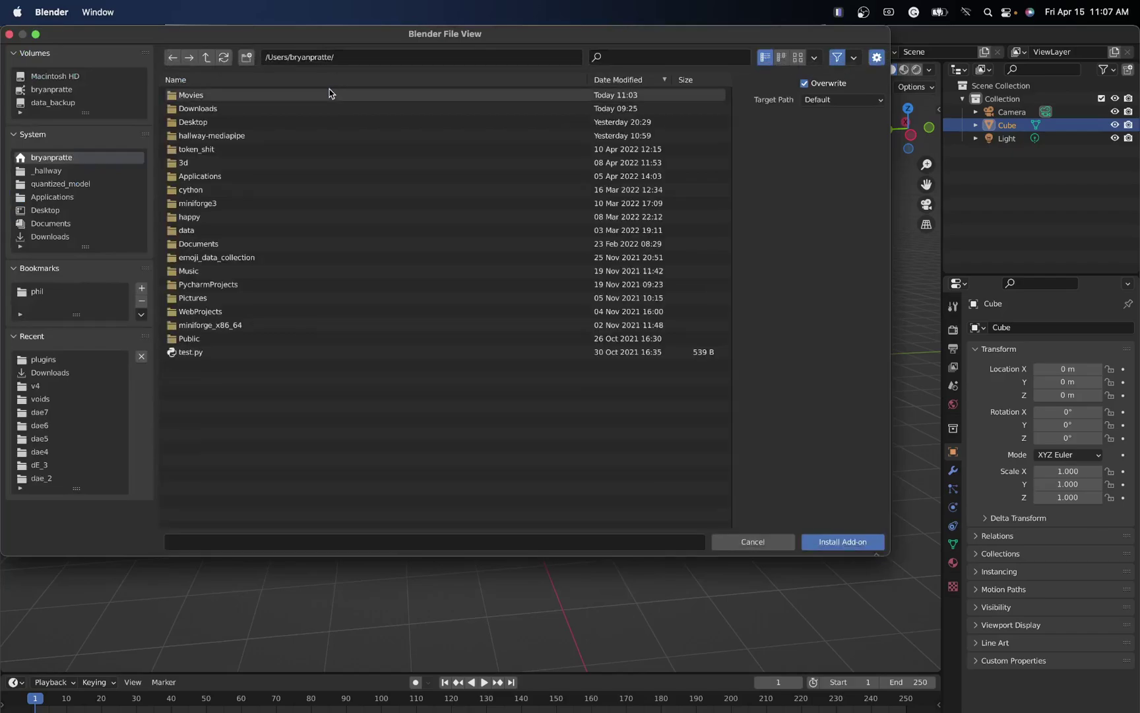
click(198, 122)
click(200, 124)
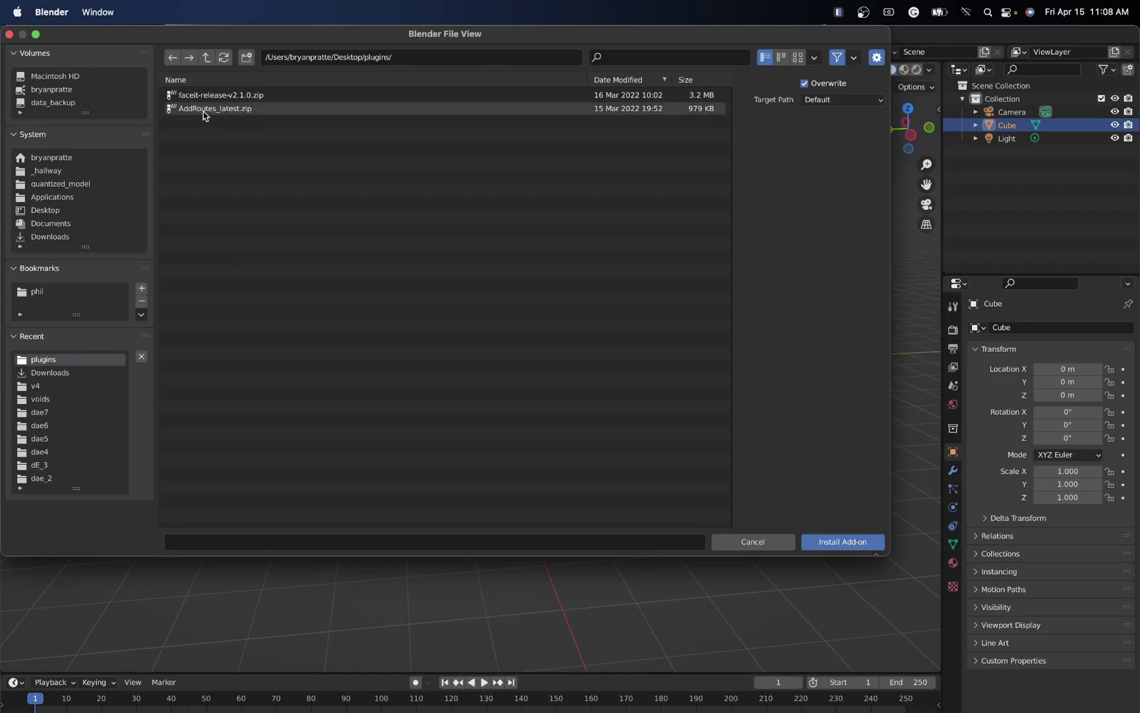
double_click(210, 109)
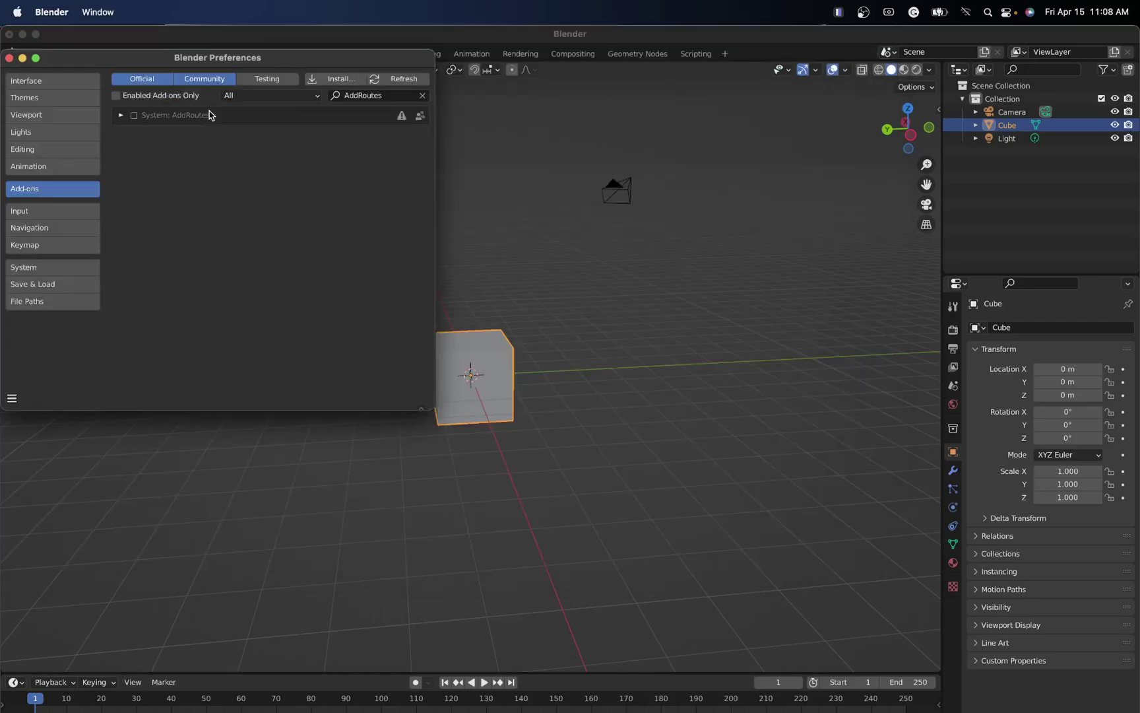
click(134, 117)
- Review the AddRoutes add-on's preferences down to the OSC System Settings, and close the preferences window
click(122, 116)
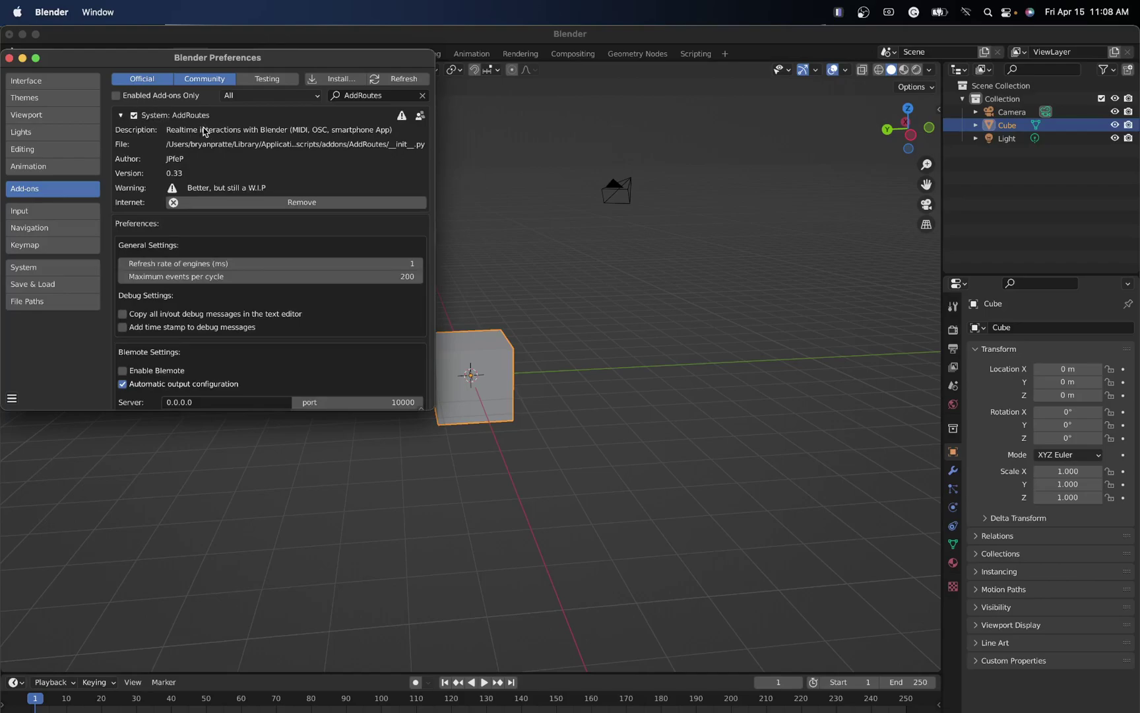
scroll(233, 198, down, 6)
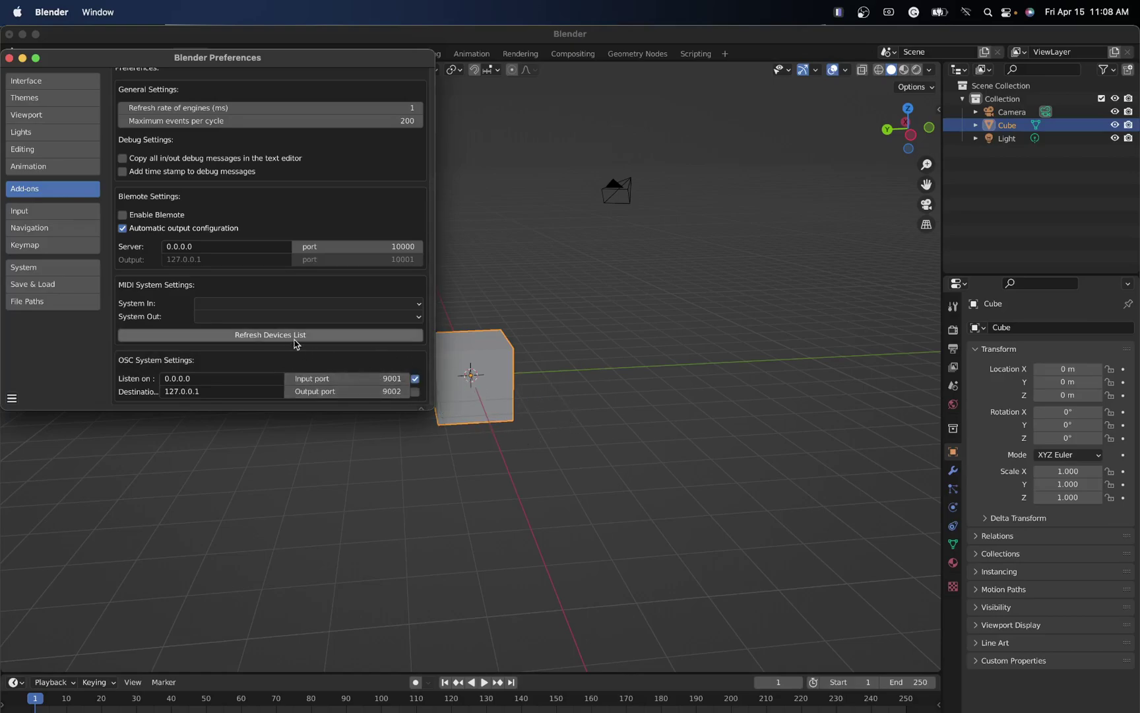
scroll(298, 339, up, 5)
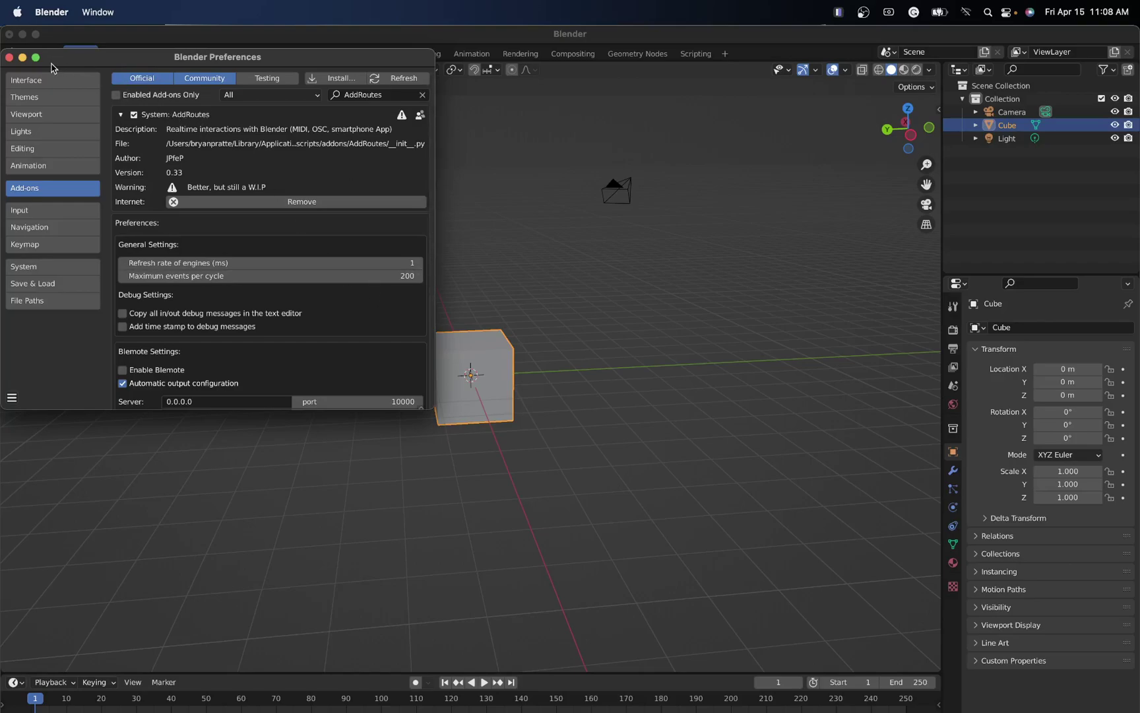
click(9, 58)
- Select the cube and create a realtime route for its X location
click(596, 364)
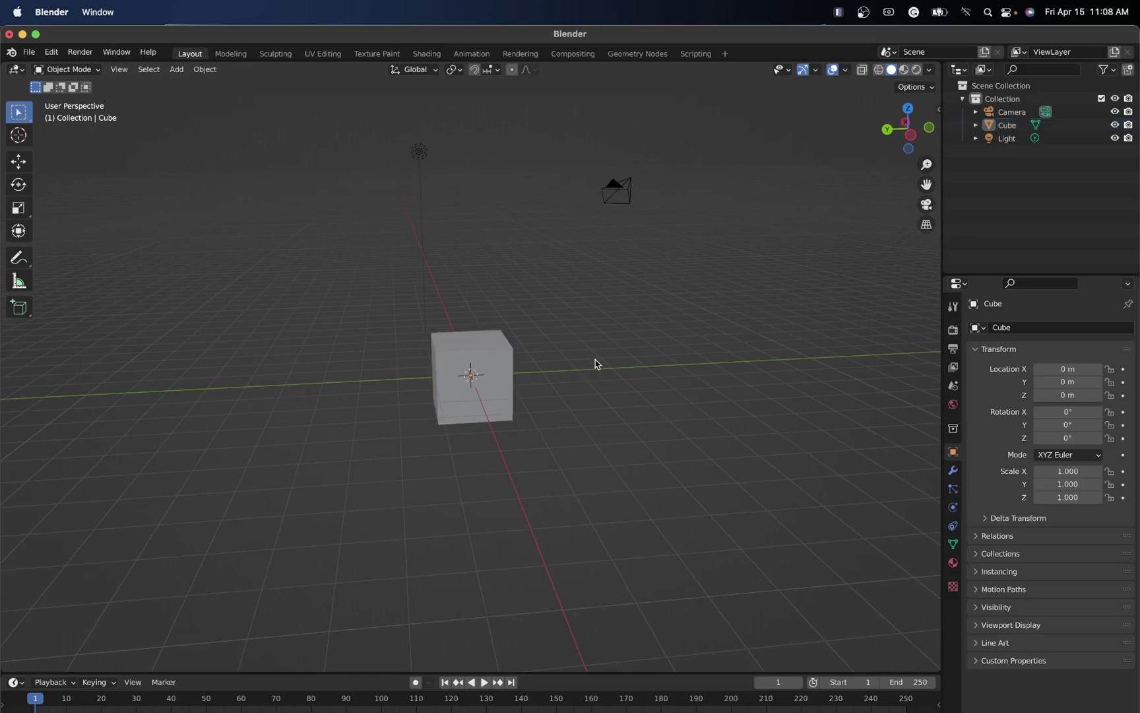
scroll(421, 399, up, 2)
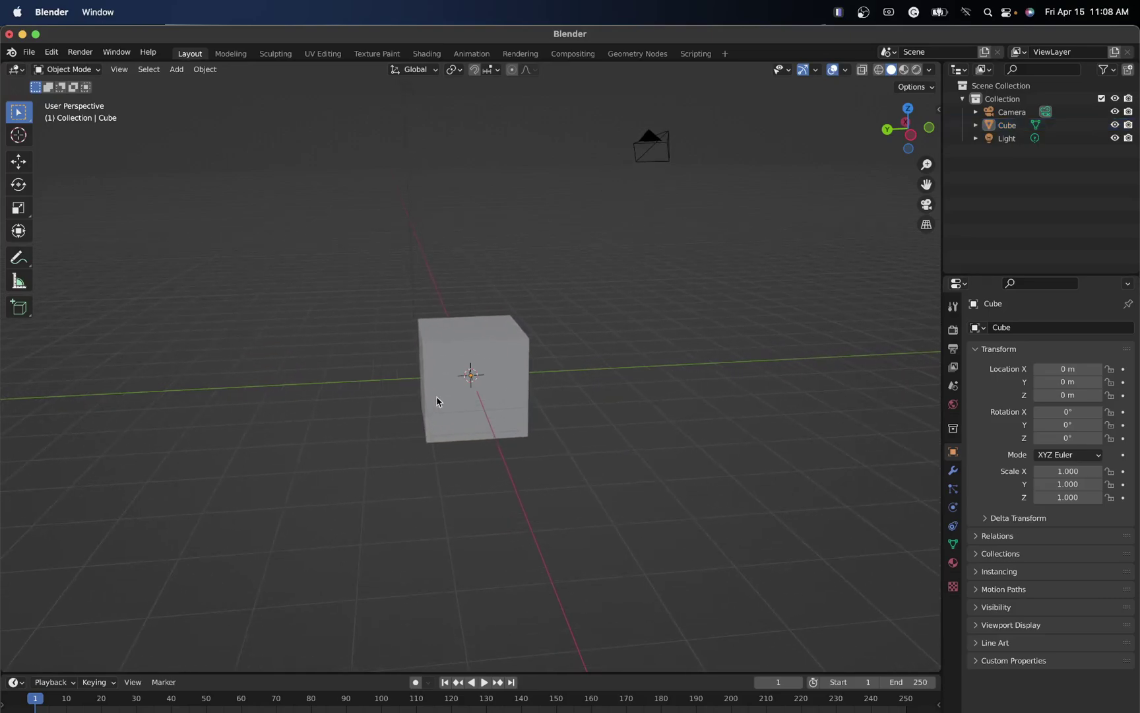
middle_drag(513, 358, 520, 362)
click(511, 366)
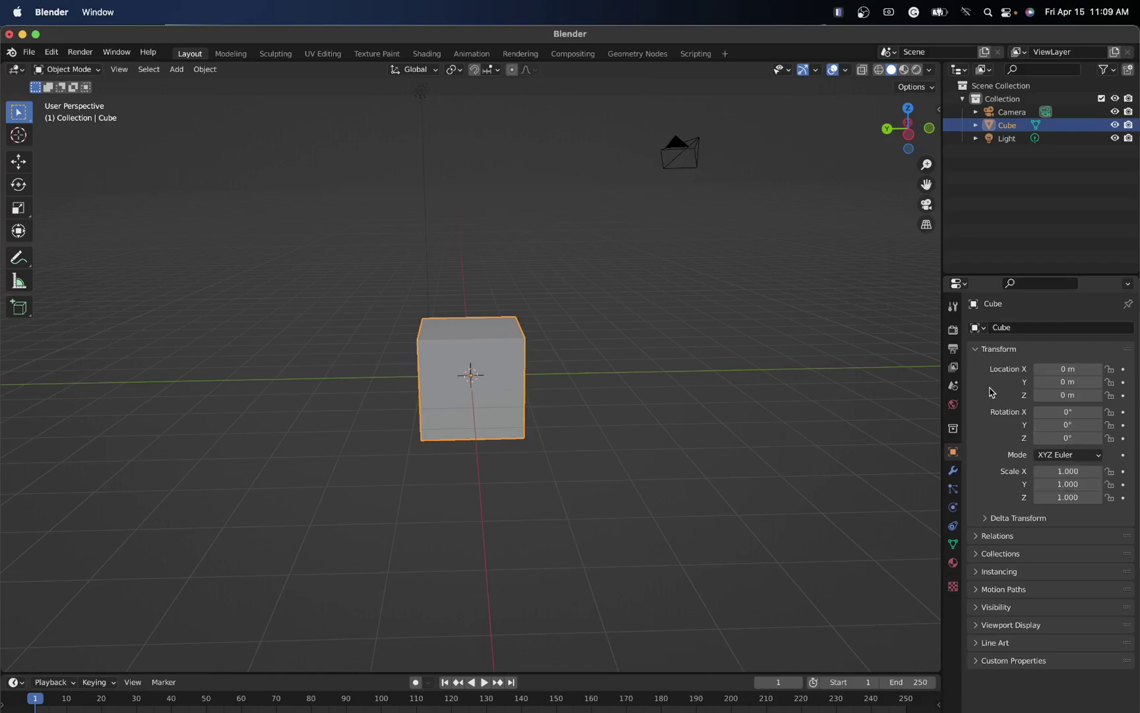
right_click(1052, 370)
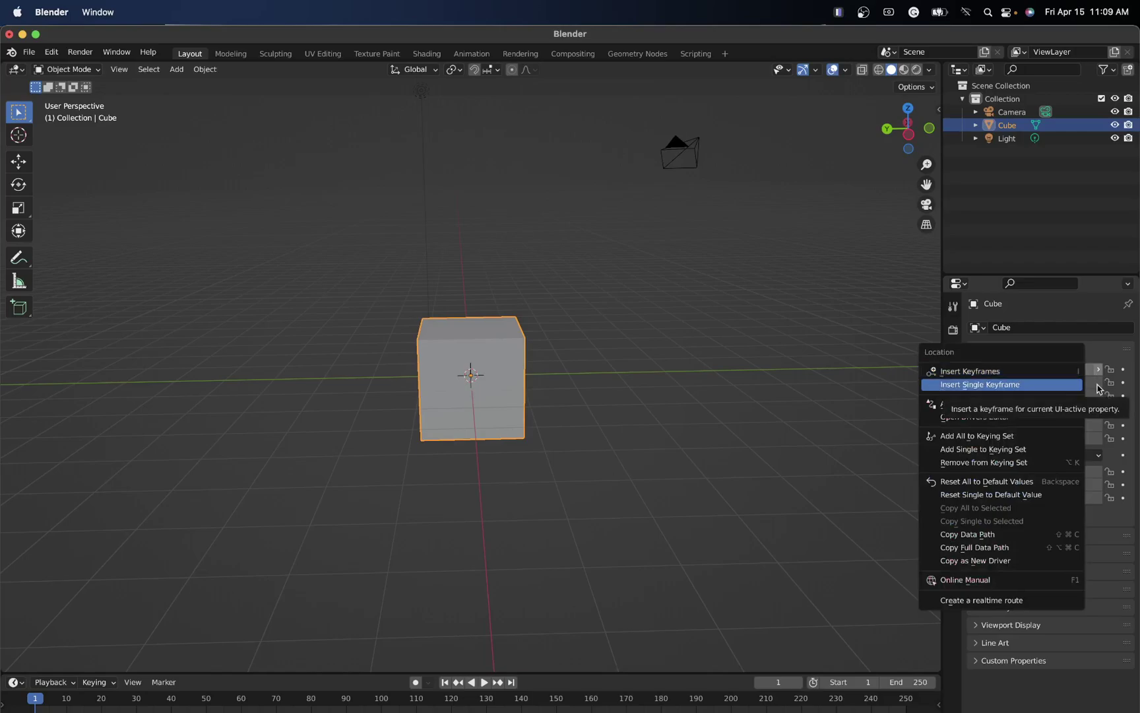
click(997, 602)
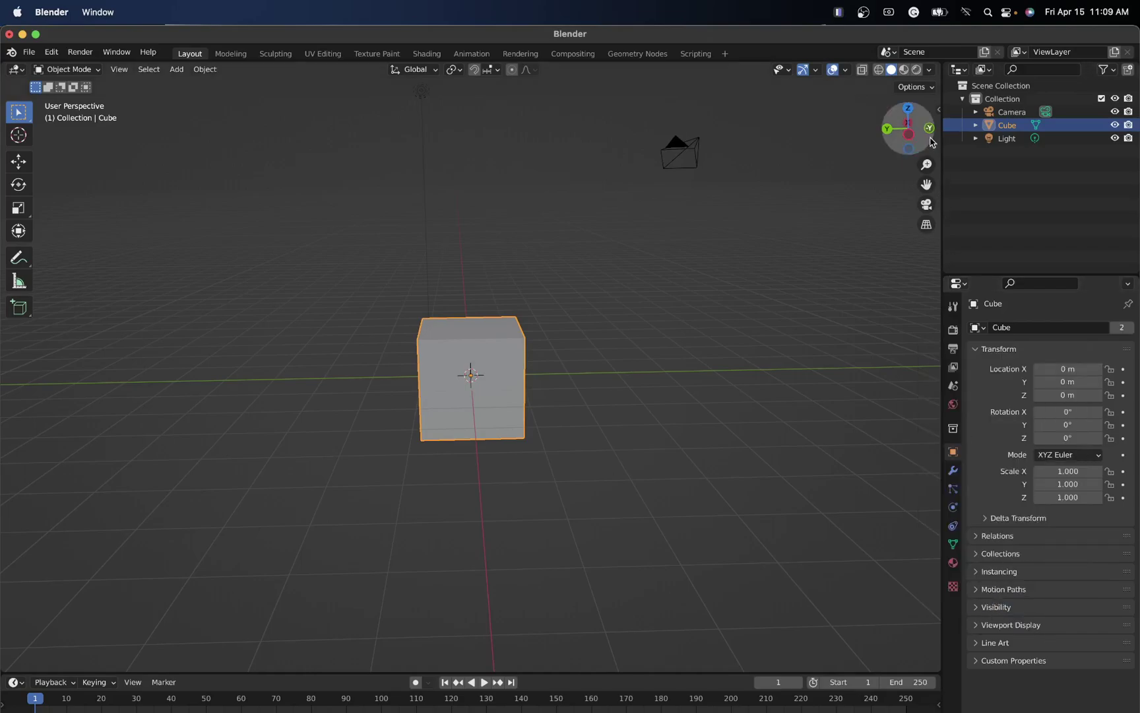
- Display the cube's location route among the project routes and set its engine to OSC with the address /HT
click(937, 106)
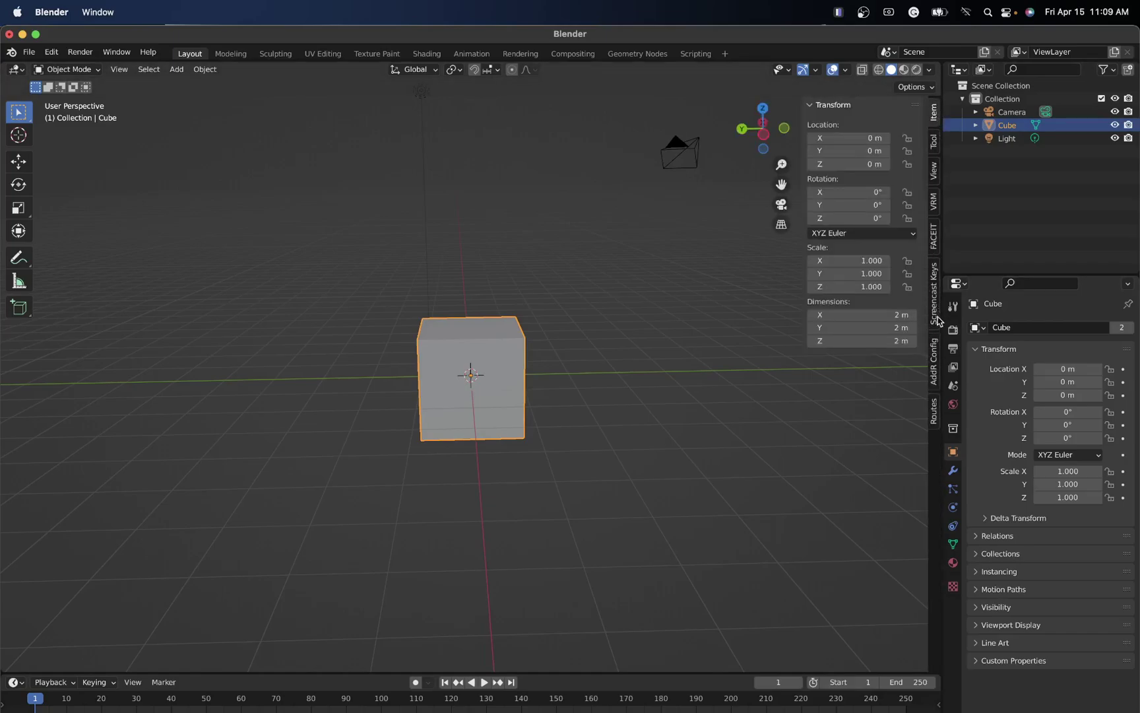
click(934, 422)
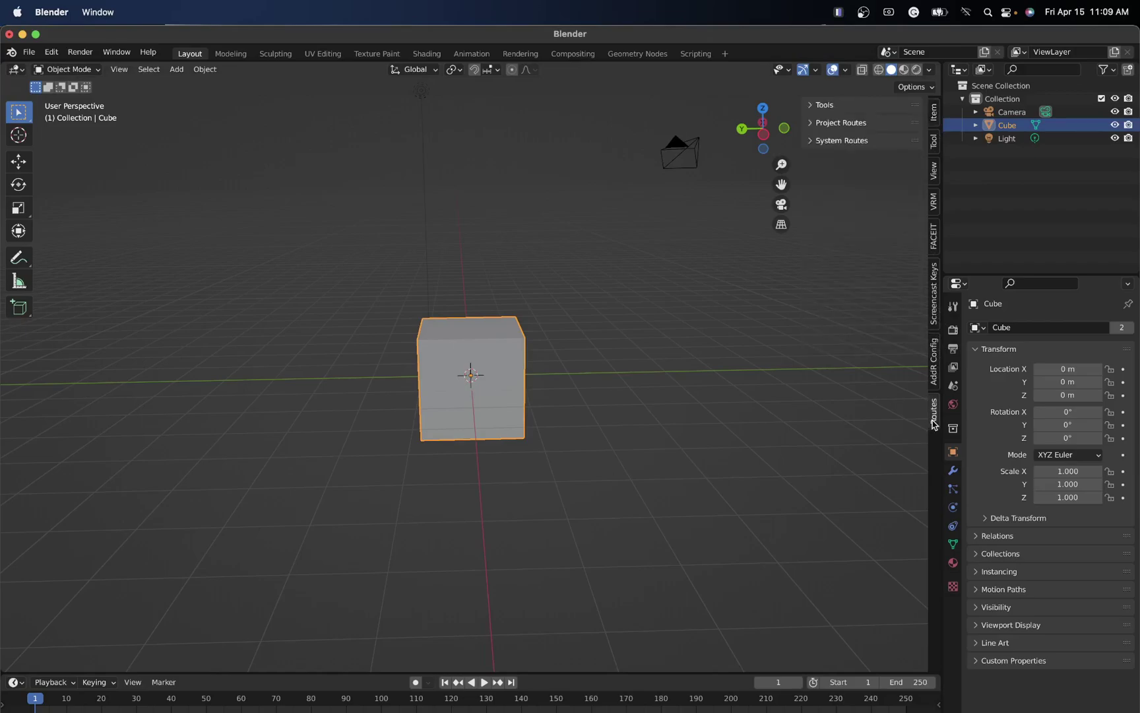
click(823, 125)
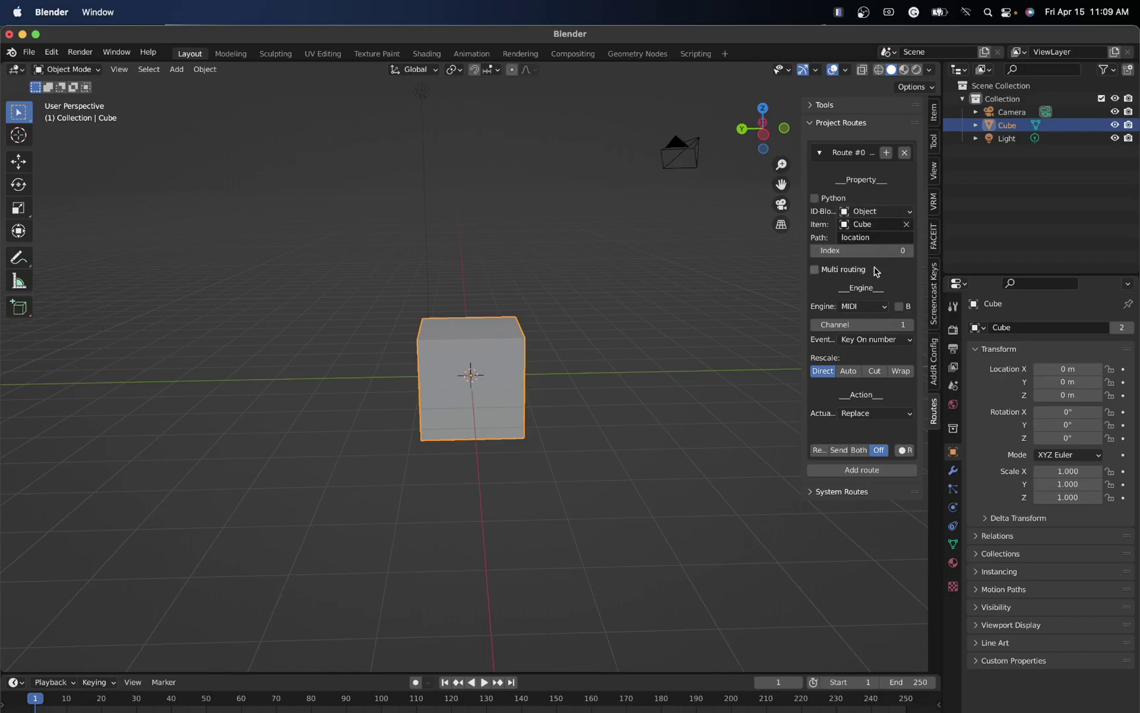
click(868, 308)
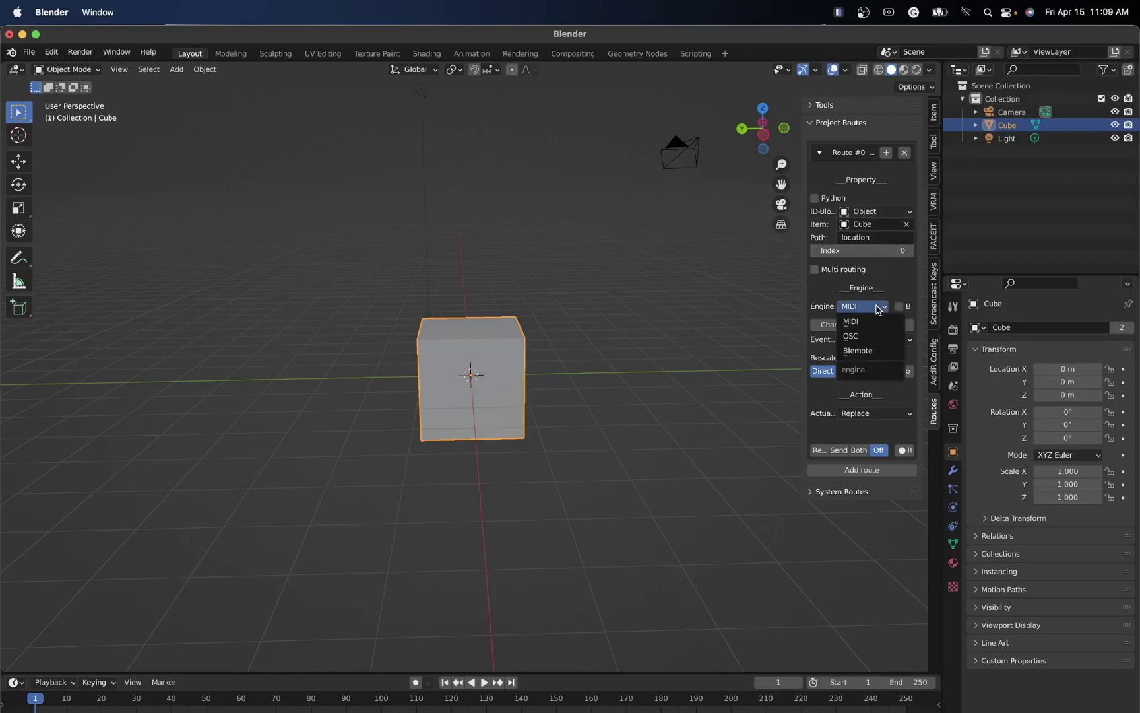
click(870, 336)
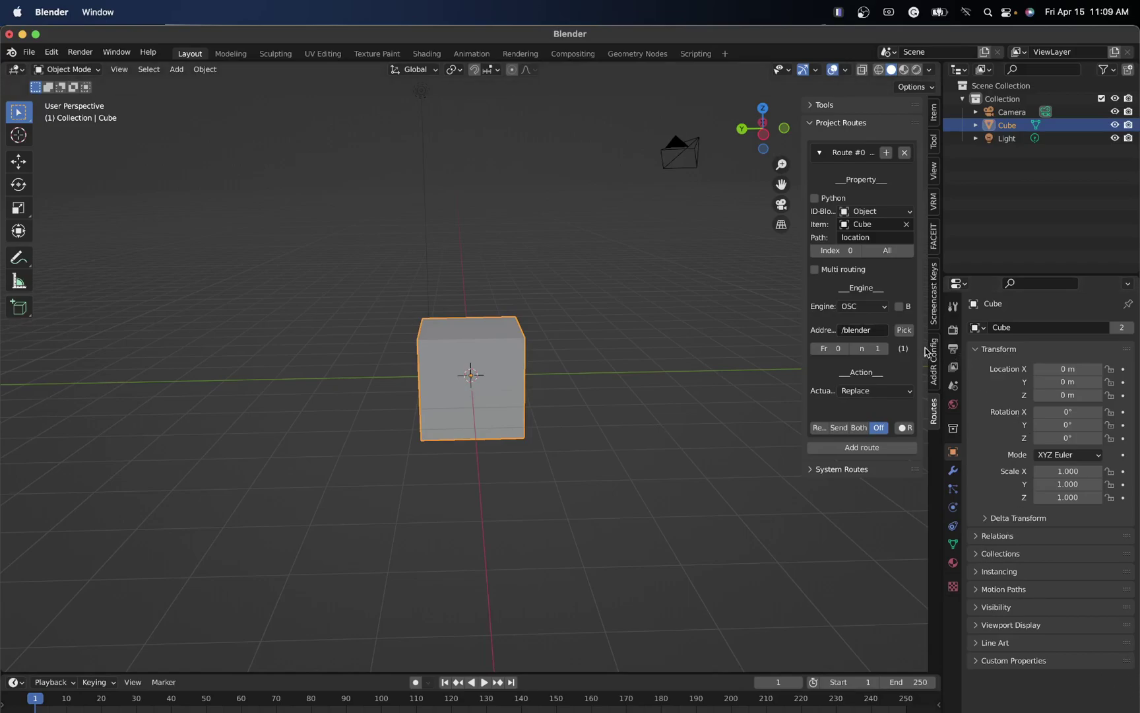
click(872, 331)
text(/)
text(s)
key(BackSpace)
- Raise the location route's index to 2 and return it to 0 to try the axis choices
click(848, 251)
click(857, 252)
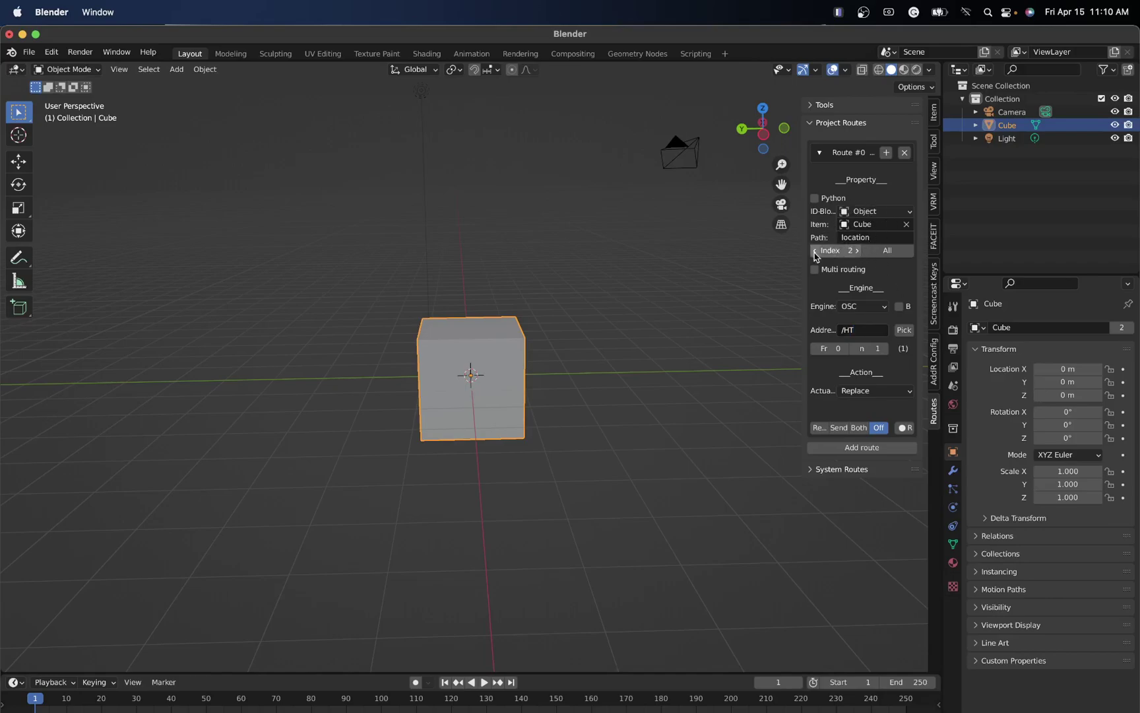
click(817, 258)
click(858, 257)
click(826, 255)
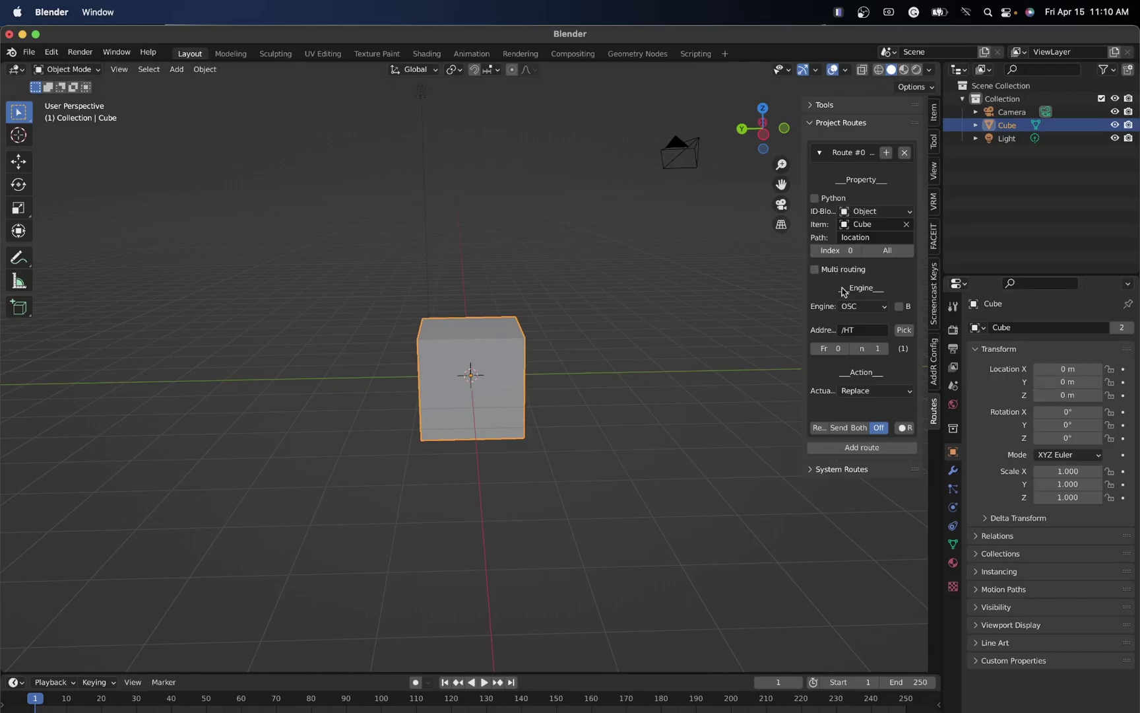
- Recheck the /HT address, raise the route's From rank to 2 and return it to 0
click(863, 330)
key(Return)
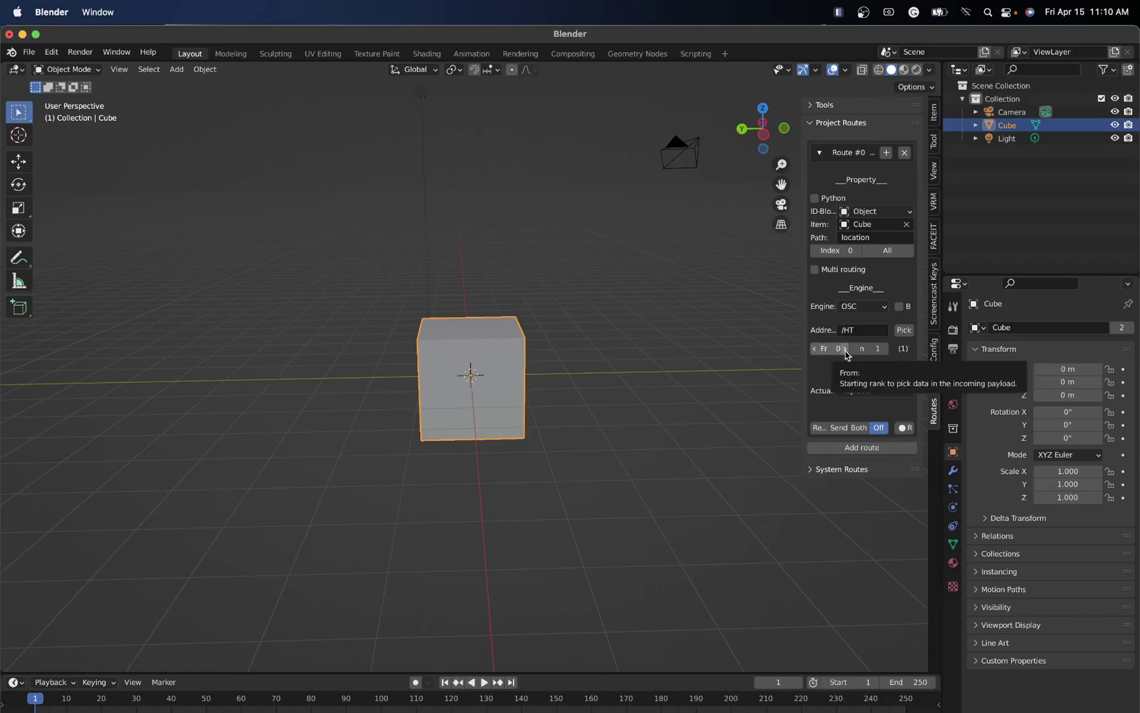
click(846, 348)
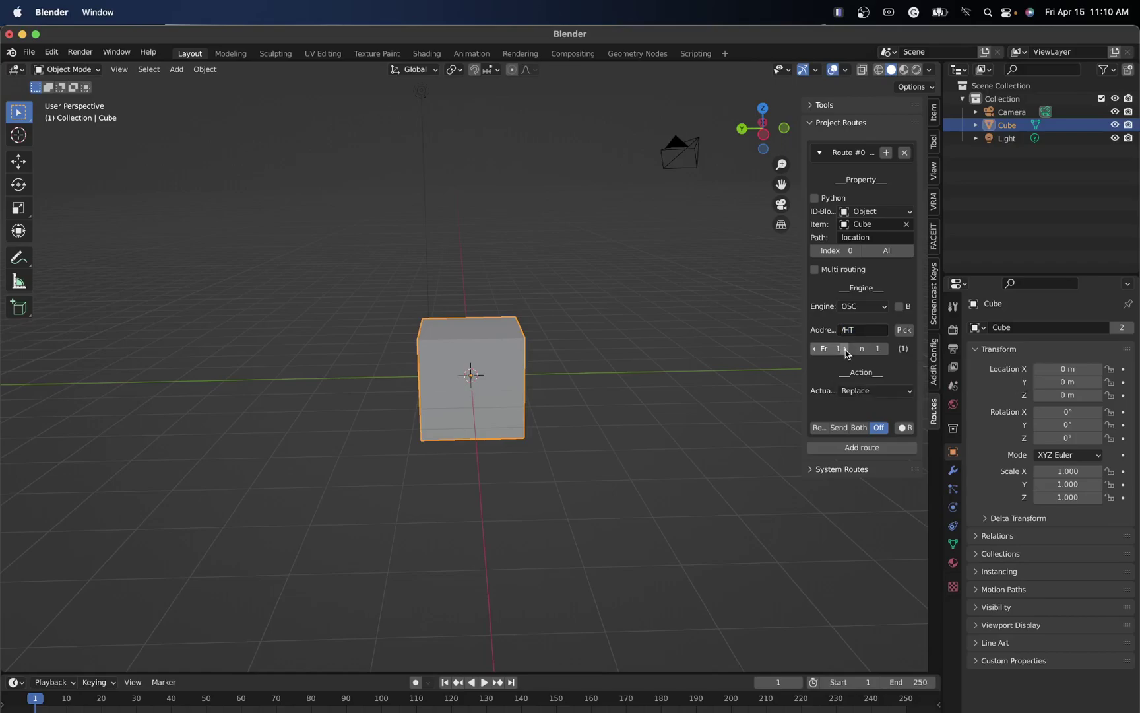
click(846, 349)
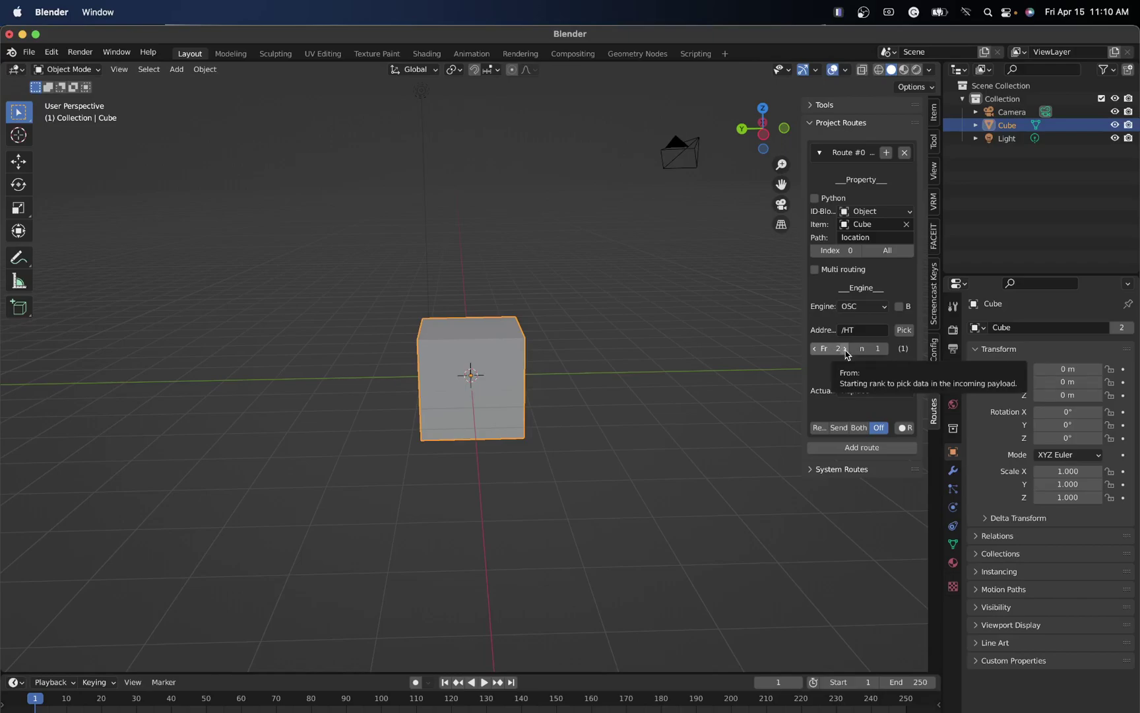
click(815, 348)
click(815, 349)
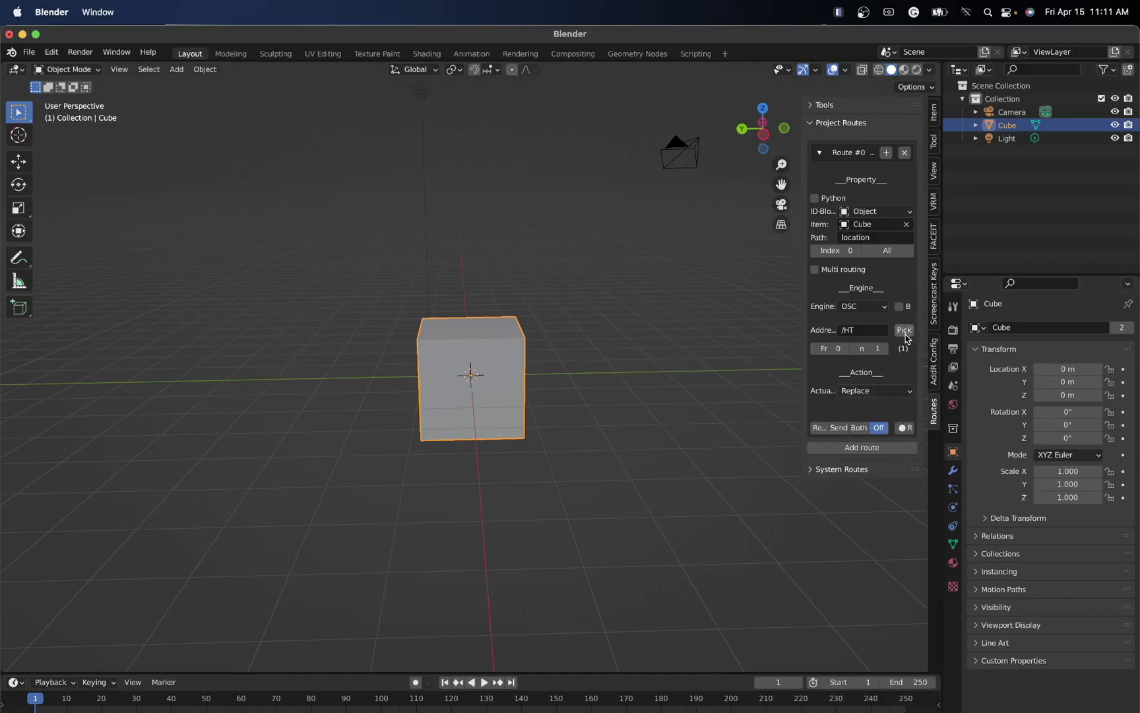
- Switch to Hallway Tile, open its customization window and enable OSC streaming
click(839, 16)
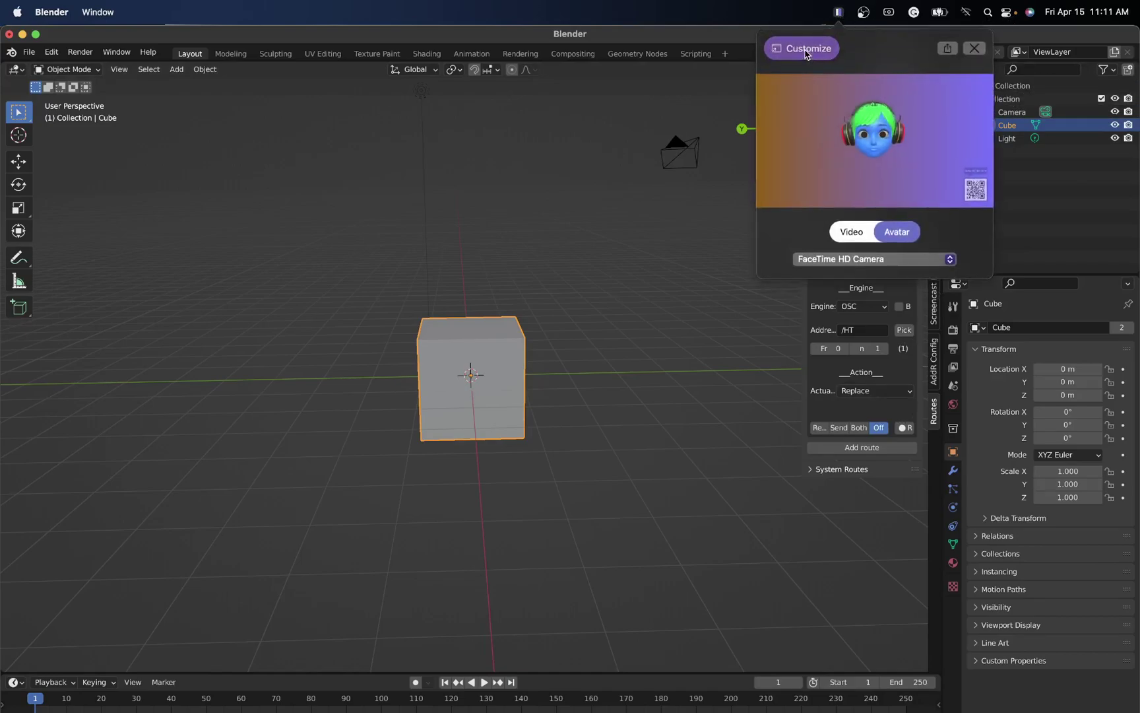
click(805, 49)
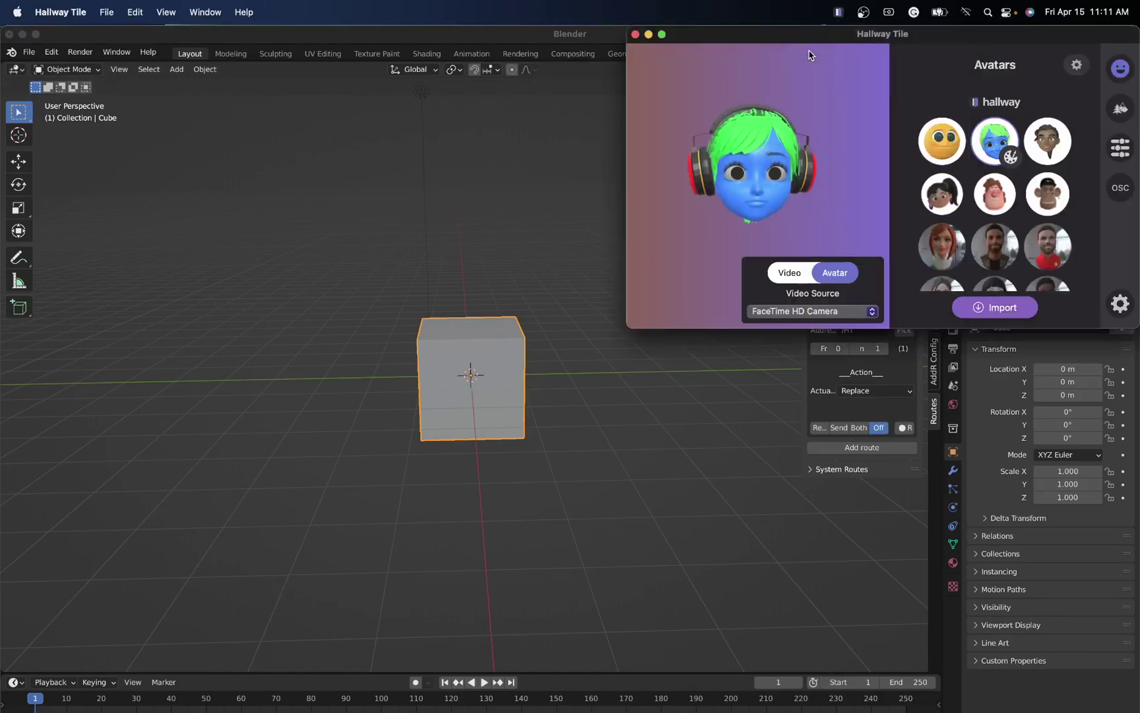
click(1122, 190)
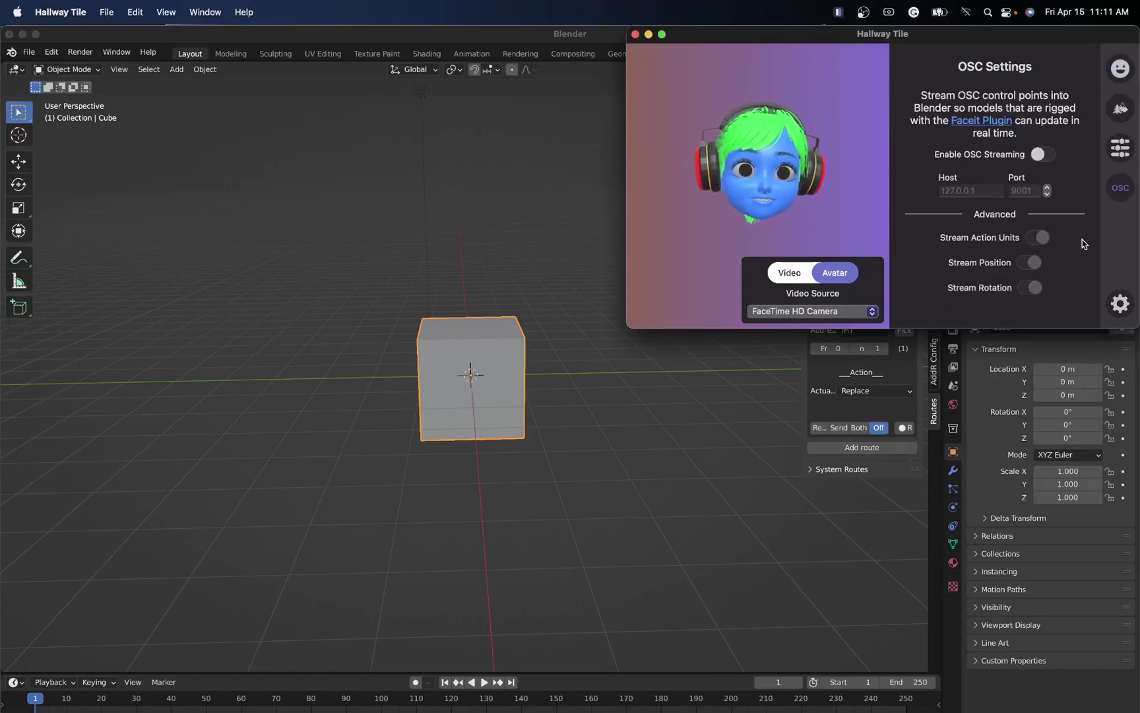
click(1044, 154)
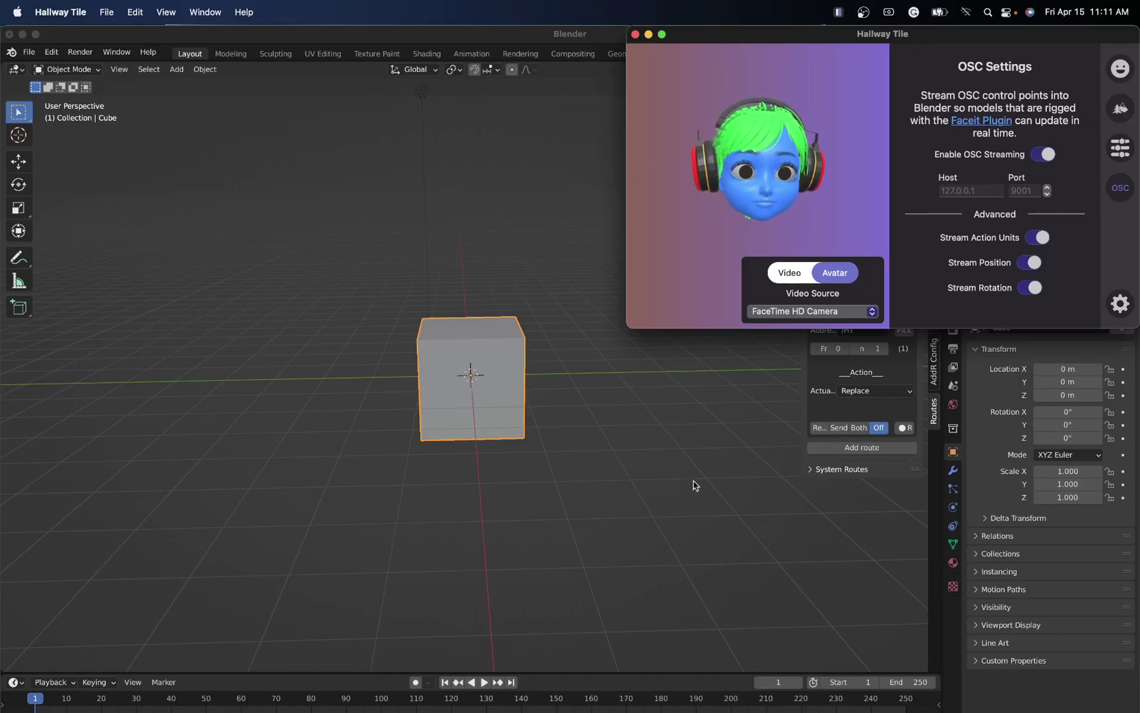
- Switch to Blender, set the cube's X location route to Receive and view the cube's motion from the opposite side
click(657, 485)
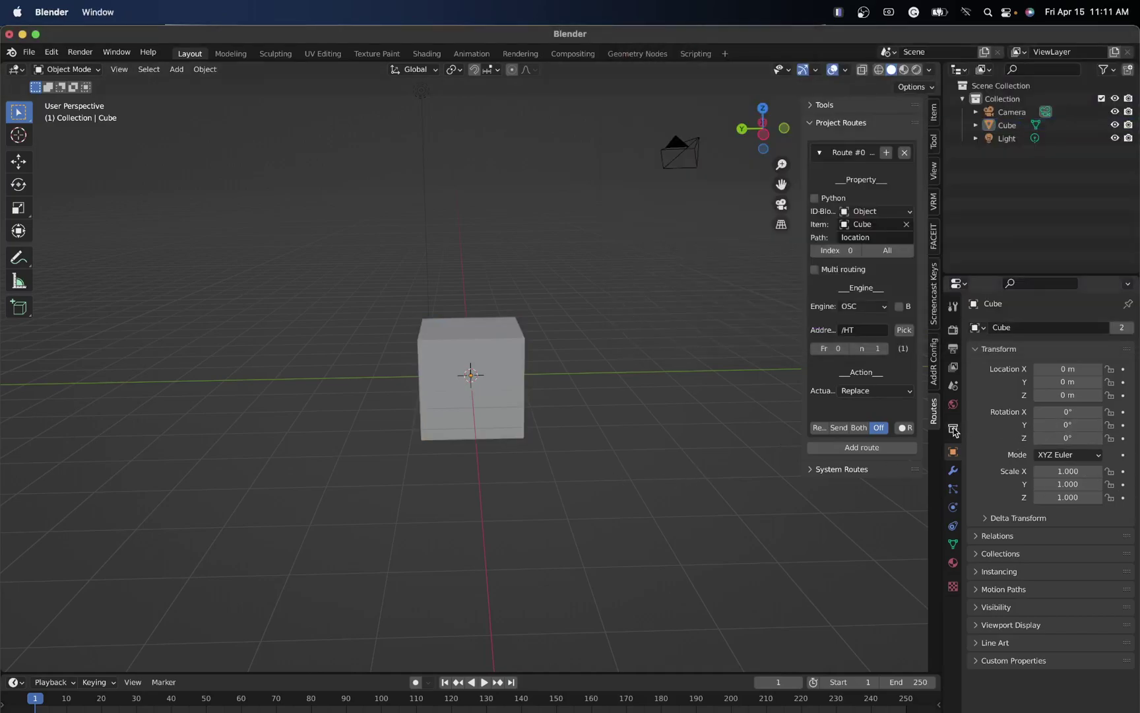
click(819, 429)
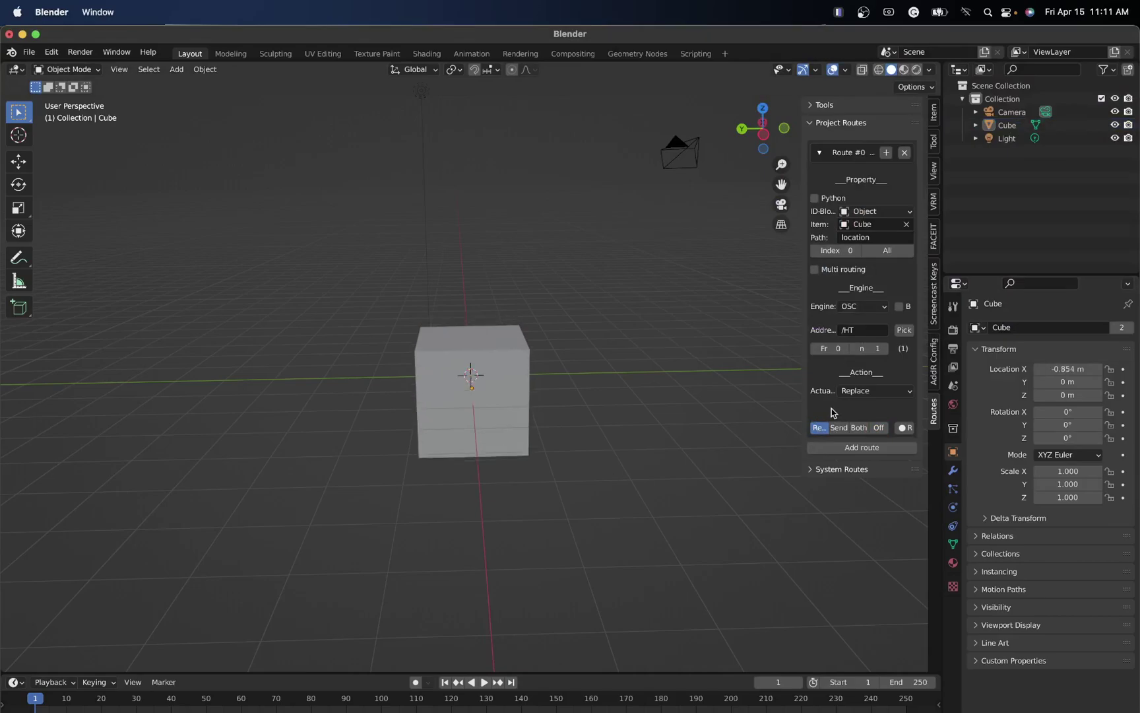
scroll(613, 413, left, 3)
scroll(607, 416, left, 10)
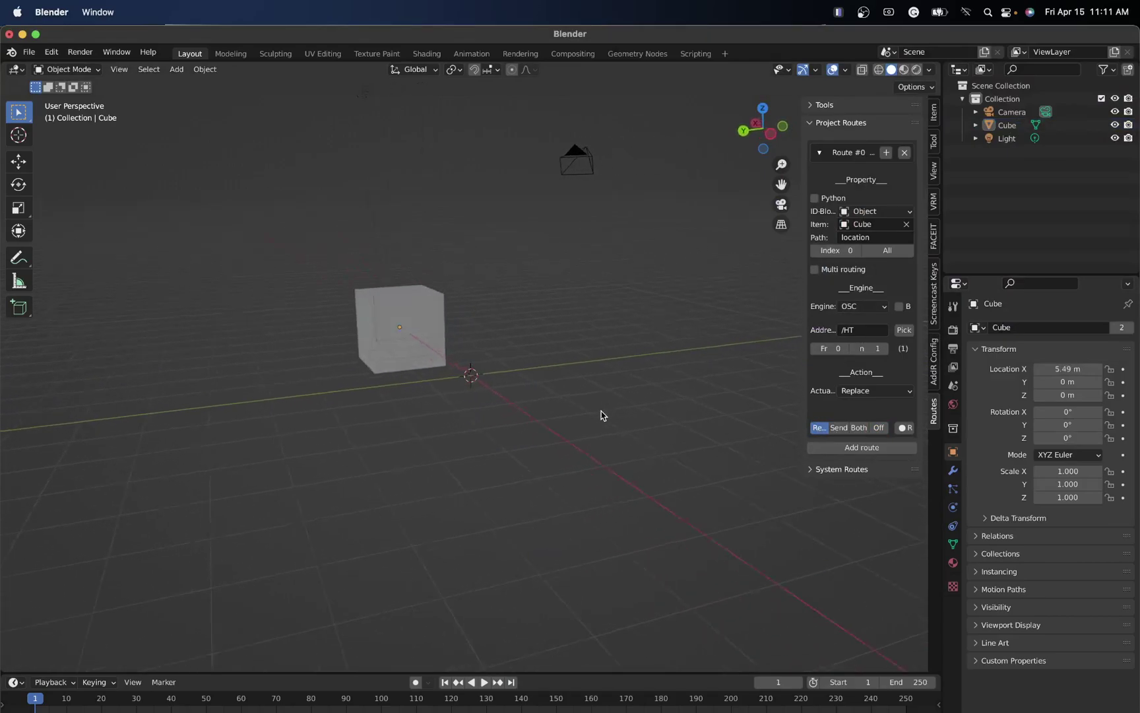
scroll(609, 417, left, 5)
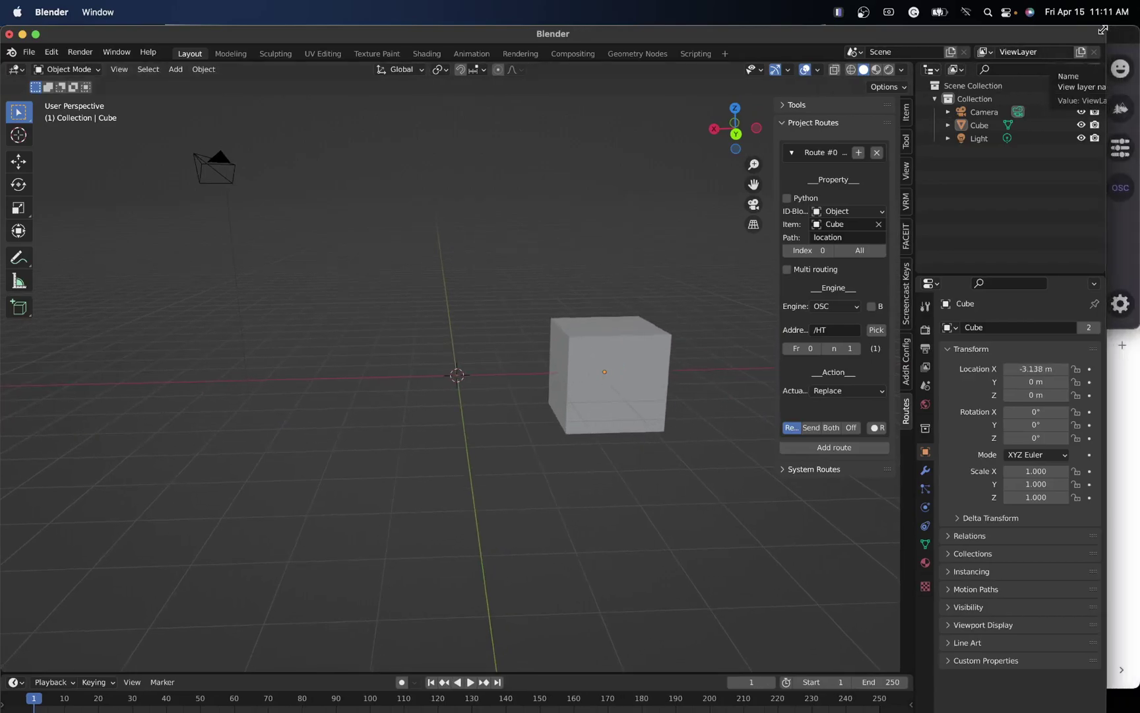
- Check the Hallway Tile OSC settings, return to Blender and turn the cube's X location route off
key(super+Tab)
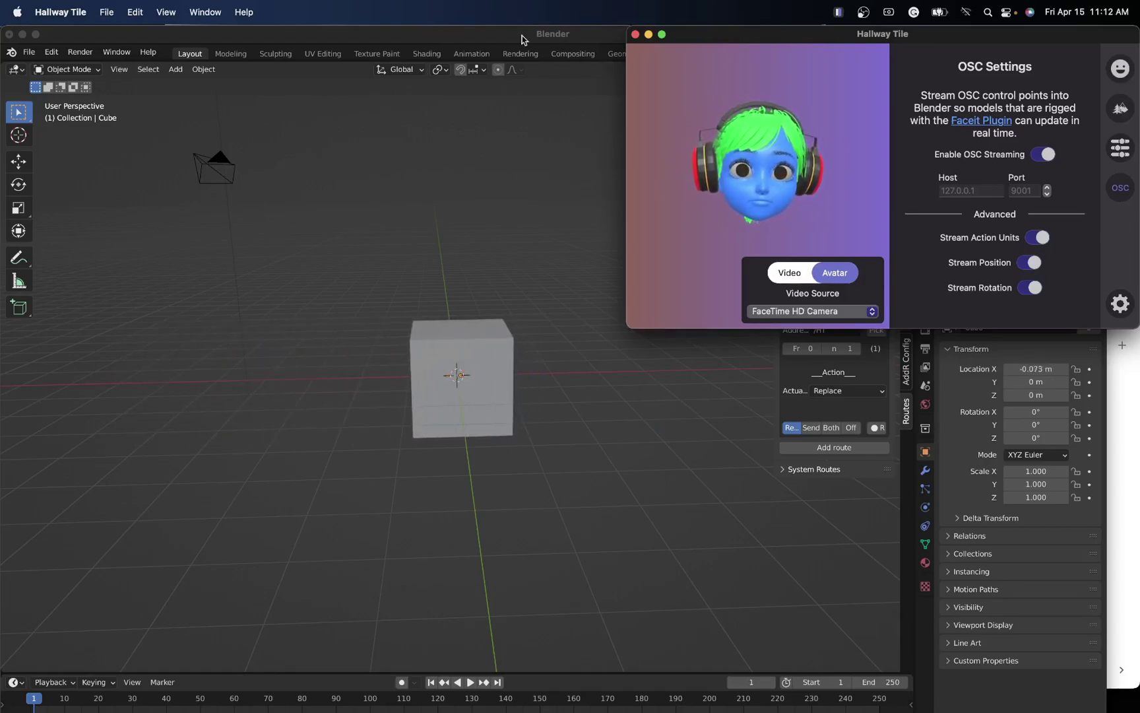
click(466, 39)
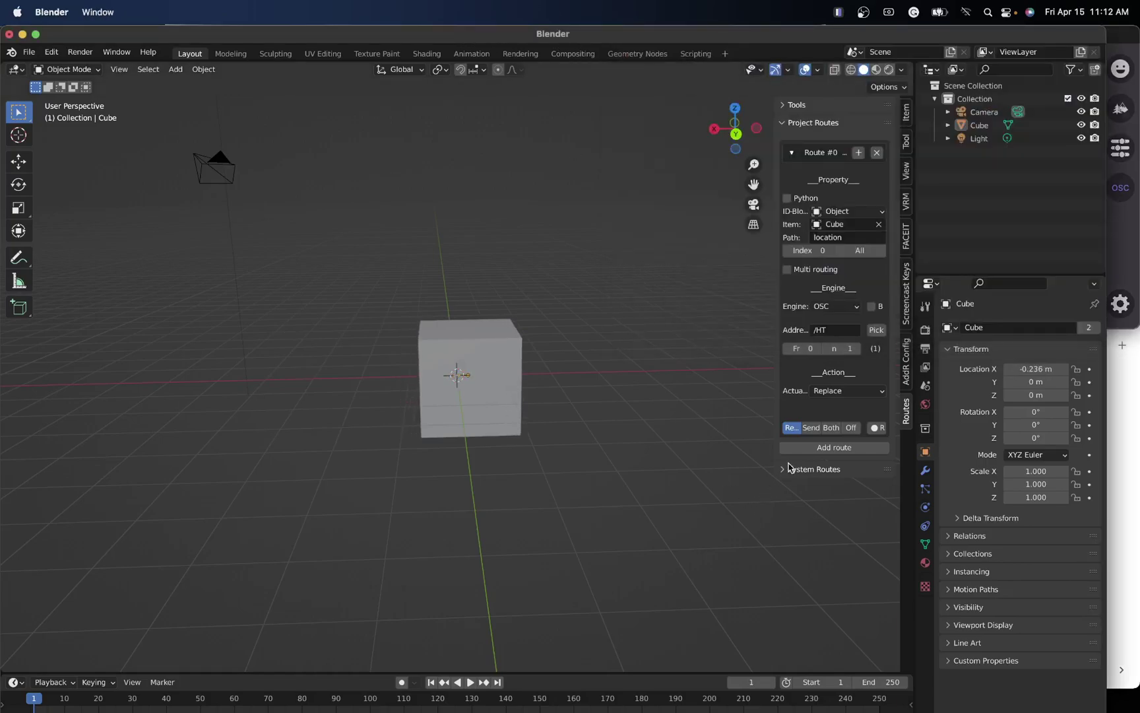
click(852, 432)
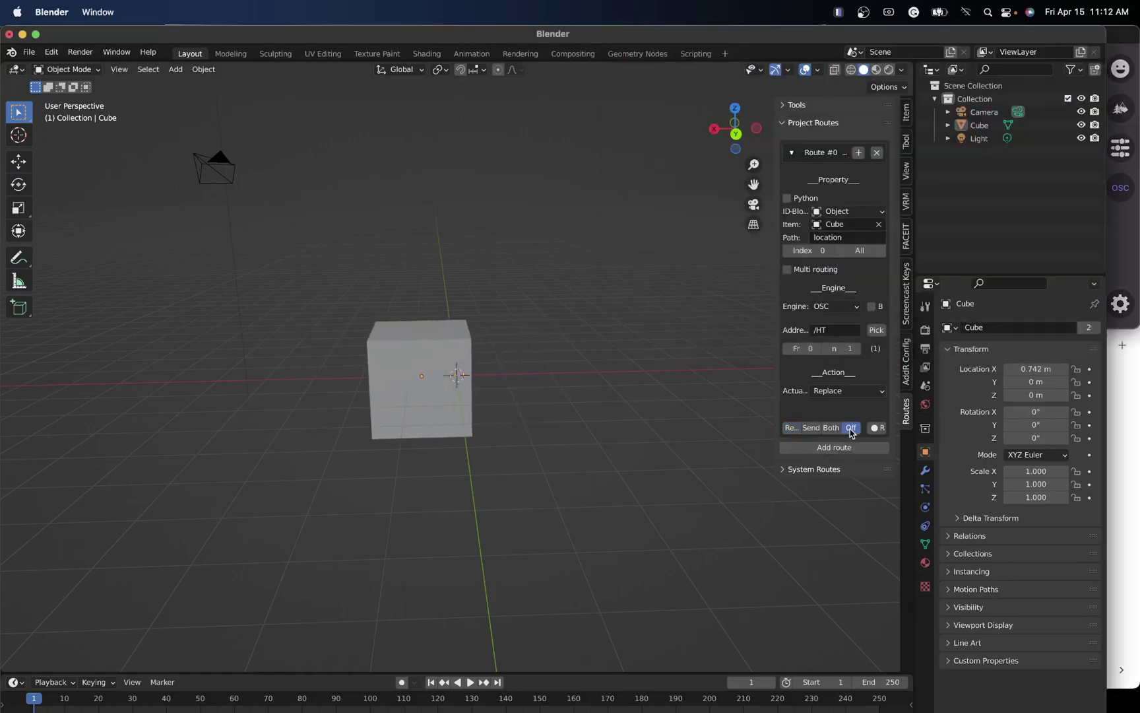
- Create a realtime route for the cube's Y location with index 1, the OSC engine and the address /HT
right_click(1056, 384)
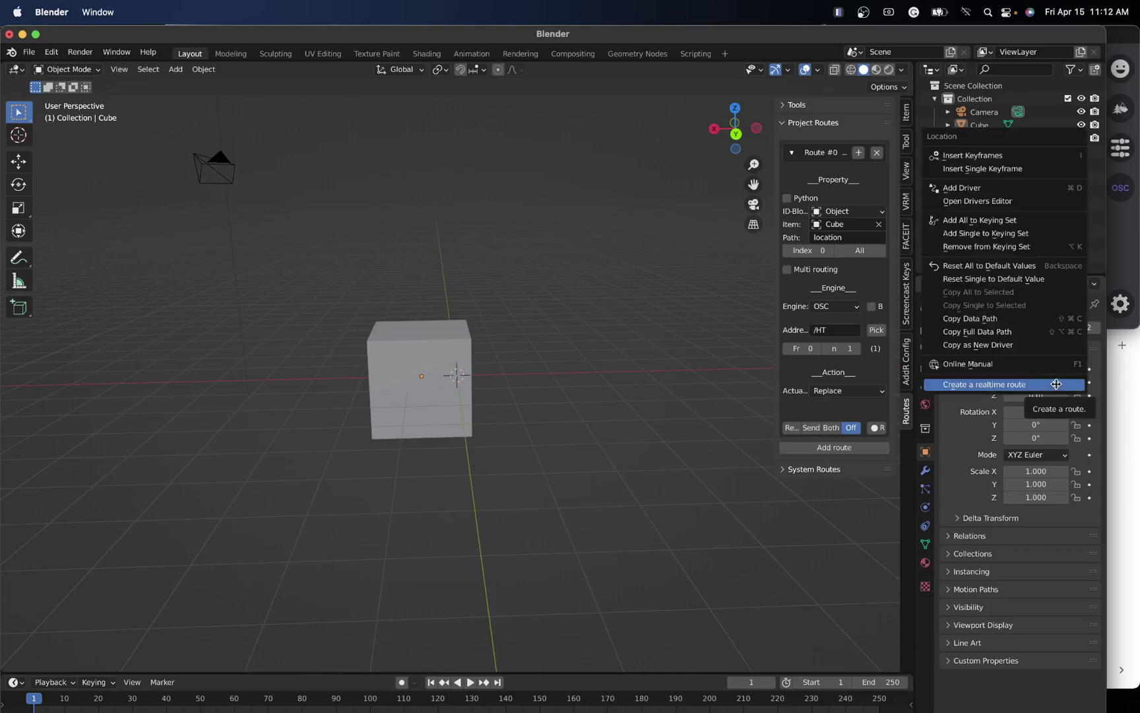
click(1004, 384)
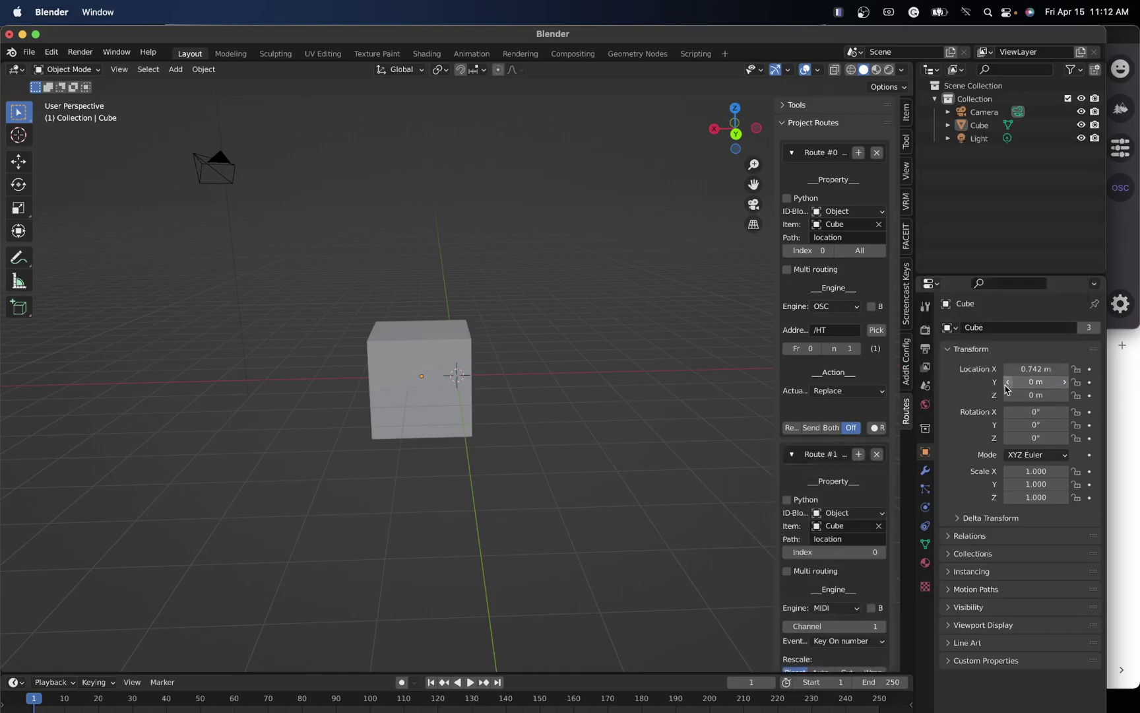
scroll(858, 492, down, 5)
click(844, 479)
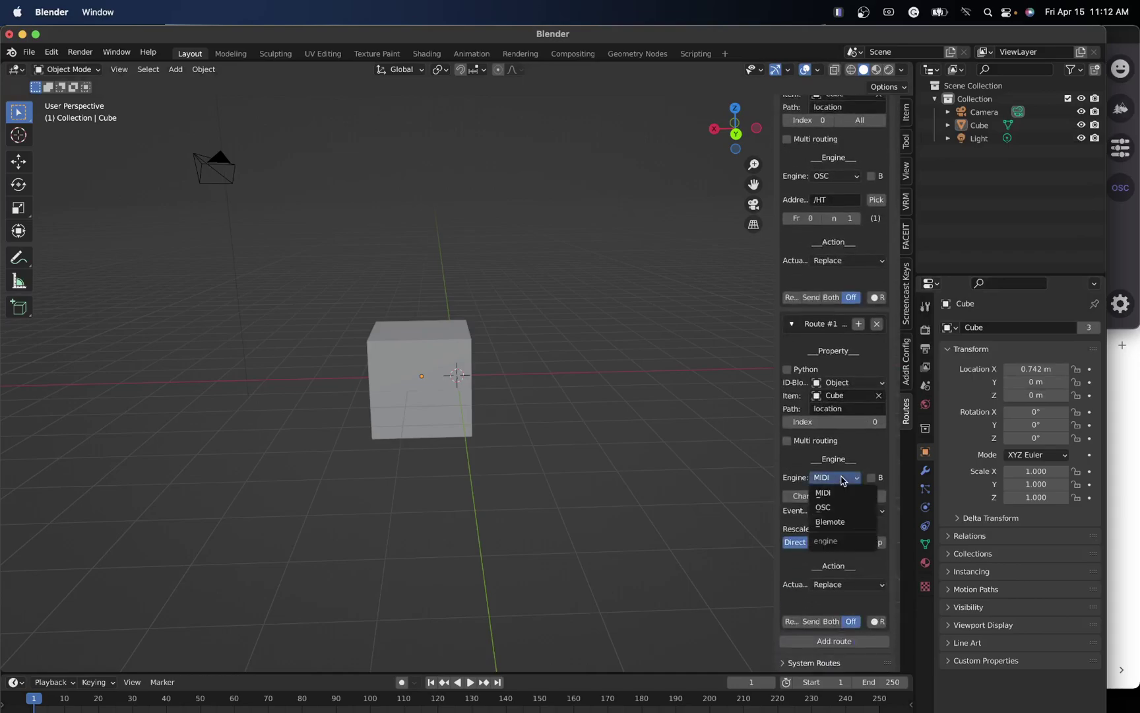
click(842, 506)
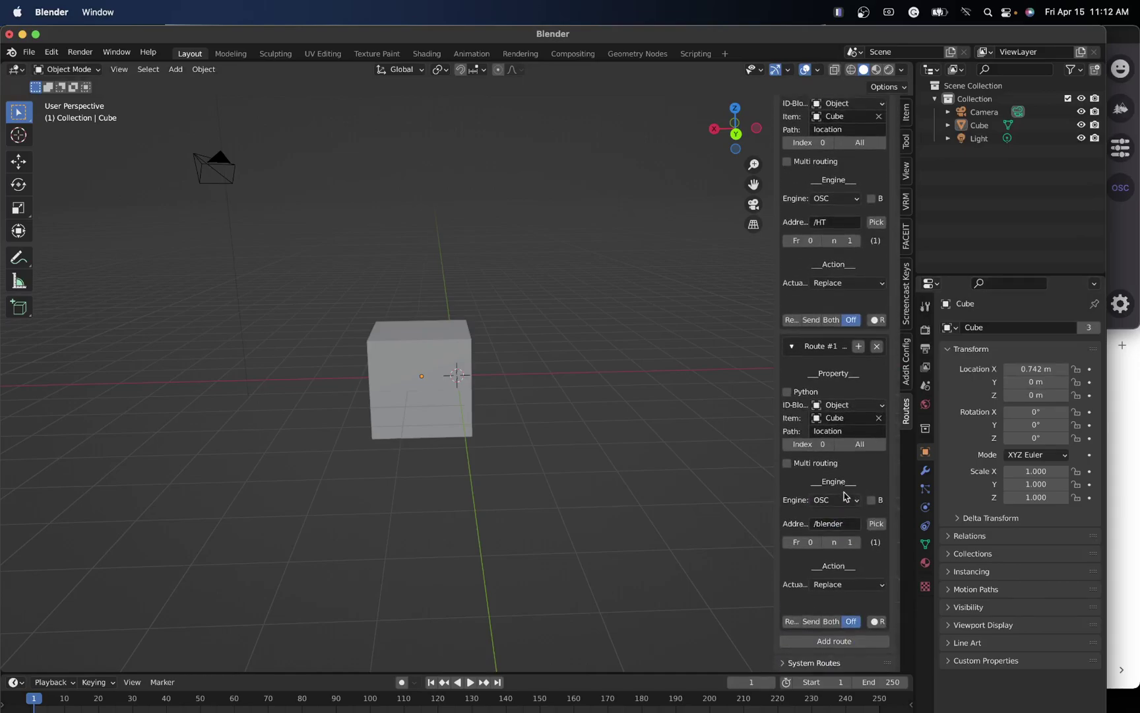
click(837, 521)
text(/HT)
key(Return)
- Switch to the Google Docs notes, examine the Blender-to-Hallway axis mapping for translation and return to Blender
click(1130, 490)
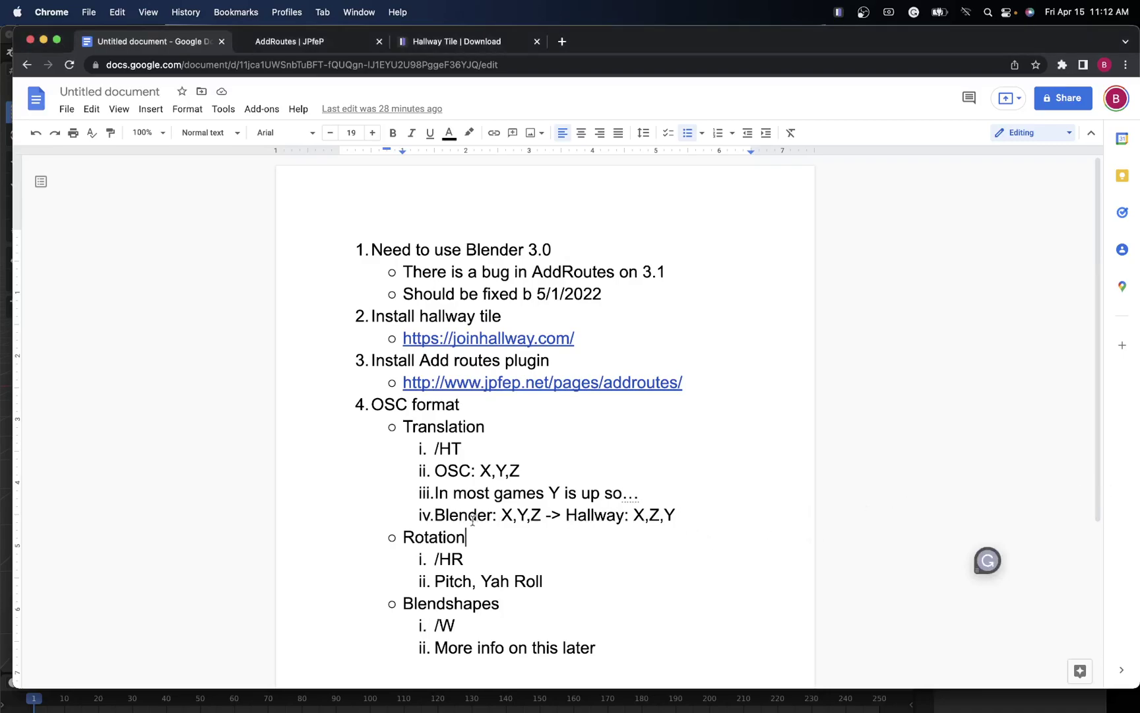
click(519, 514)
drag(528, 515, 519, 515)
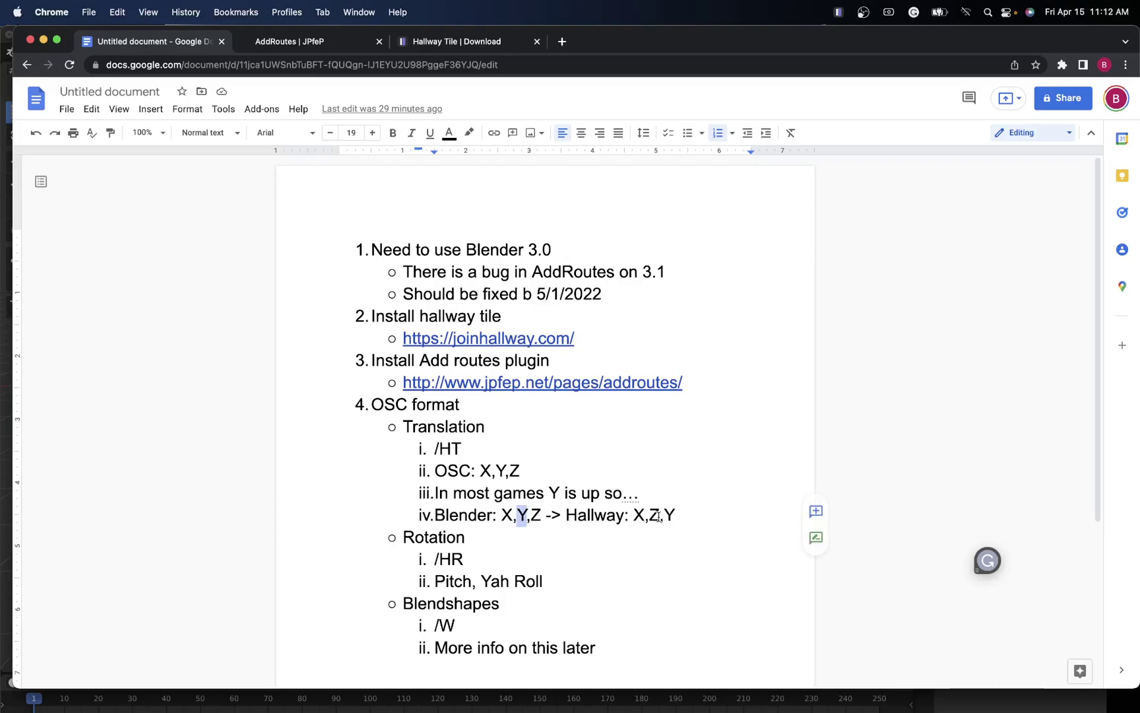
drag(649, 515, 657, 515)
click(3, 142)
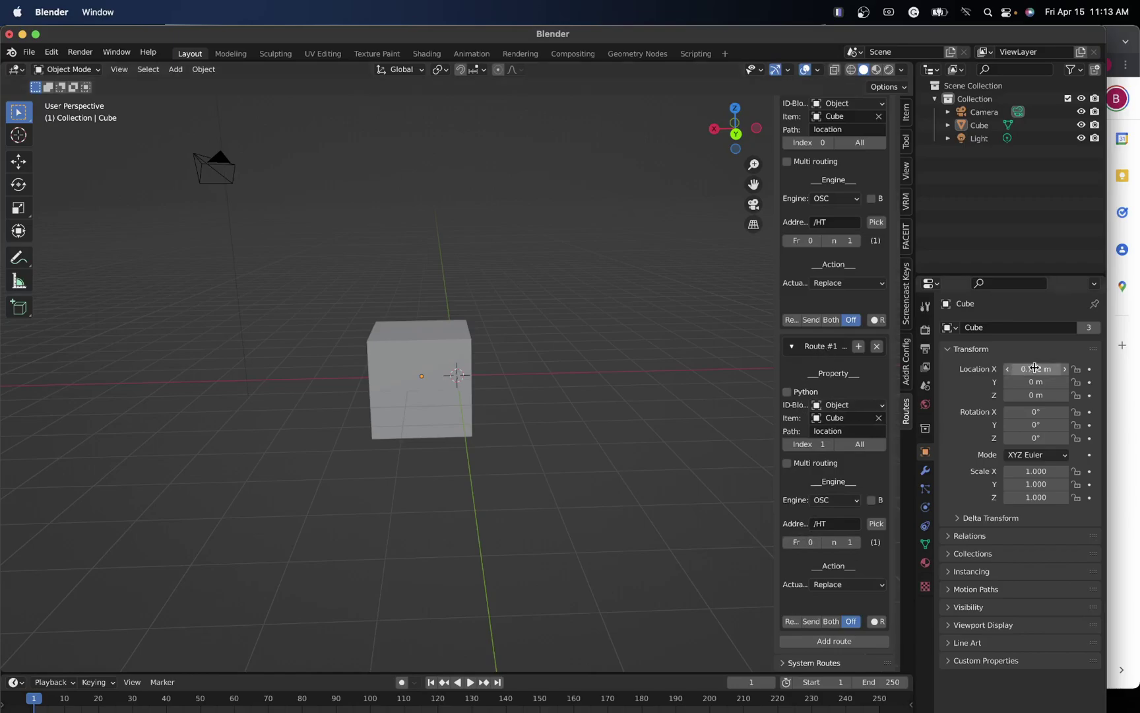
- Set the Y location route's From rank to 2, switch the route to Receive and view the cube's motion
click(819, 543)
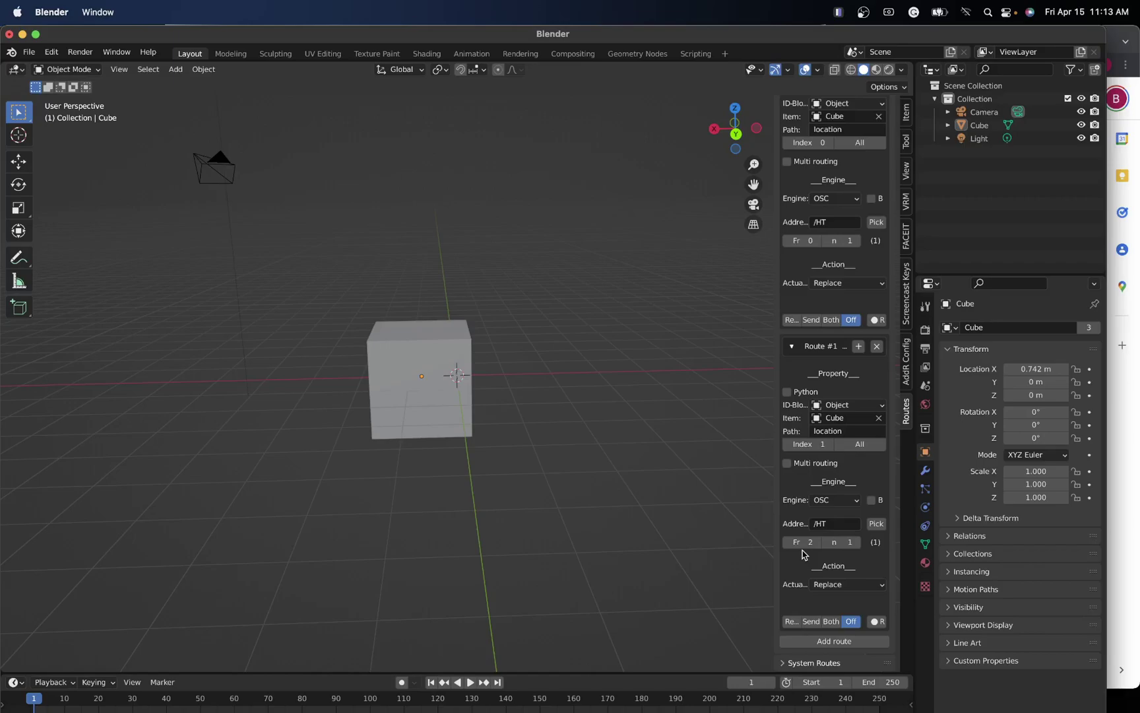
click(794, 623)
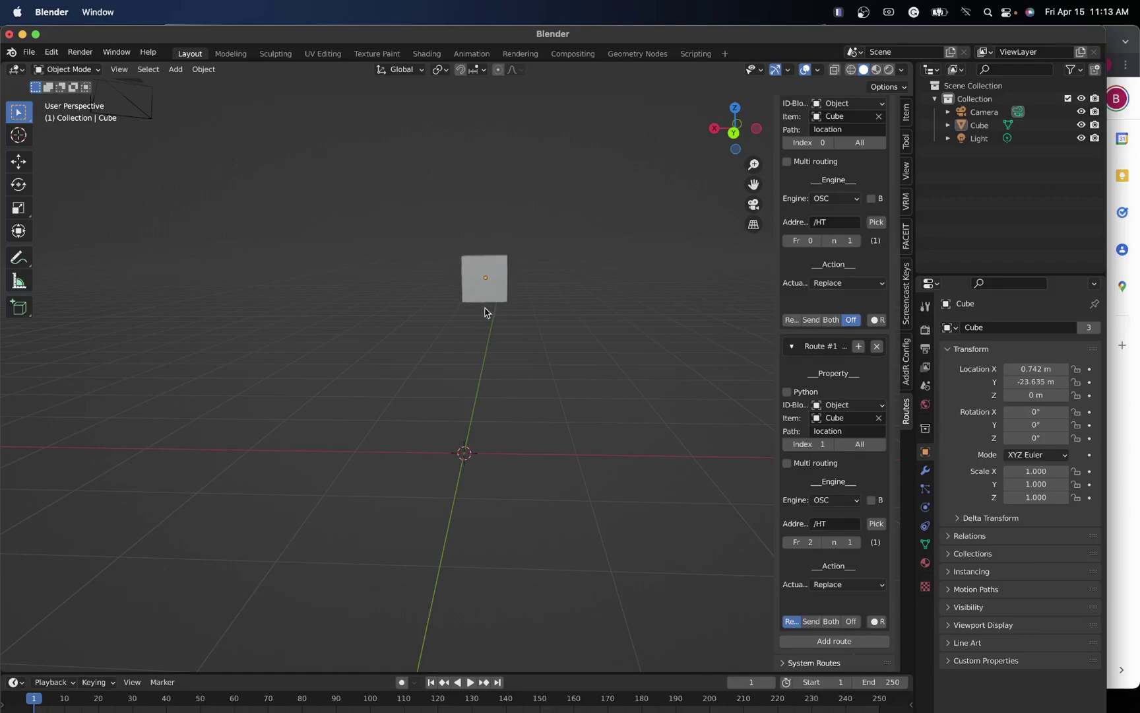
scroll(484, 310, right, 2)
scroll(485, 313, up, 3)
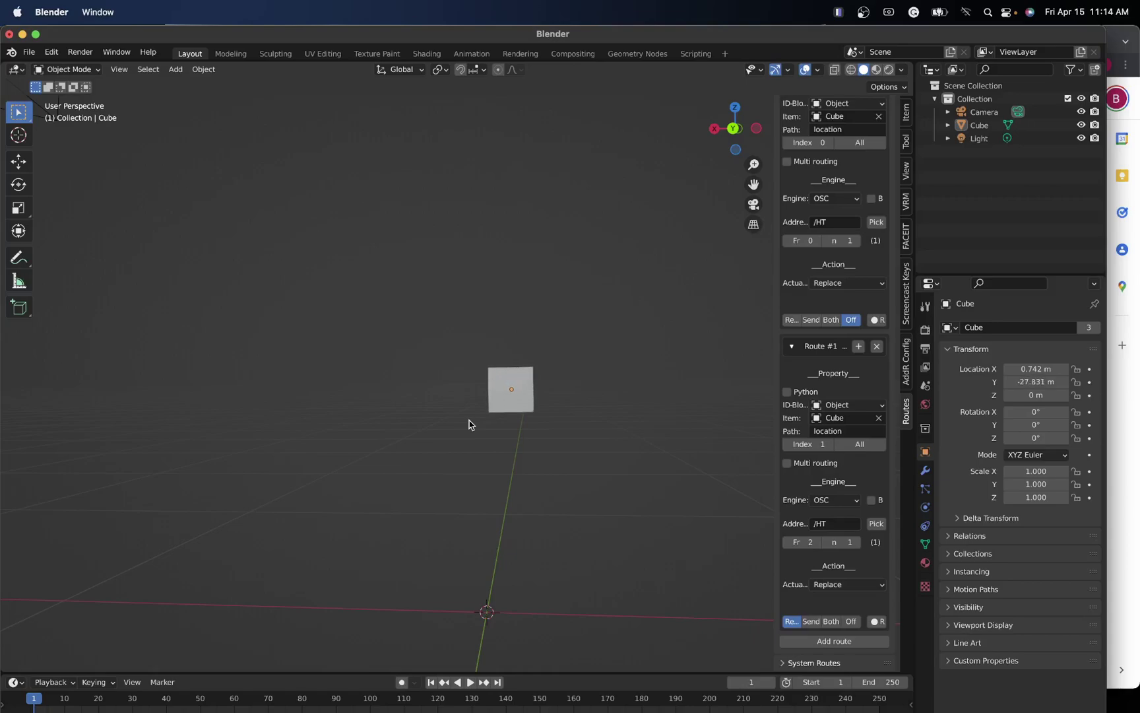
key(F3)
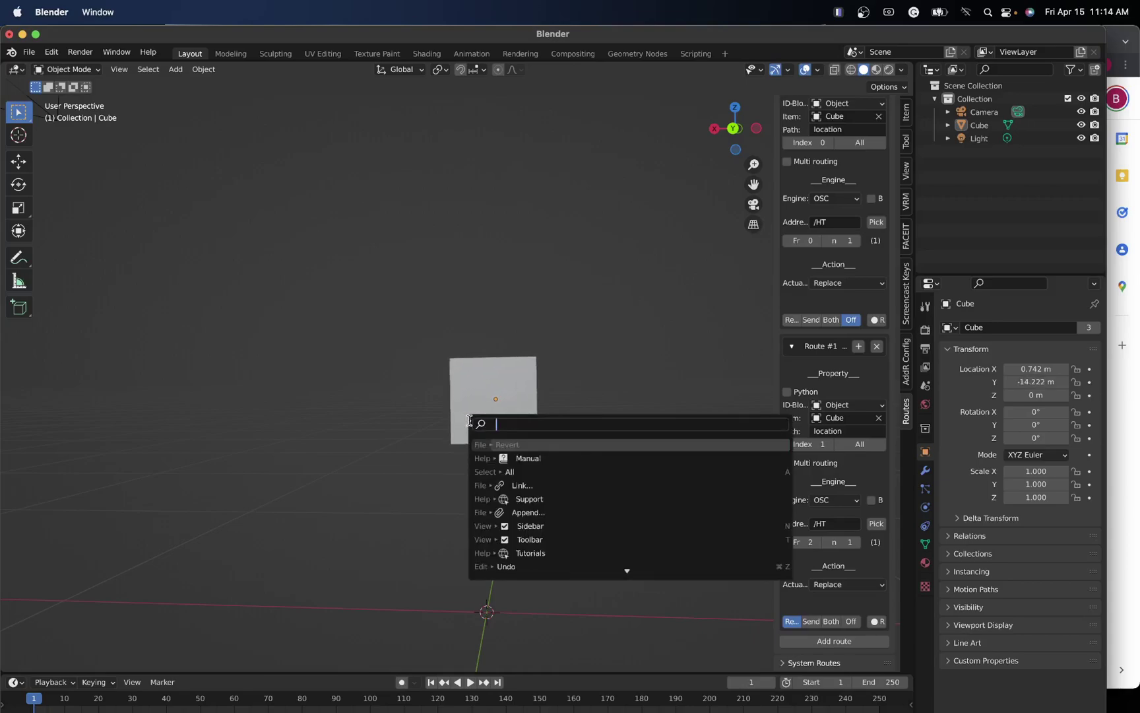
key(Escape)
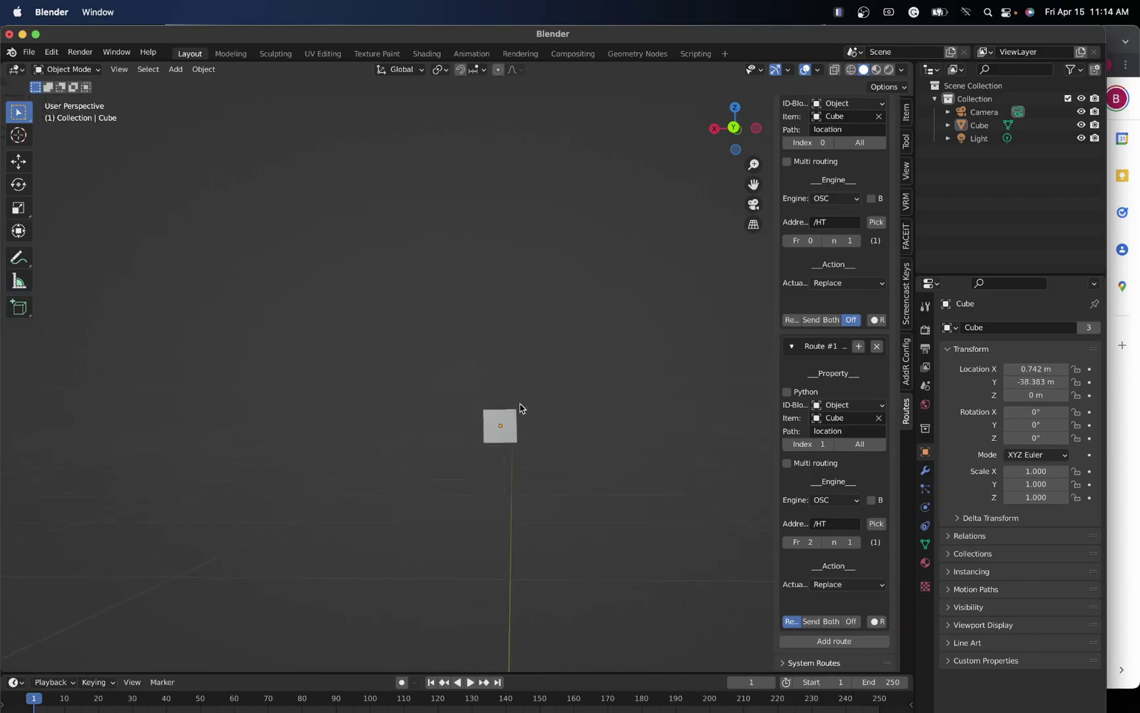
- Select the moving cube and frame it in the viewport from slightly above
click(449, 461)
key(KP_Decimal)
scroll(448, 472, down, 5)
middle_drag(448, 476, 517, 441)
scroll(515, 441, down, 5)
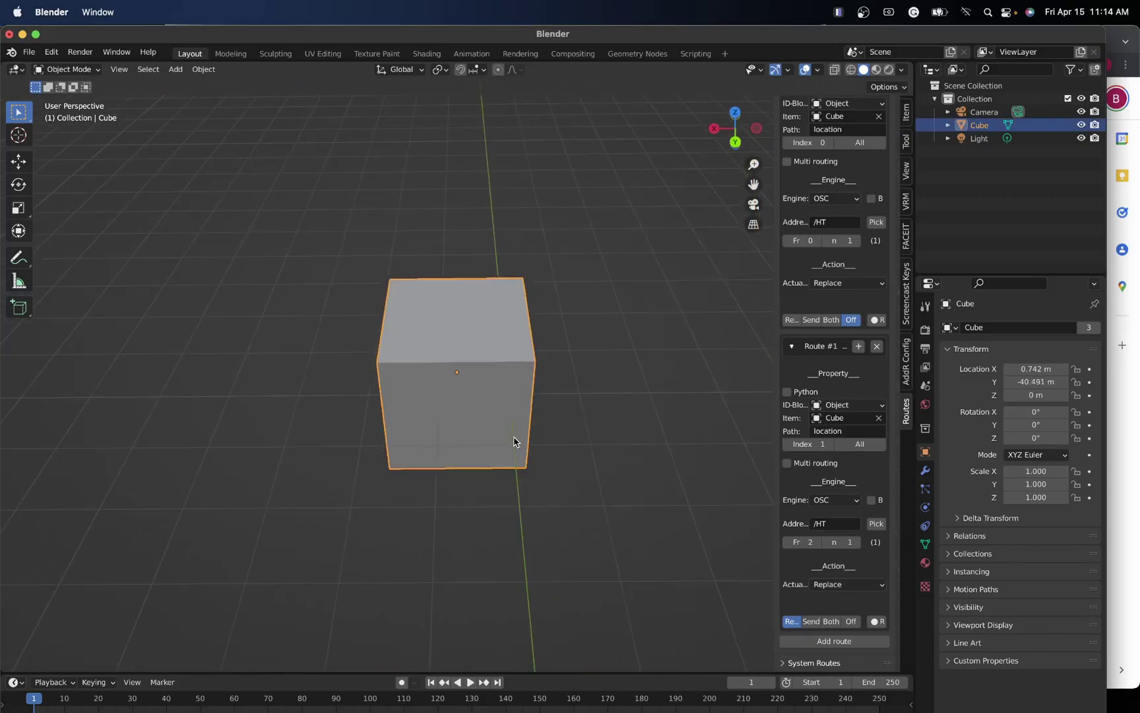
scroll(504, 441, left, 3)
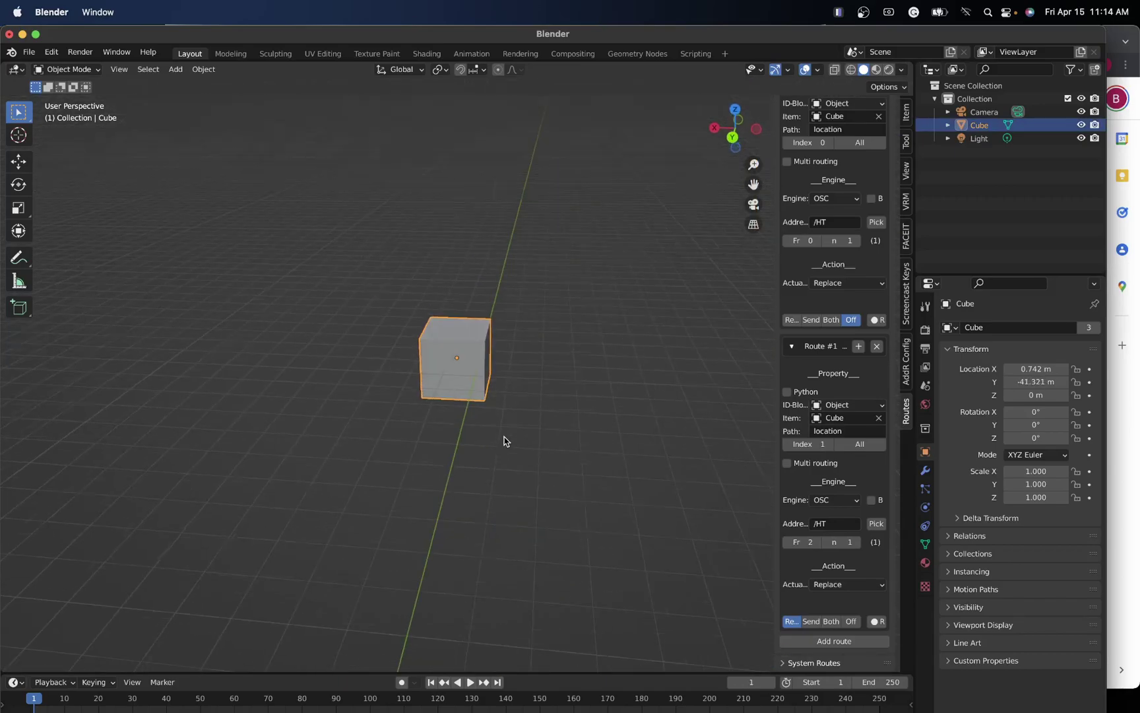
- Test the cube's X location route on Receive together with the Y route and turn both routes off
click(793, 321)
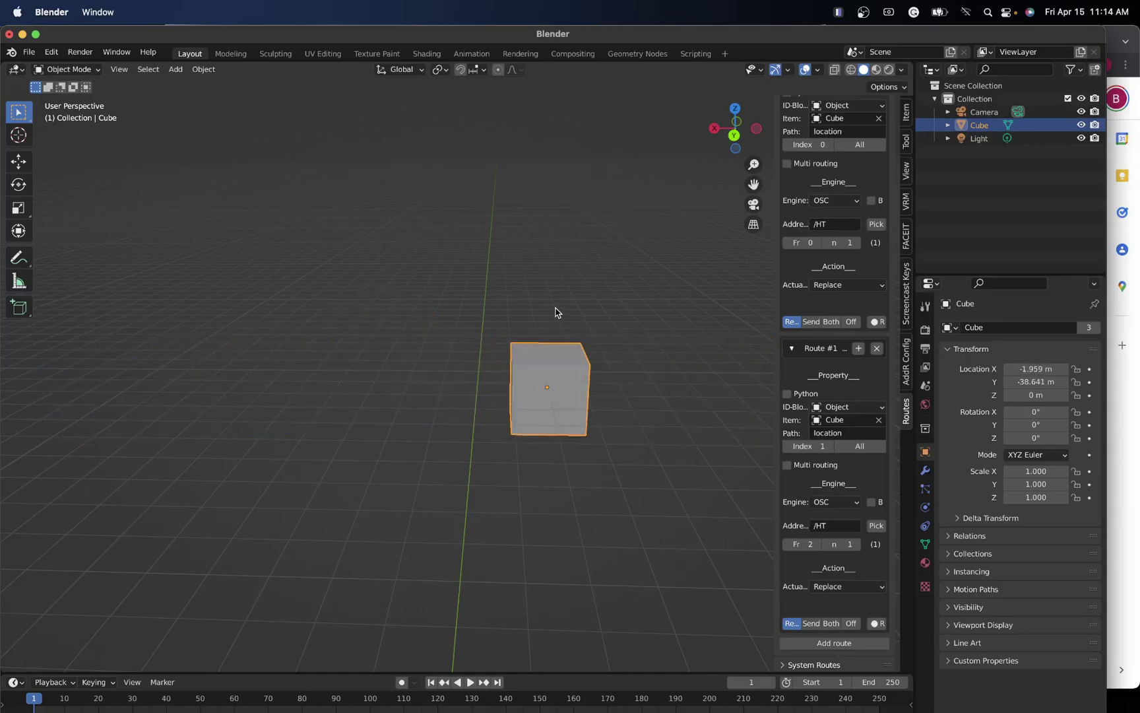
click(792, 322)
click(850, 321)
click(851, 623)
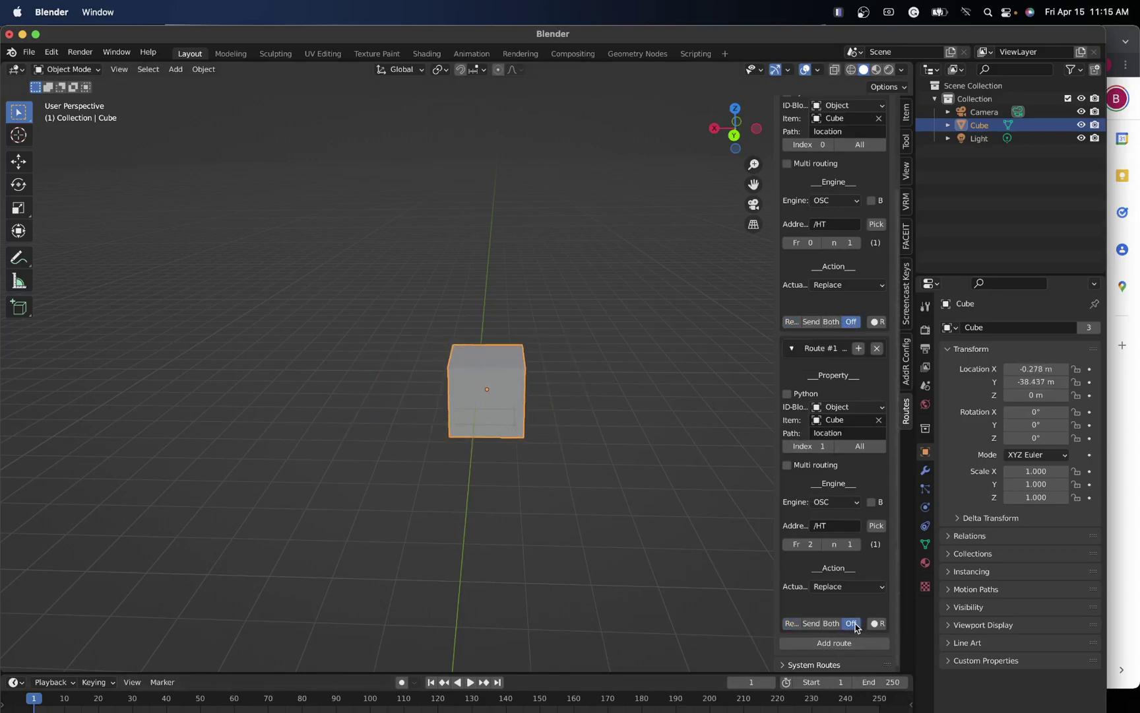
- Switch to Hallway Tile, disable OSC streaming and return to Blender
click(840, 12)
click(1045, 157)
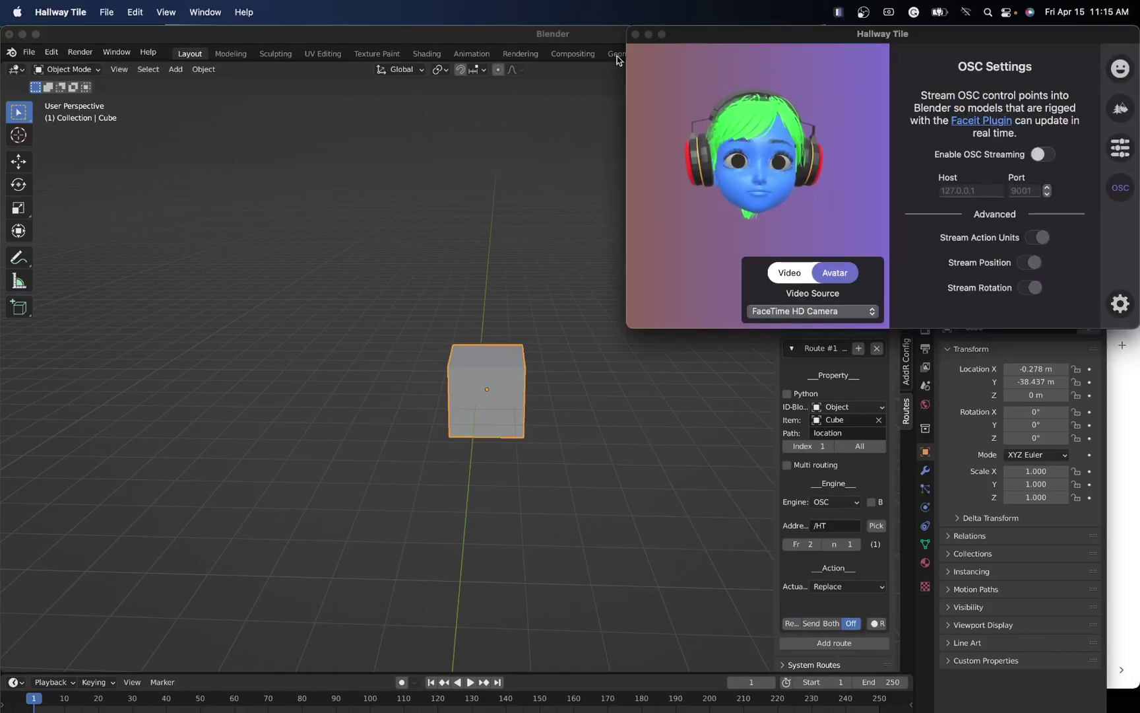
click(473, 41)
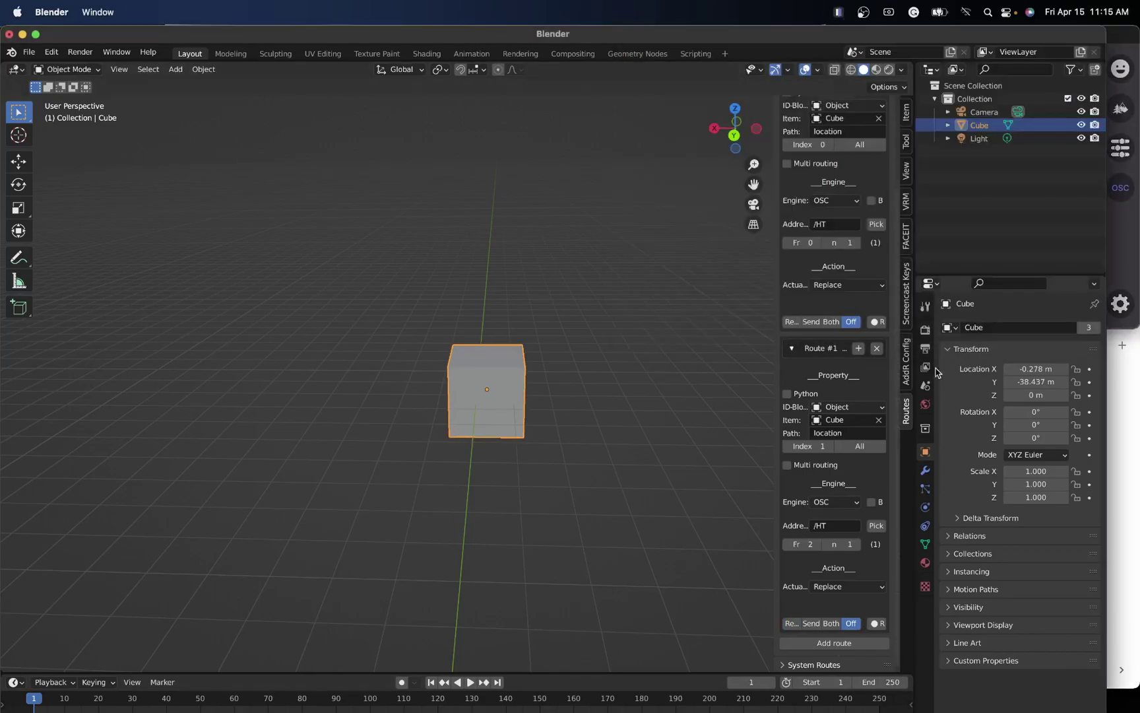
- Create a realtime route for the cube's Z location with the OSC engine, address /HT, index 2 and From rank 1
right_click(1043, 394)
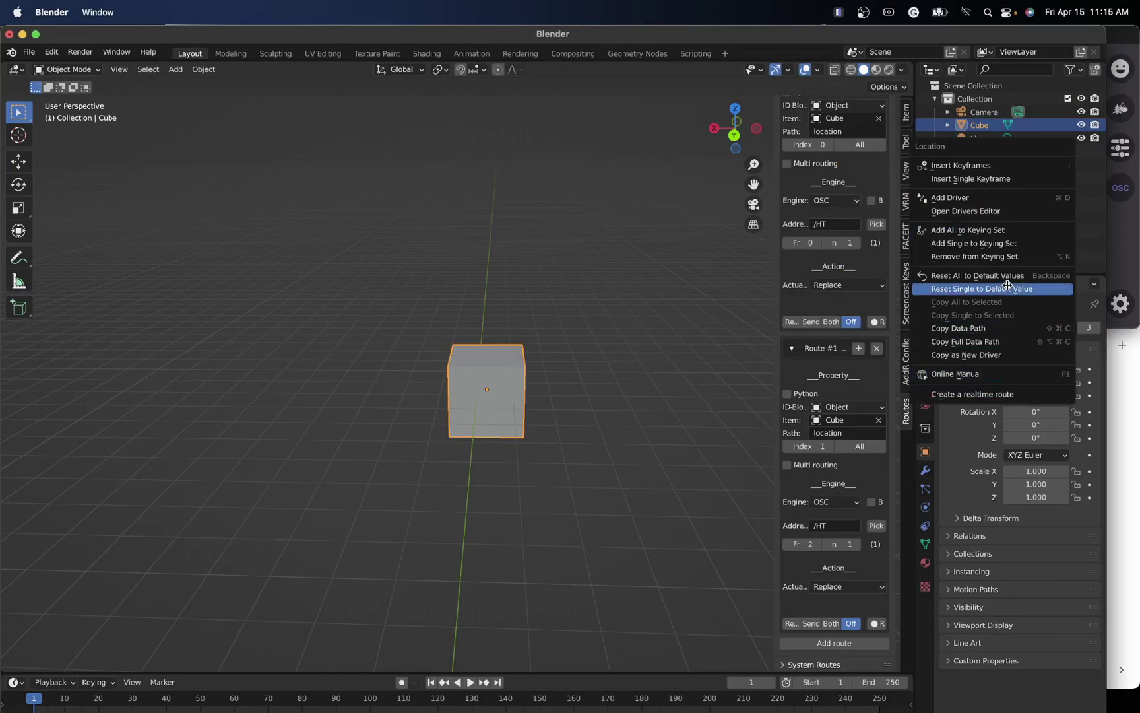
click(993, 395)
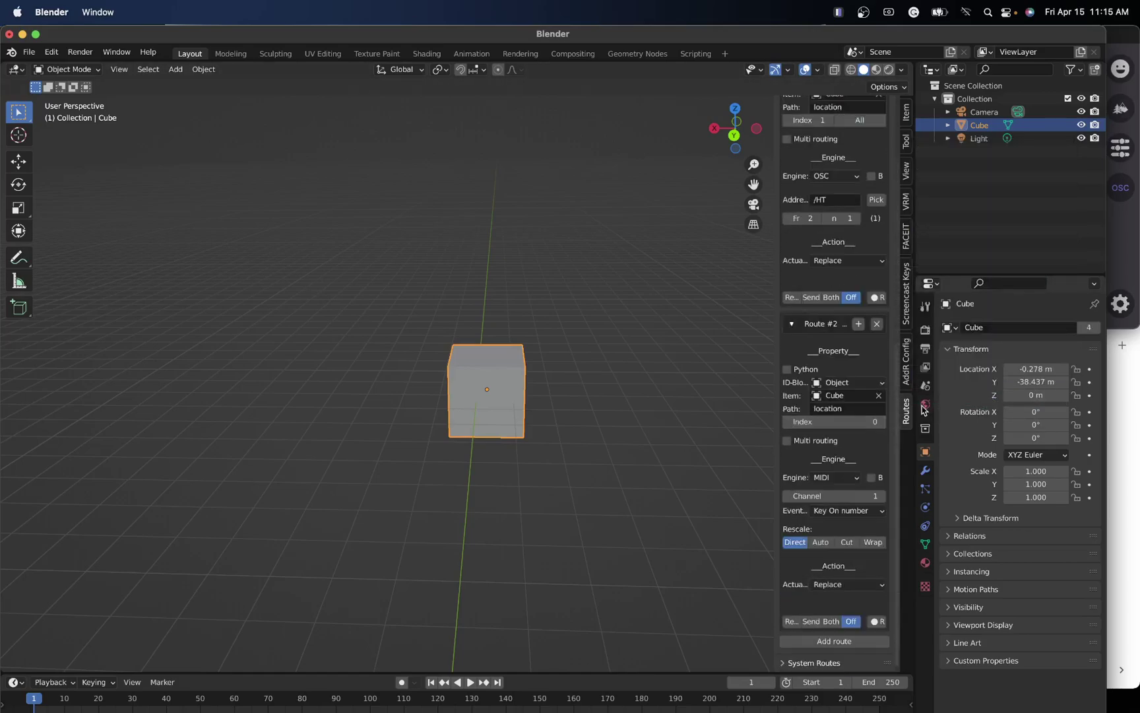
click(833, 477)
click(831, 483)
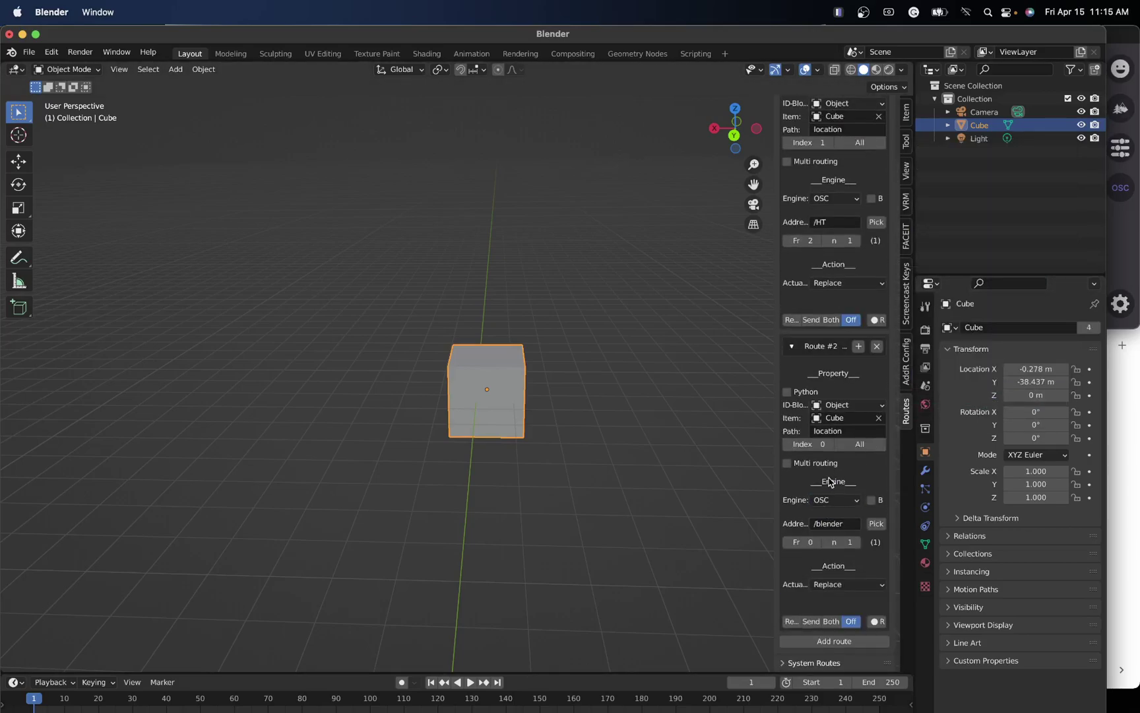
click(828, 523)
text(/HT)
key(Return)
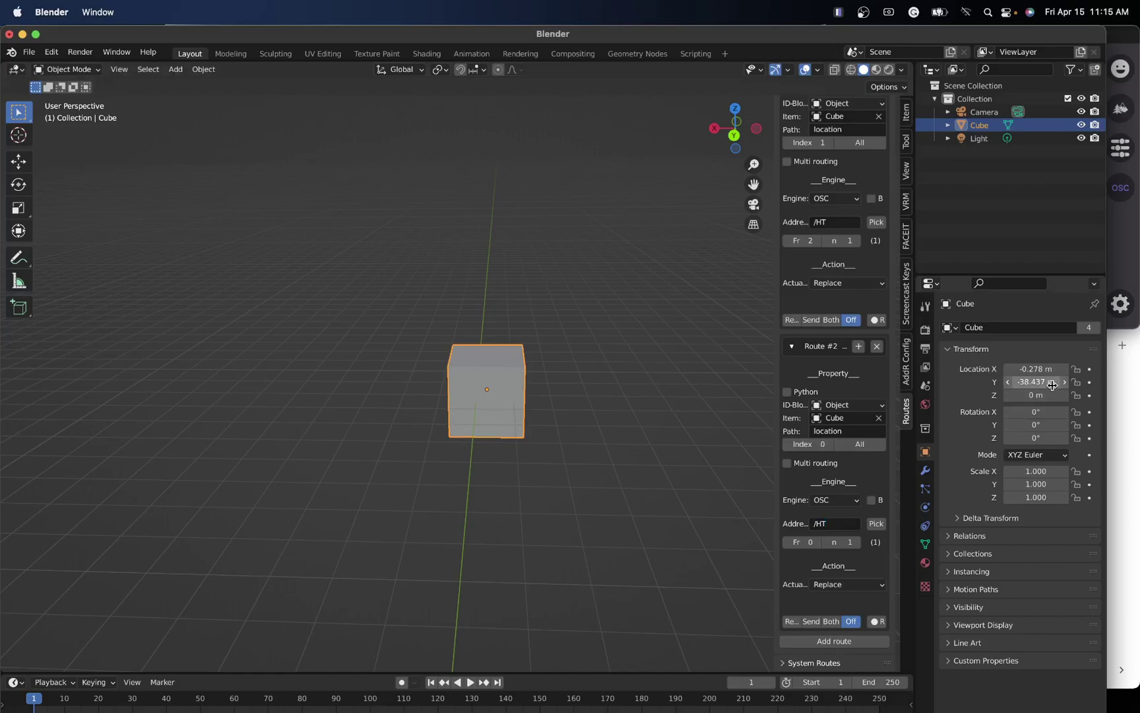
click(829, 444)
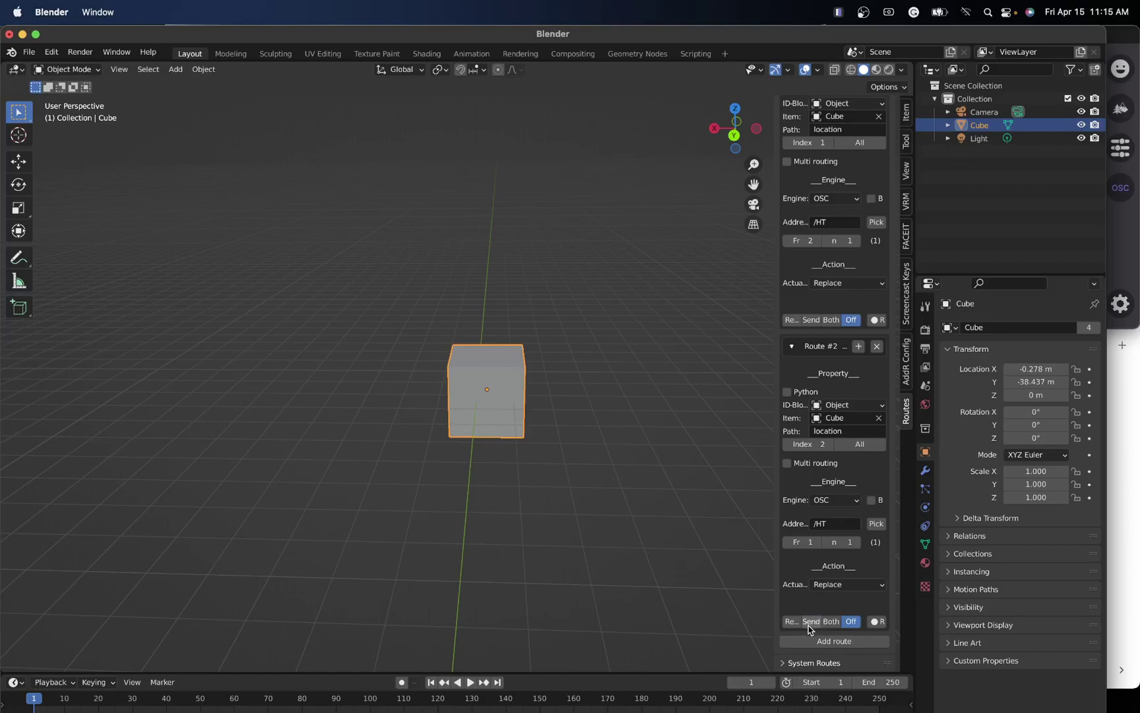
- Switch to Hallway Tile, enable OSC streaming again and return to Blender
click(1116, 258)
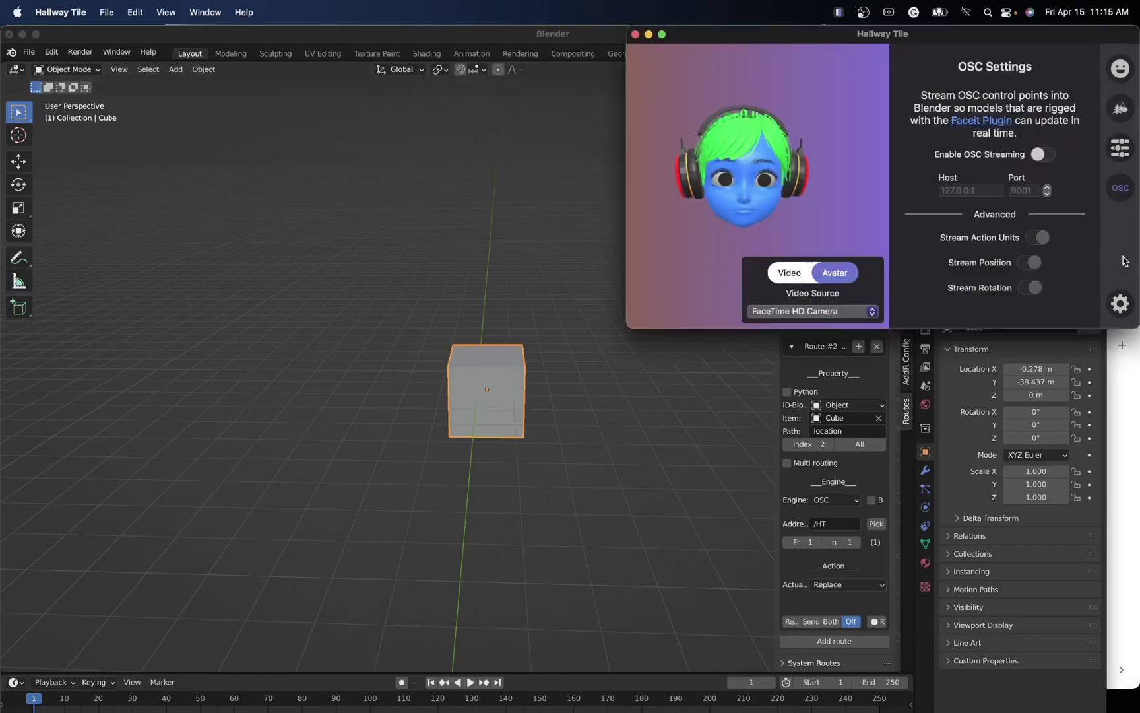
click(1040, 154)
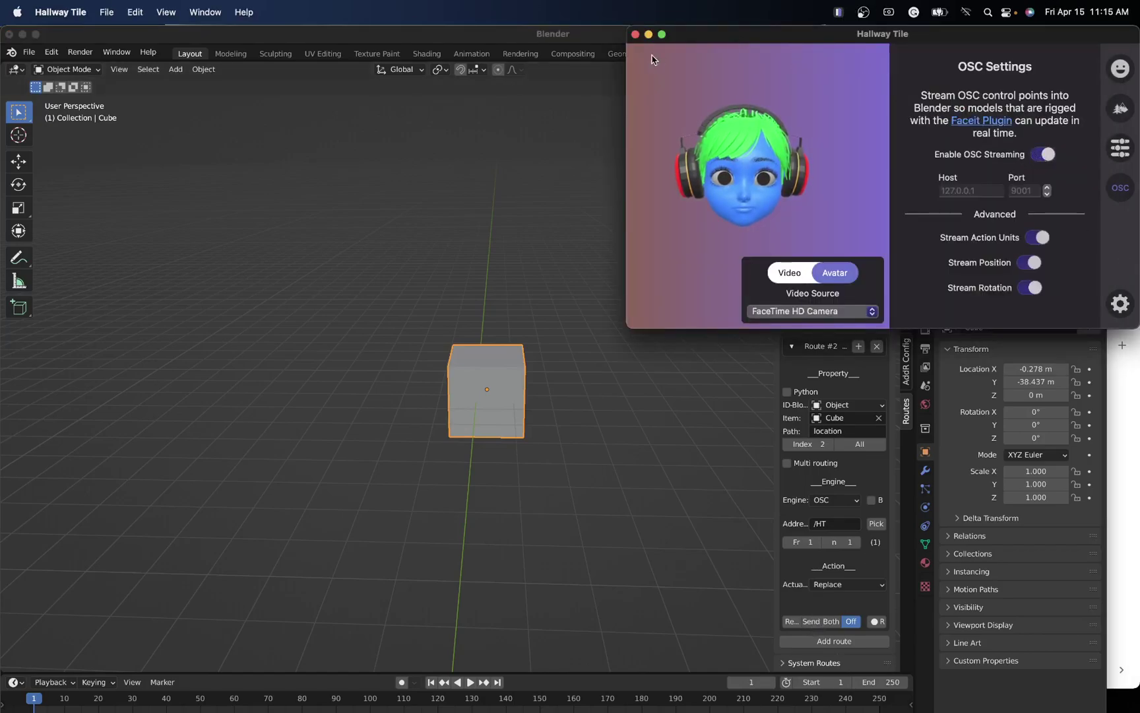
click(599, 40)
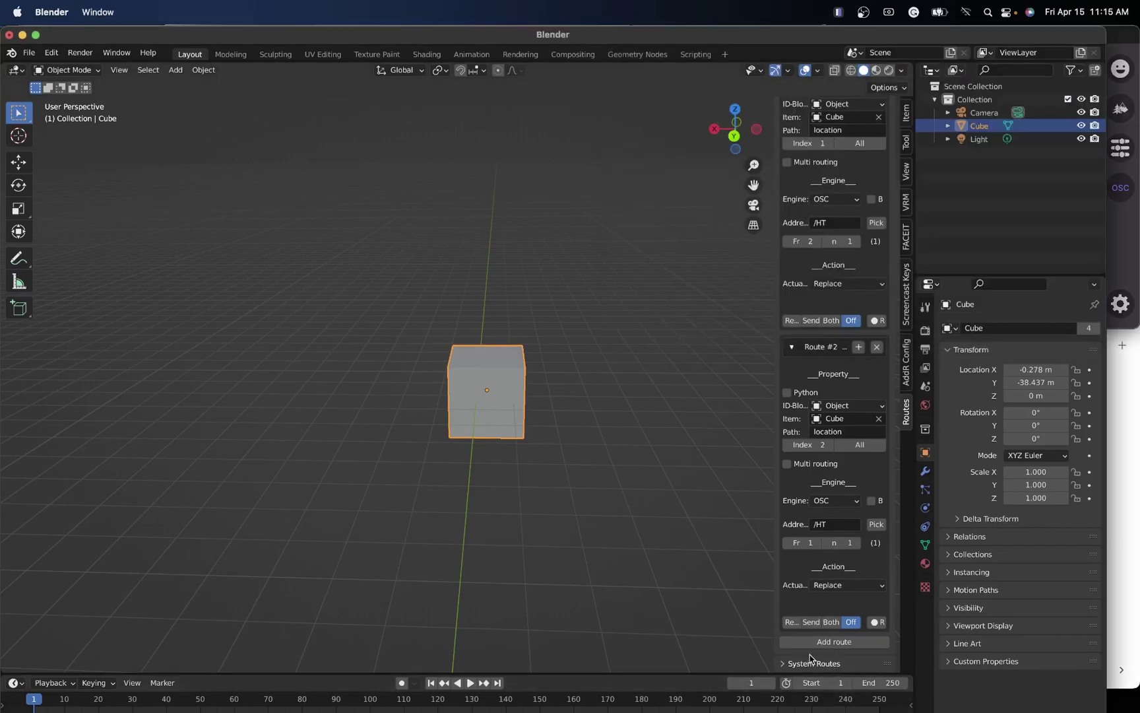
- Set the cube's Z location route to Receive, check the Hallway Tile avatar, and set the Y and X routes to Receive too
click(791, 622)
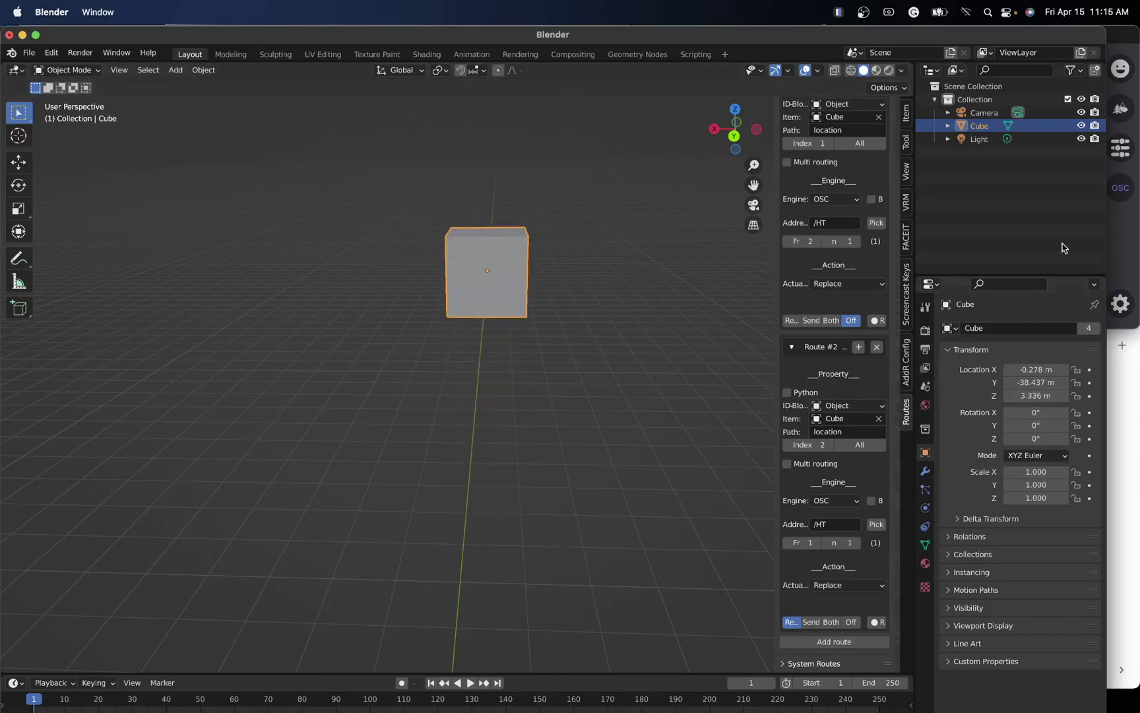
click(1122, 240)
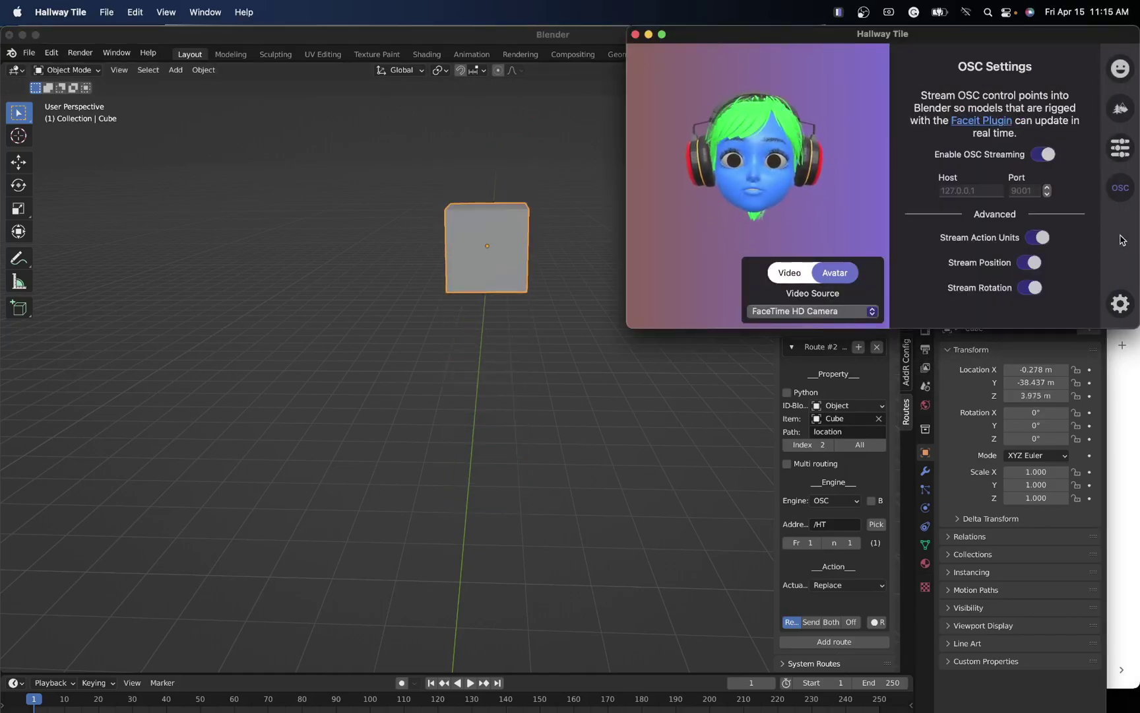
click(665, 415)
click(790, 320)
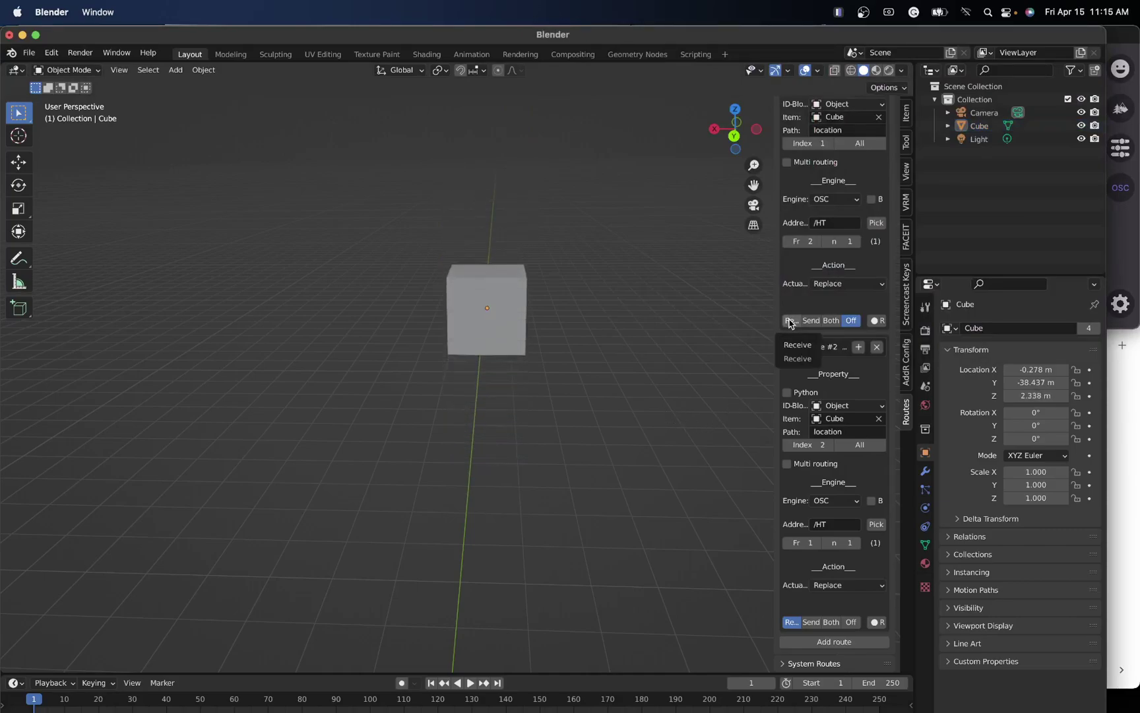
scroll(793, 239, up, 5)
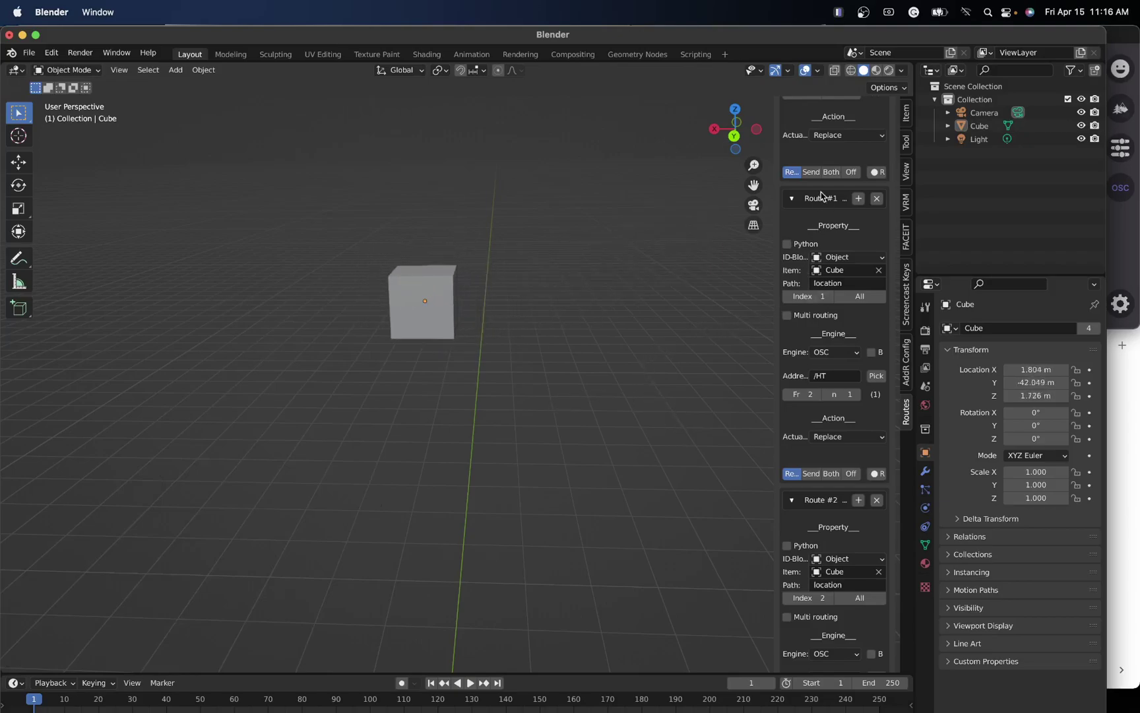
- Turn off the cube's X, Y and Z location routes and look at the cube up close
click(848, 173)
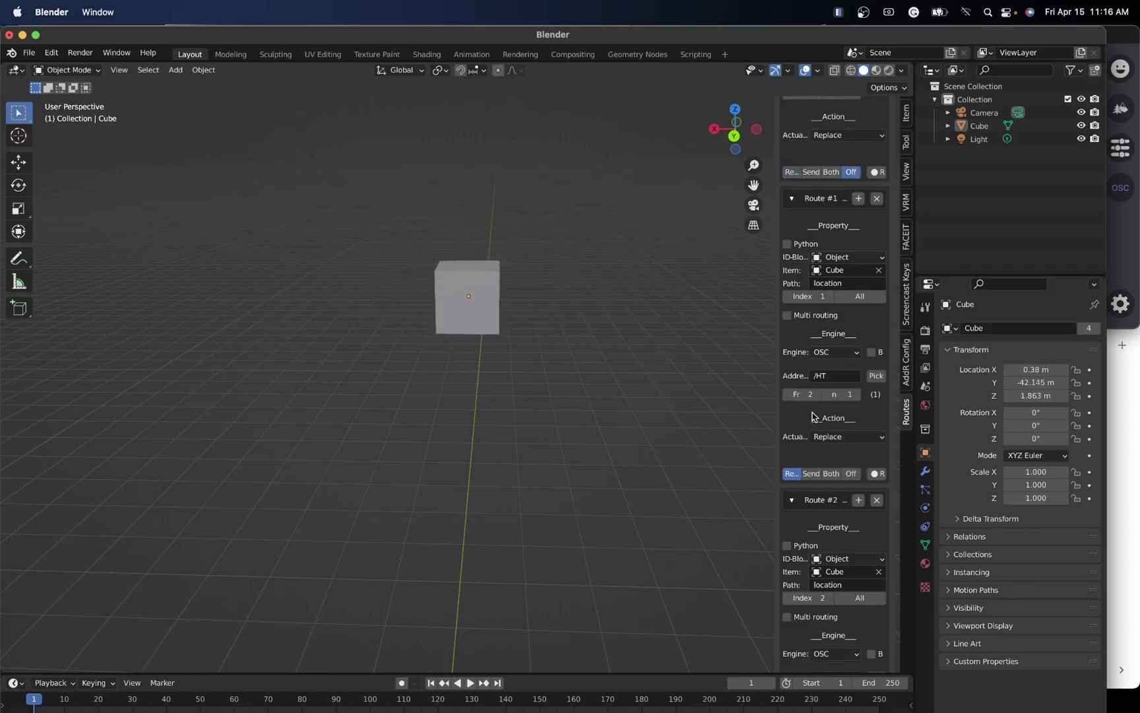
click(852, 474)
scroll(853, 477, down, 5)
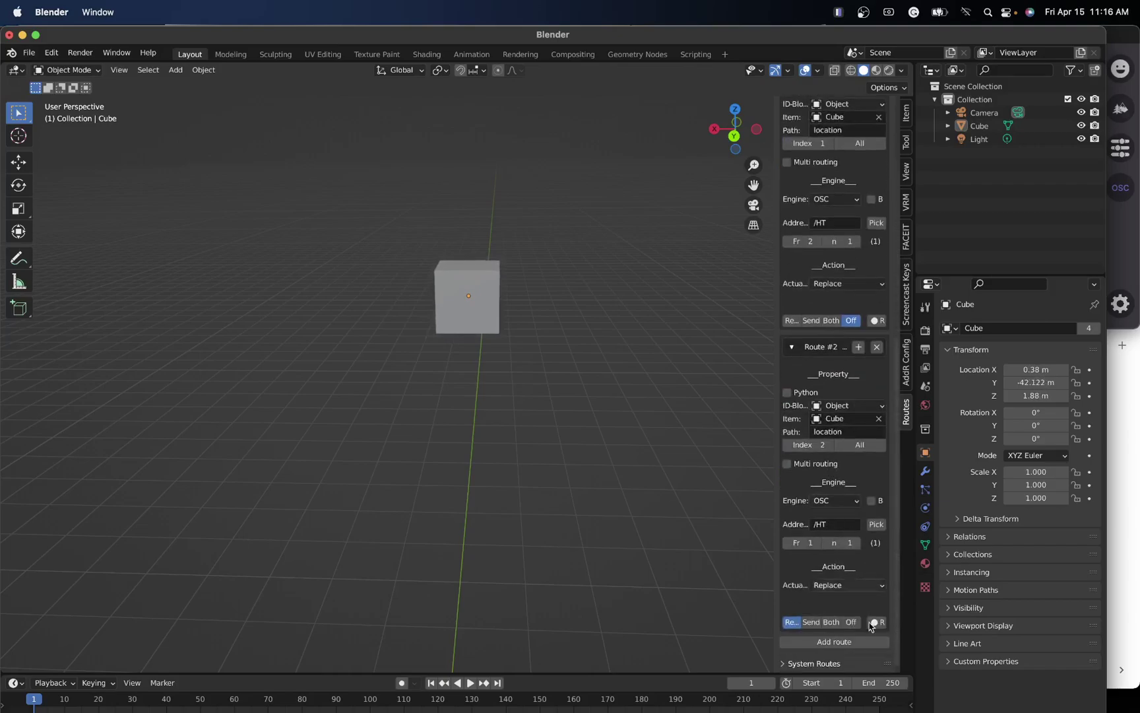
click(850, 623)
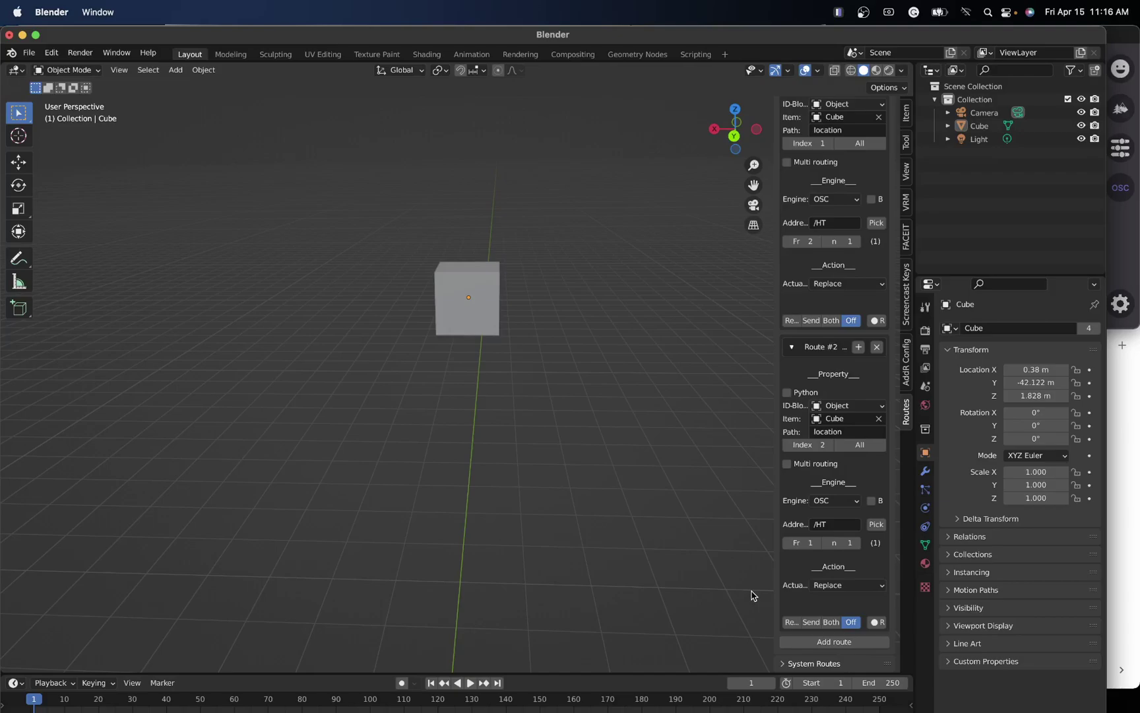
scroll(473, 343, up, 5)
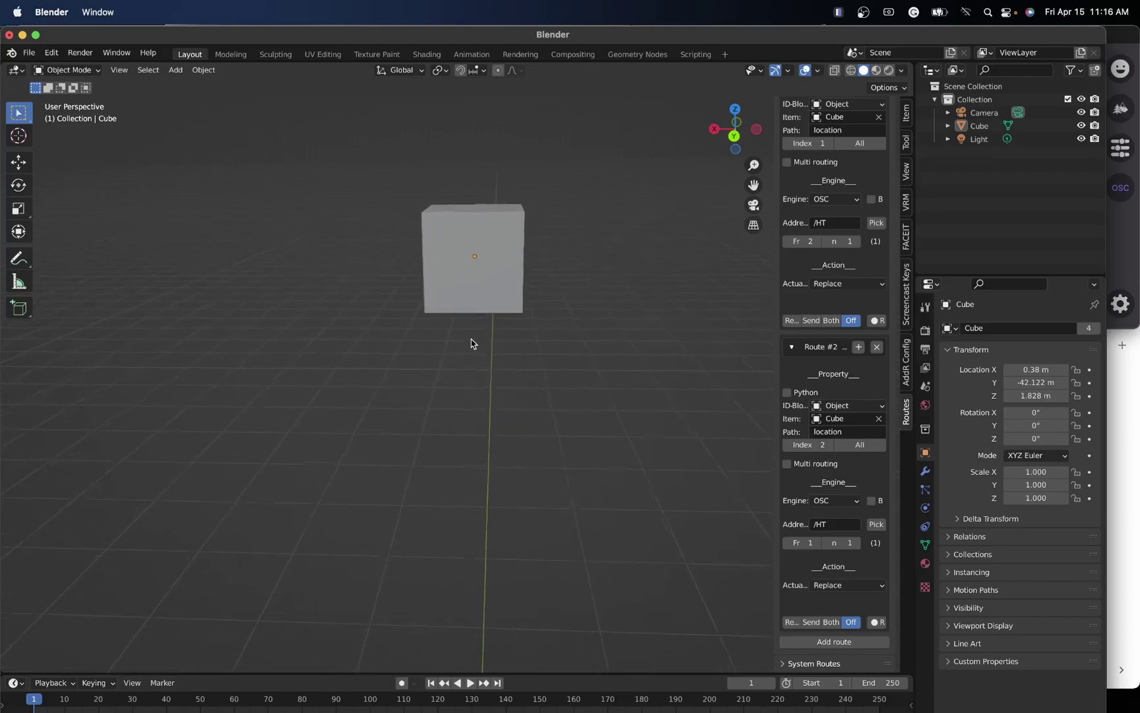
scroll(473, 344, up, 1)
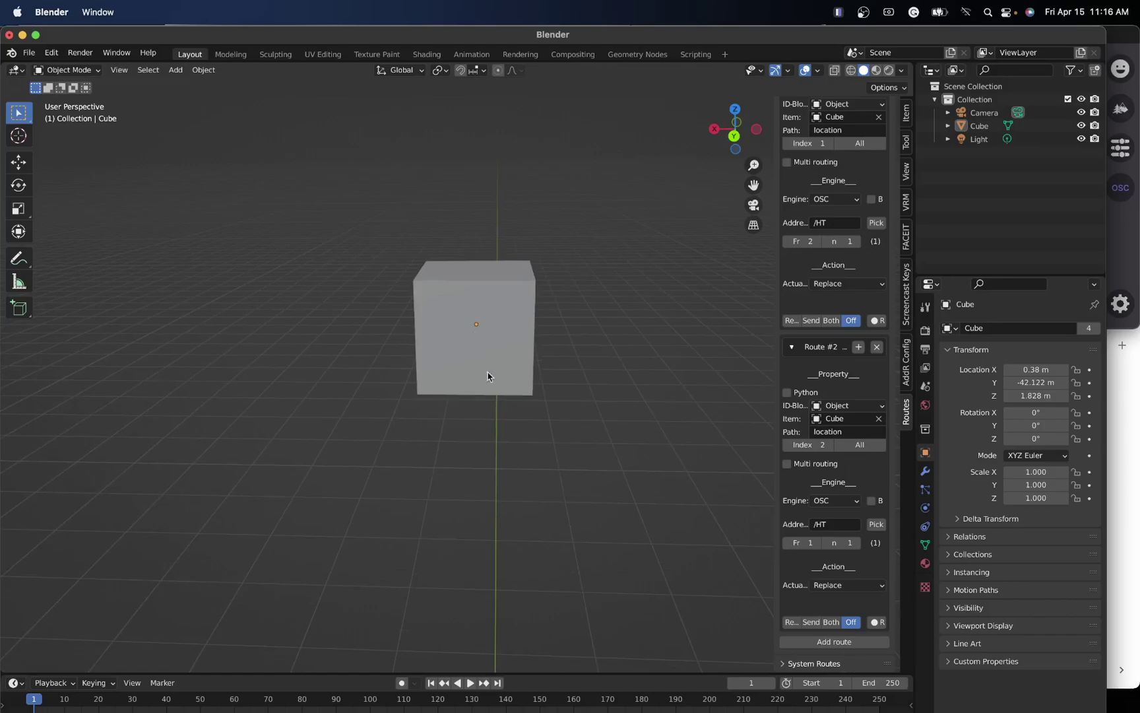
- Select the cube and create a realtime route for its X rotation
scroll(484, 369, up, 3)
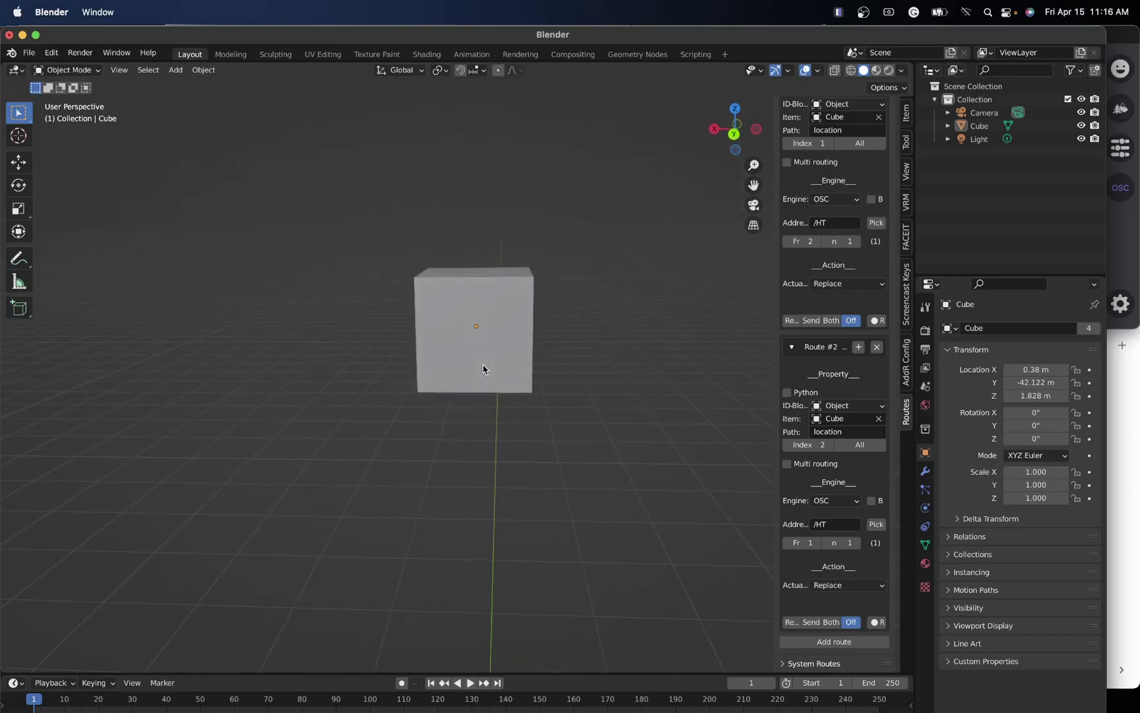
click(508, 286)
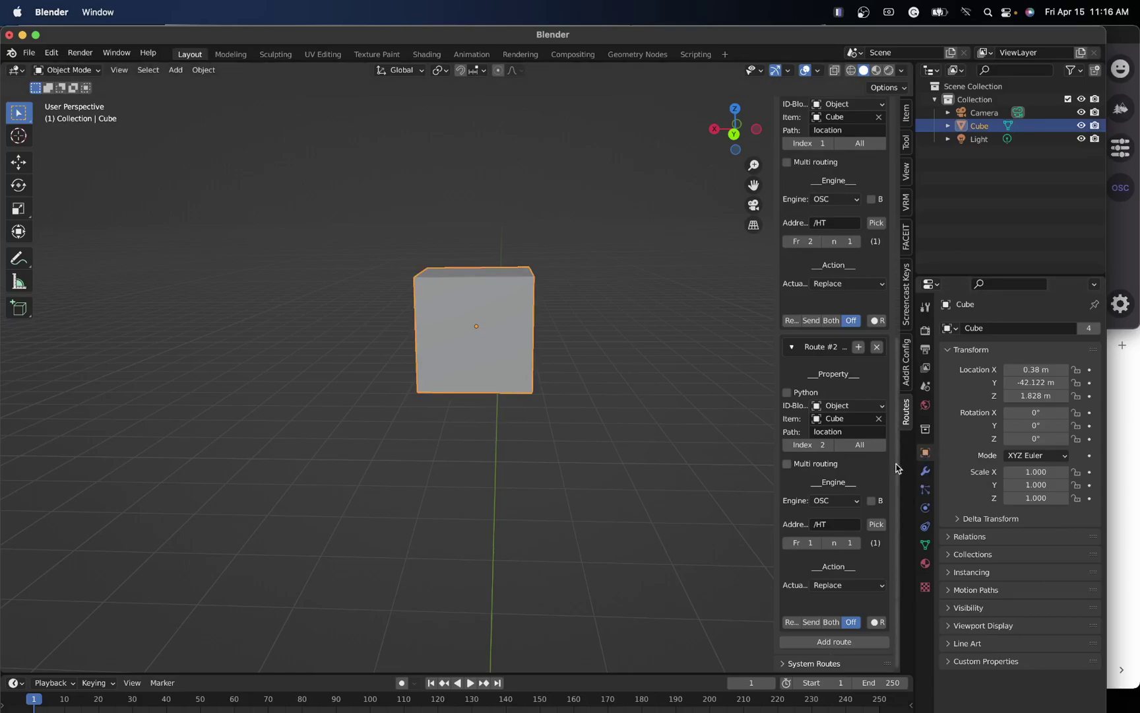
right_click(1036, 416)
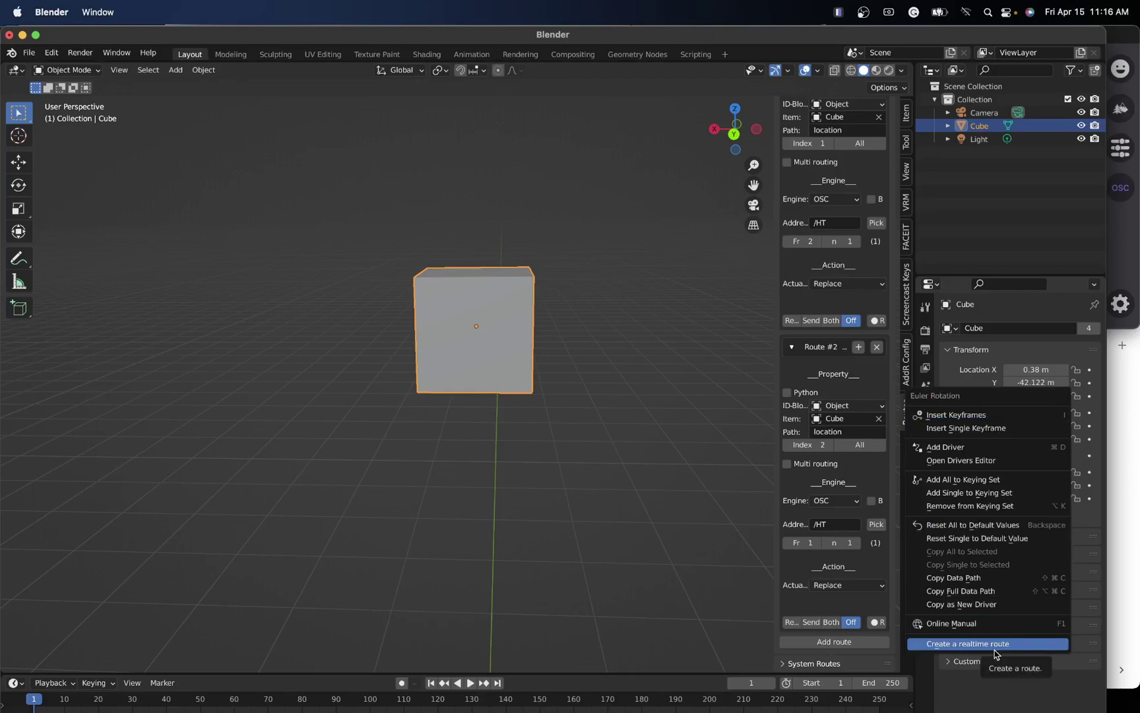
click(967, 645)
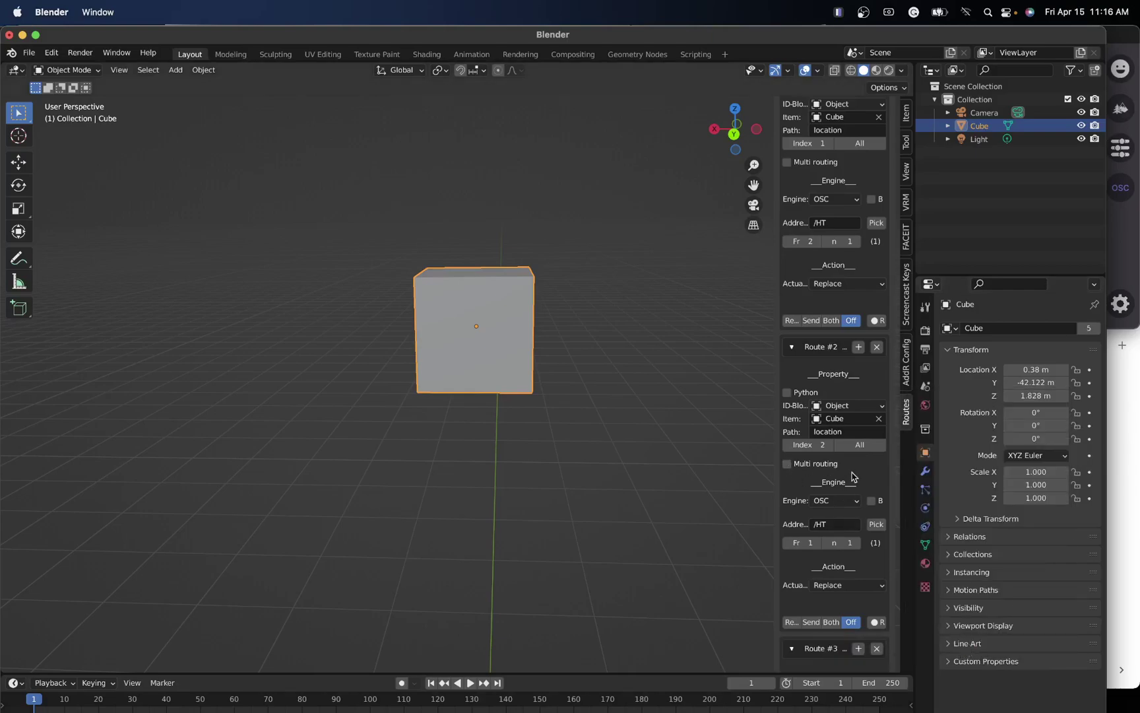
- Check the rotation address in the notes document and set the X rotation route to OSC, address /HR, with Deg <-> Rad off
scroll(852, 476, down, 10)
click(1128, 499)
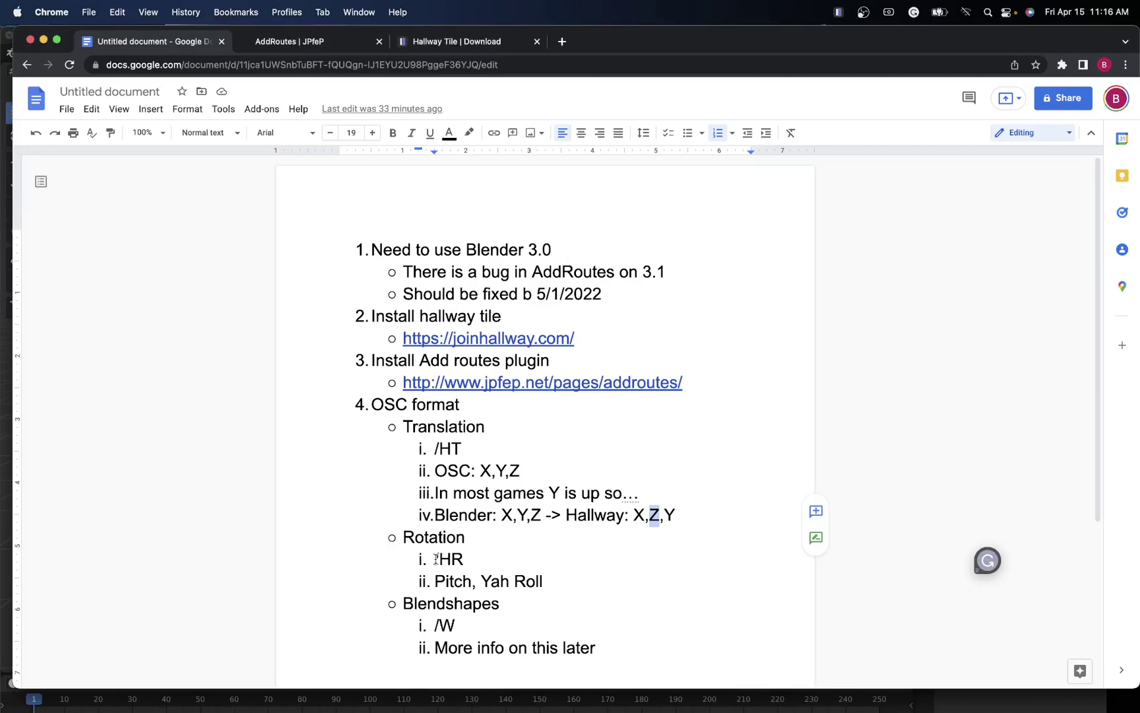
click(43, 40)
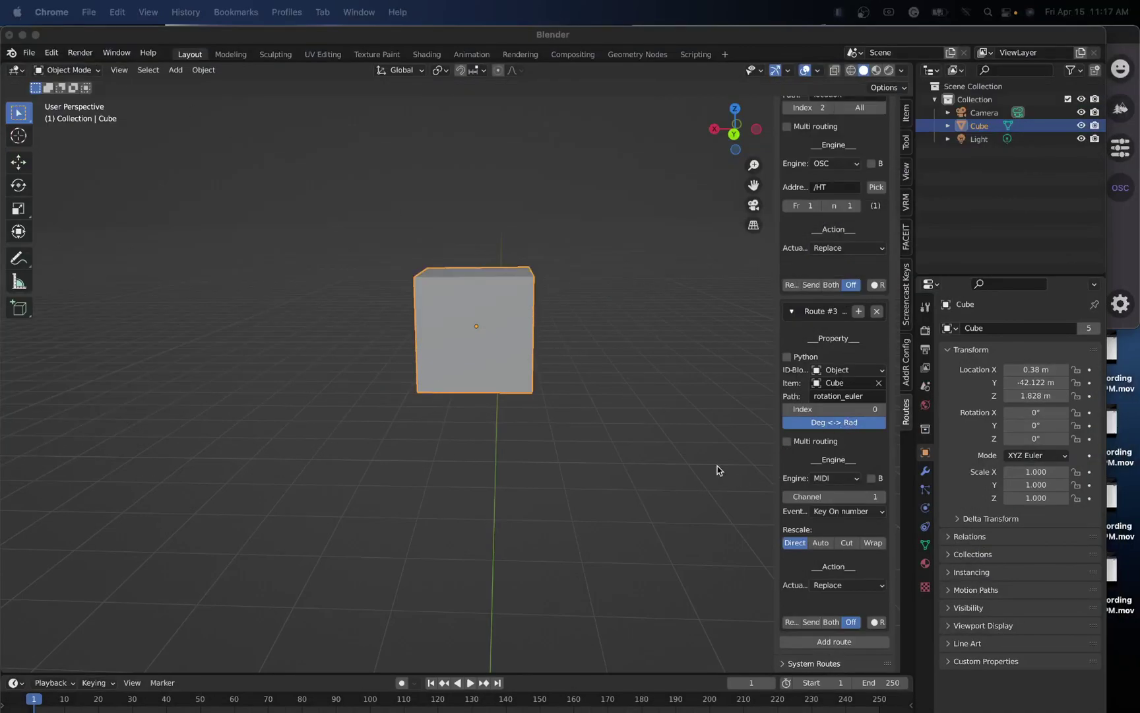
click(851, 427)
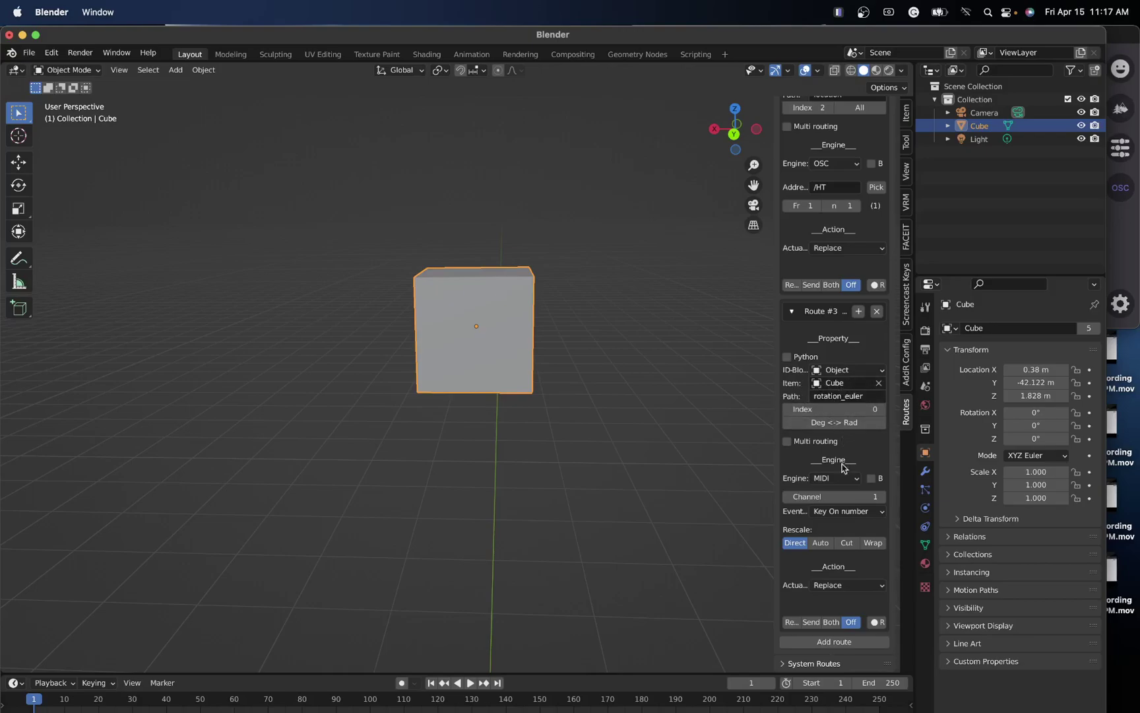
click(836, 477)
click(841, 507)
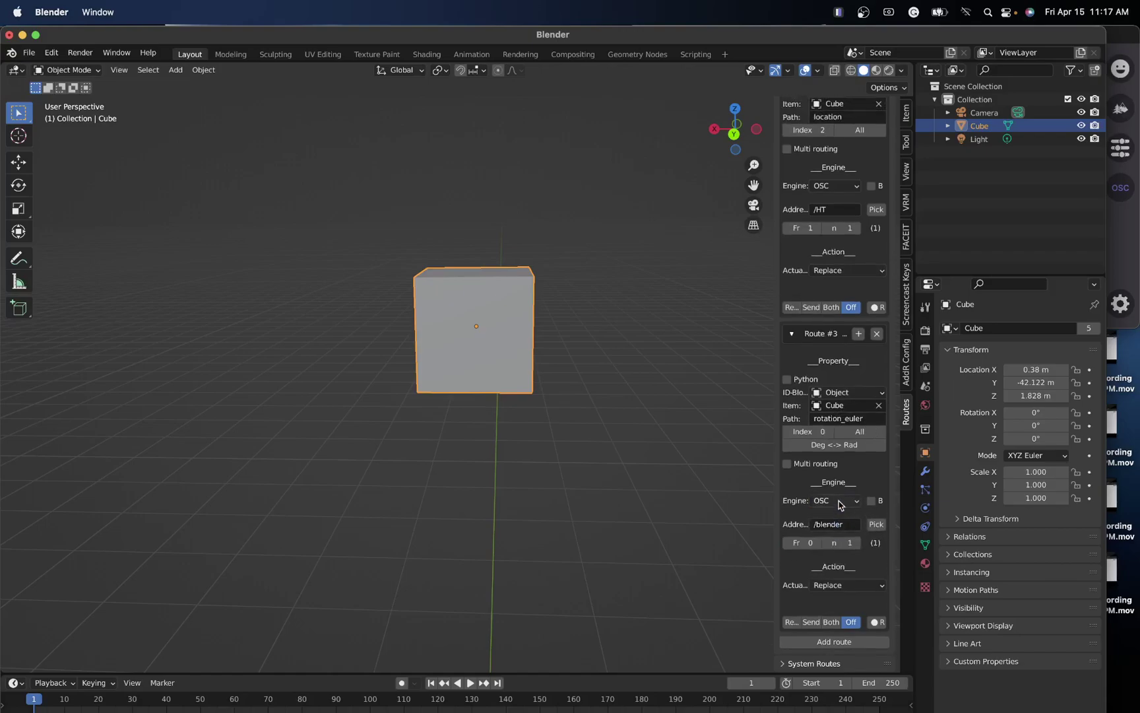
click(841, 524)
text(/HR)
- Set the cube's X rotation route to Receive and compare its motion with the Hallway Tile avatar
click(1130, 44)
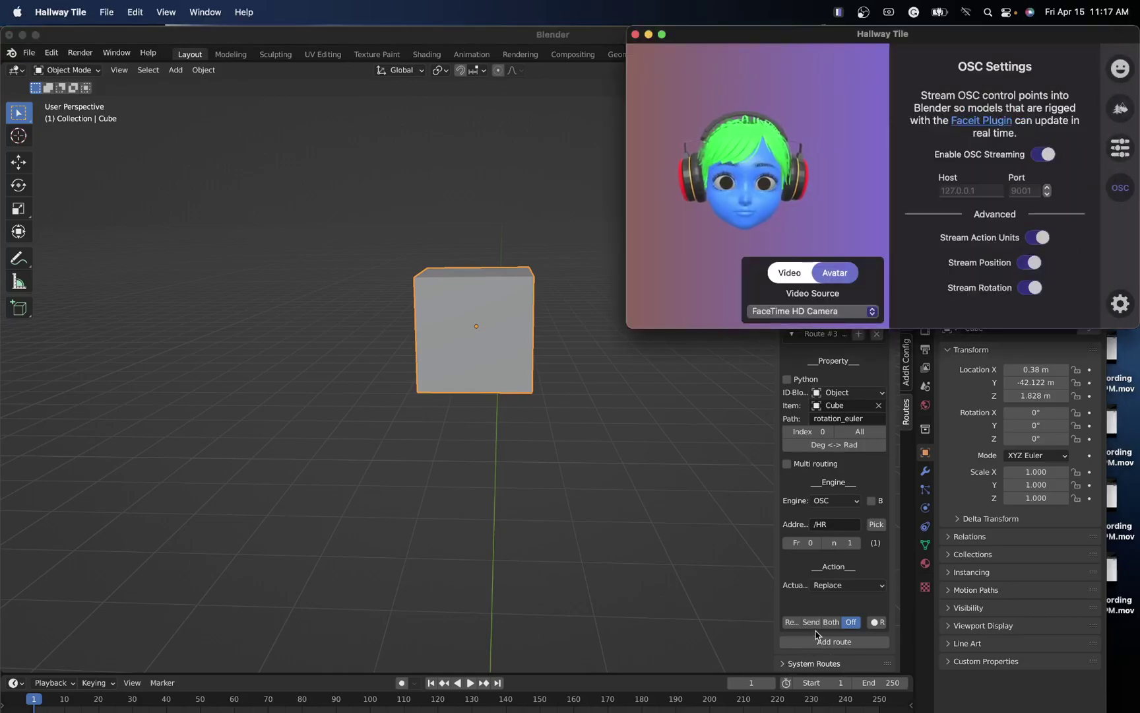
click(795, 620)
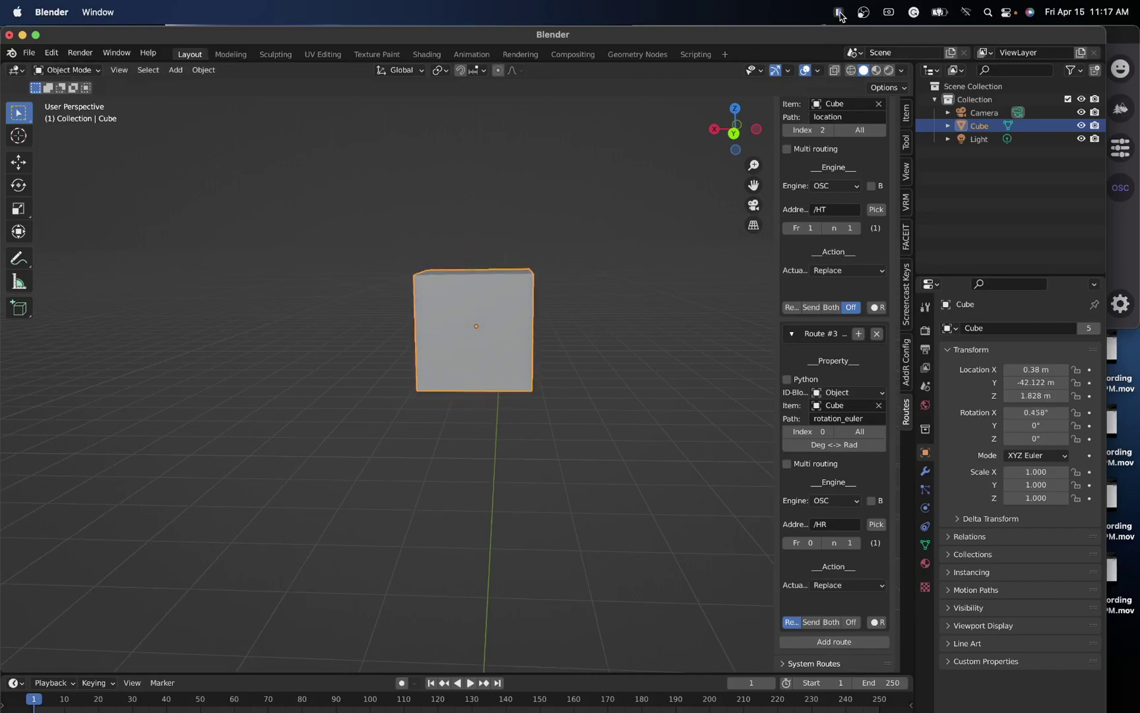
click(840, 13)
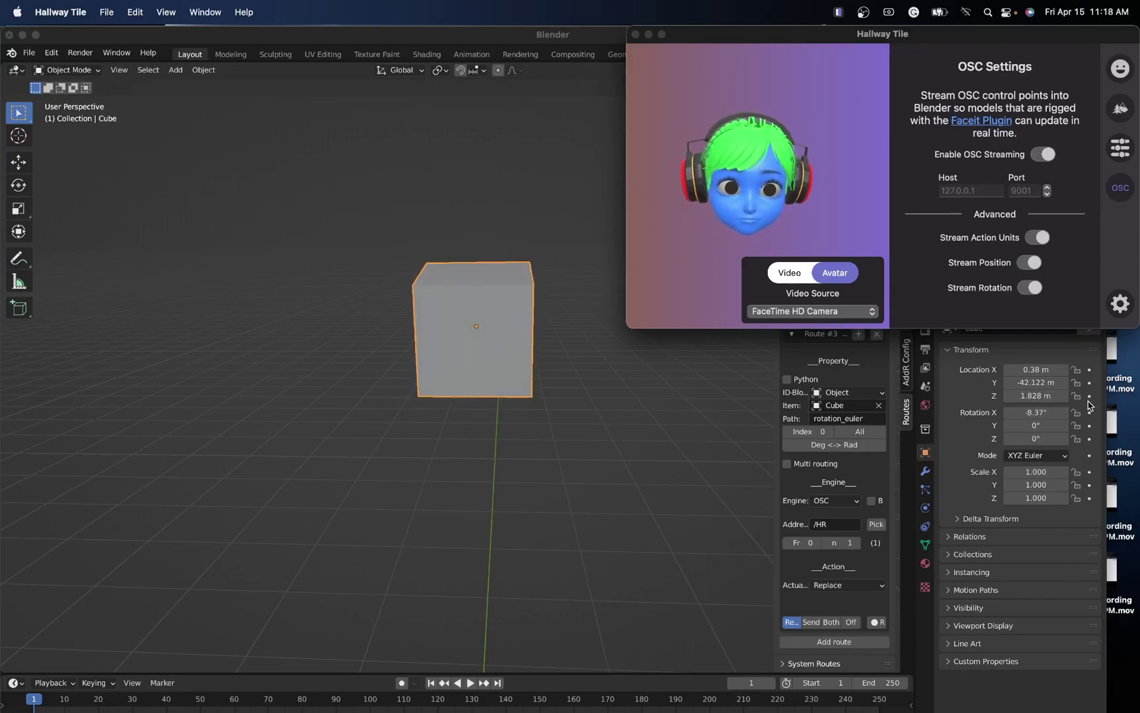
mouse_move(422, 34)
mouse_down()
mouse_move(509, 43)
mouse_move(493, 27)
mouse_move(416, 20)
mouse_up()
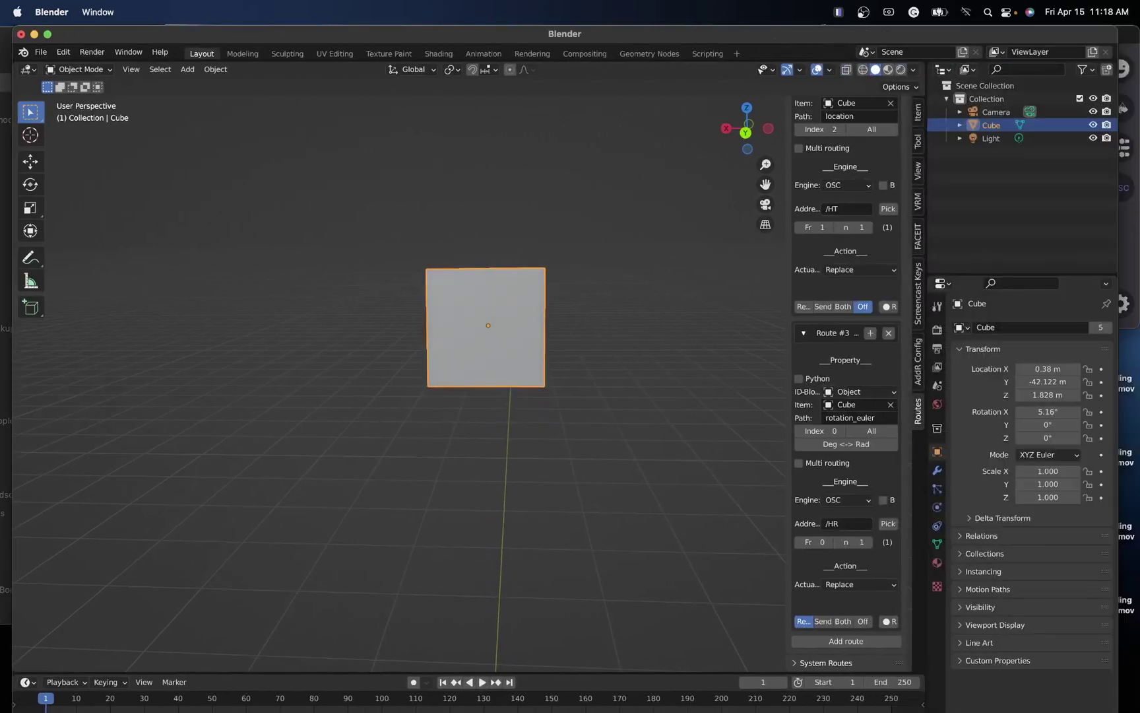
- Check the order of the rotation values in the notes document, return to Blender and turn off the cube's X rotation route
key(super+Tab)
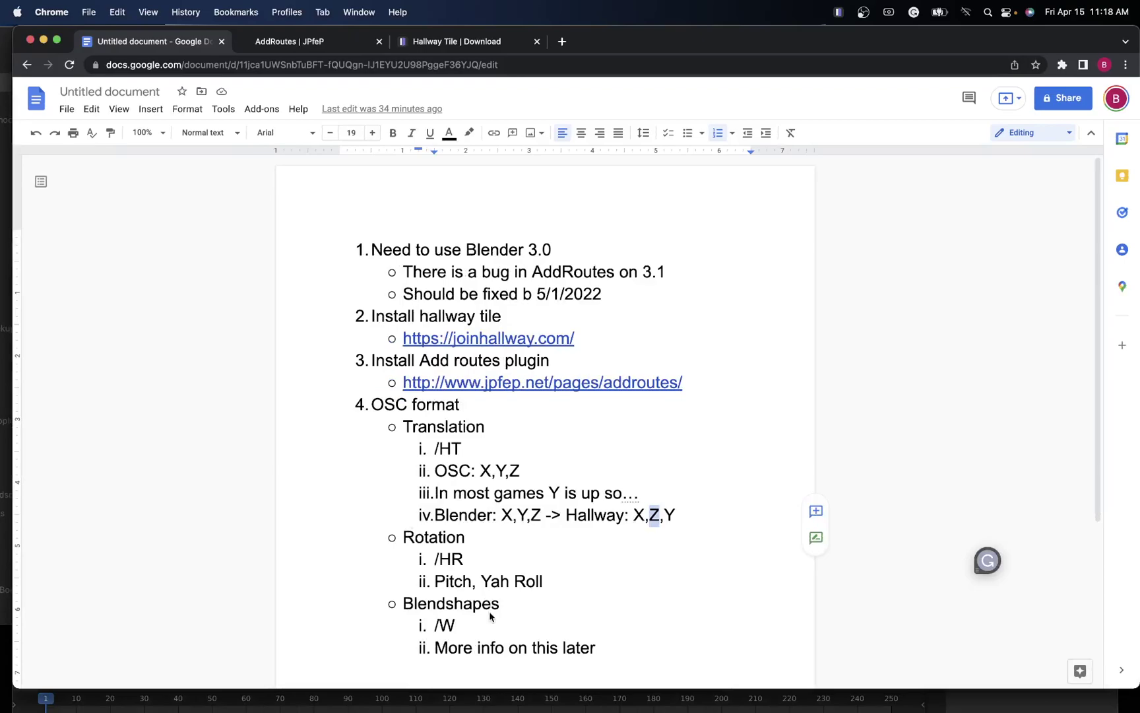
double_click(460, 582)
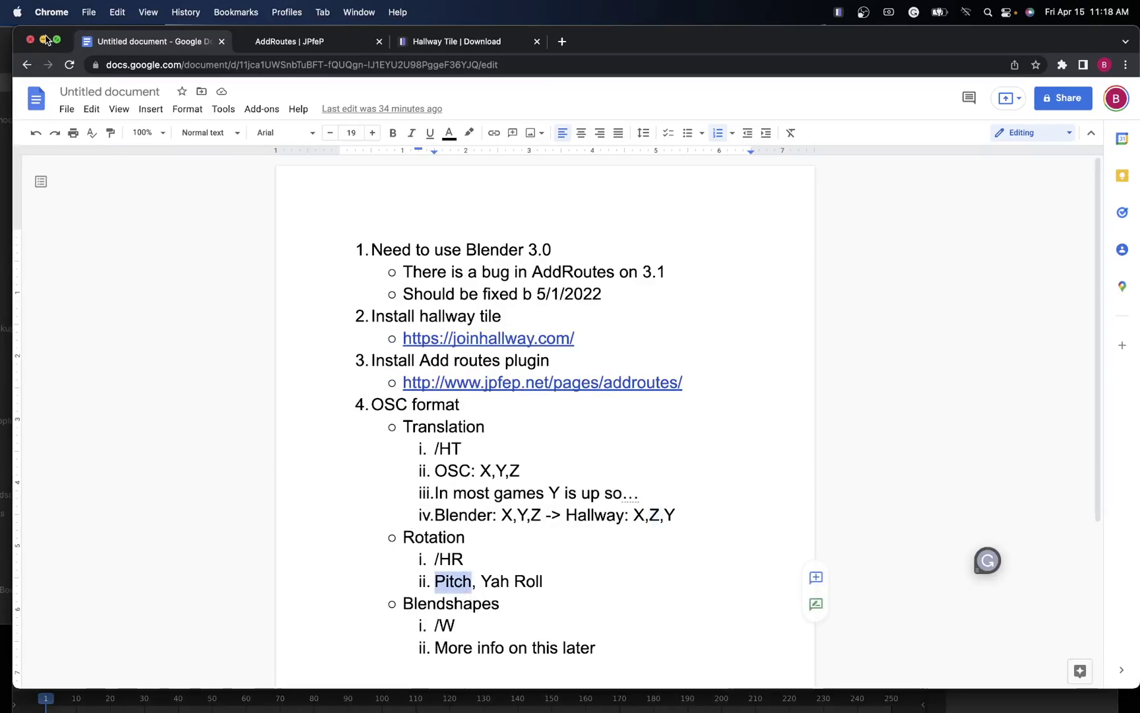
click(7, 43)
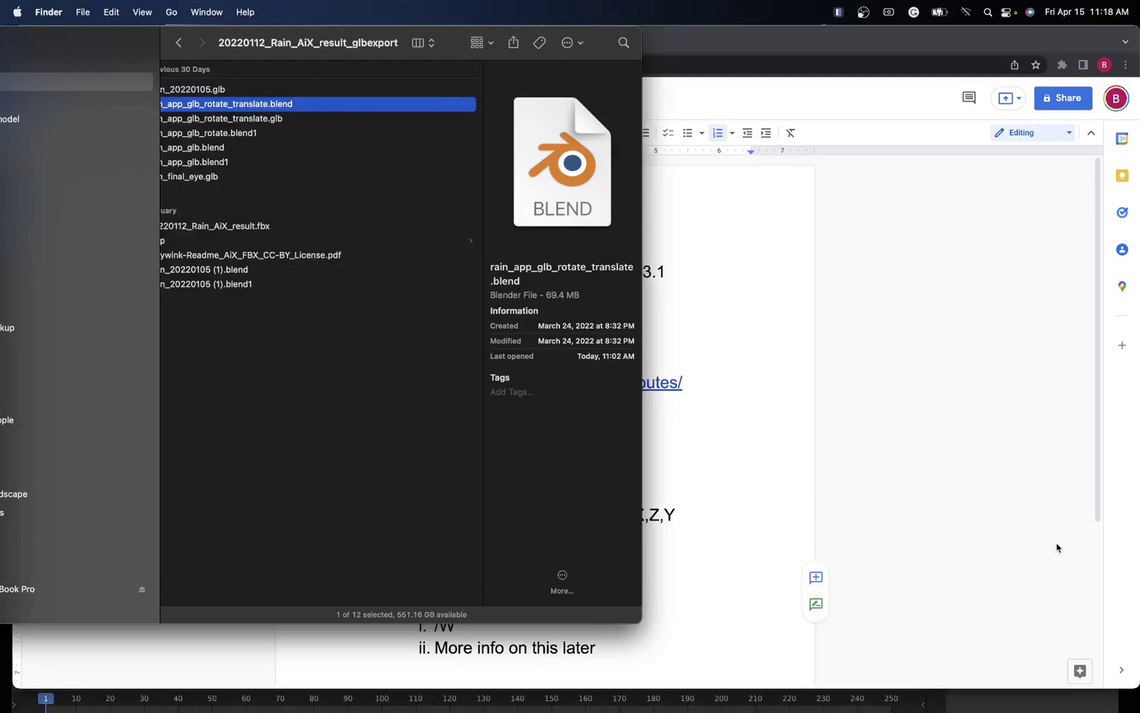
key(super+Tab)
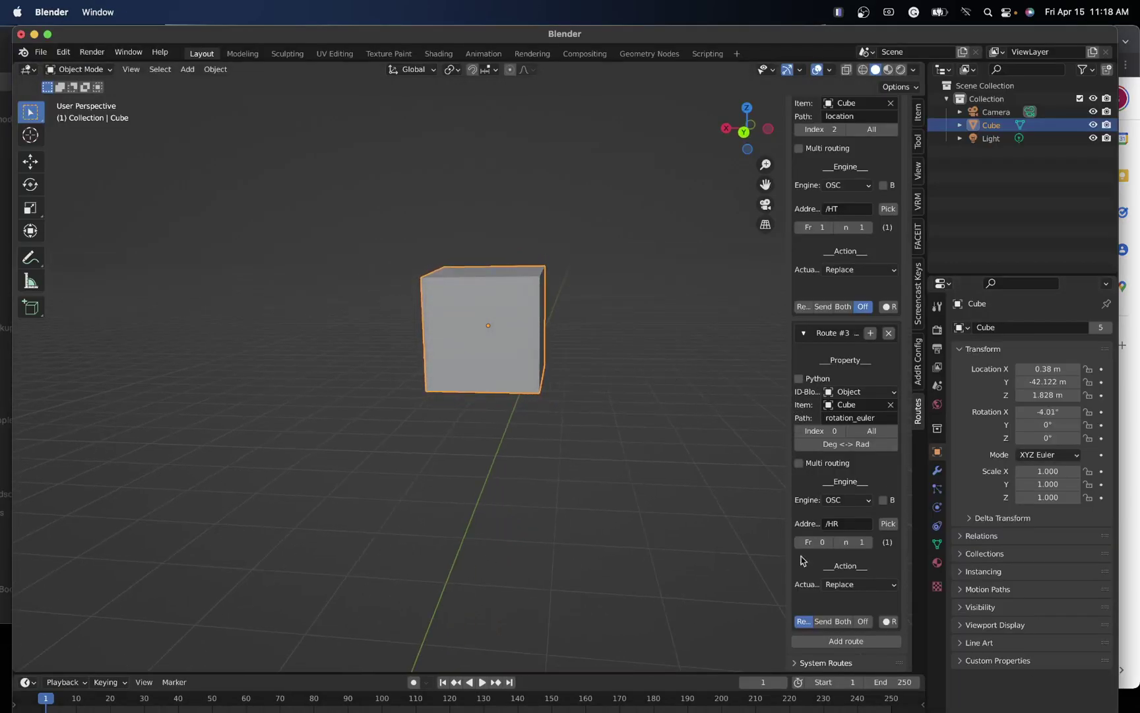
click(862, 625)
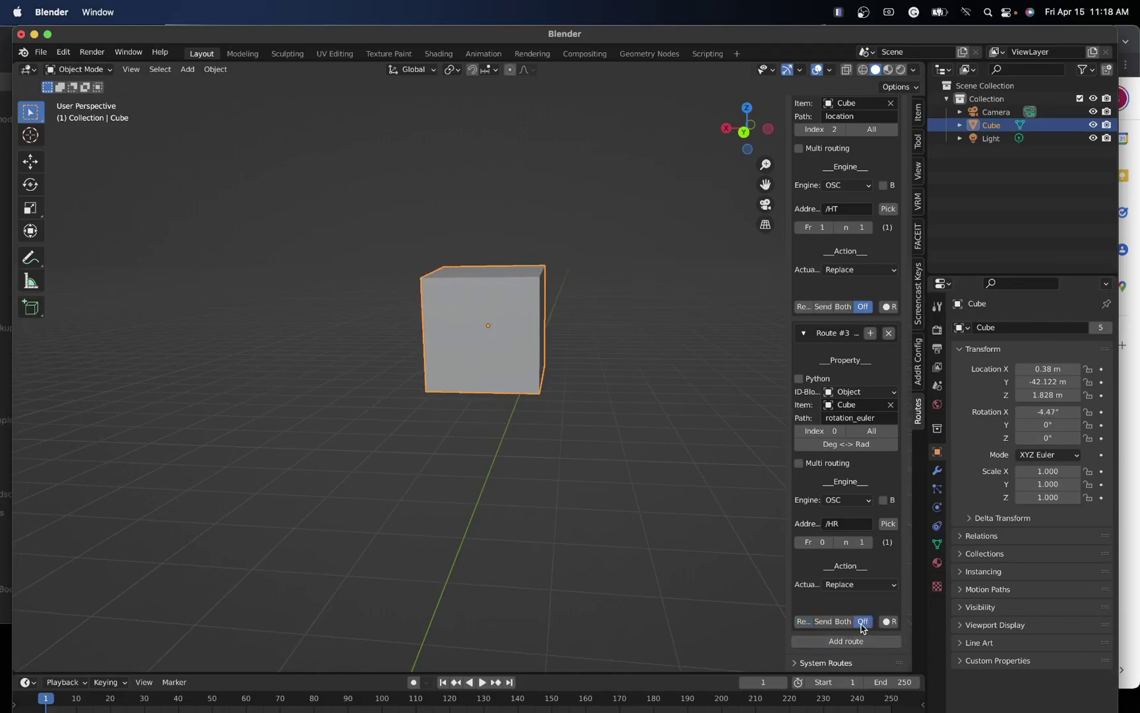
- Create a realtime route for the cube's Y rotation with the OSC engine, address /HR, index 1 and From rank 1
right_click(1043, 426)
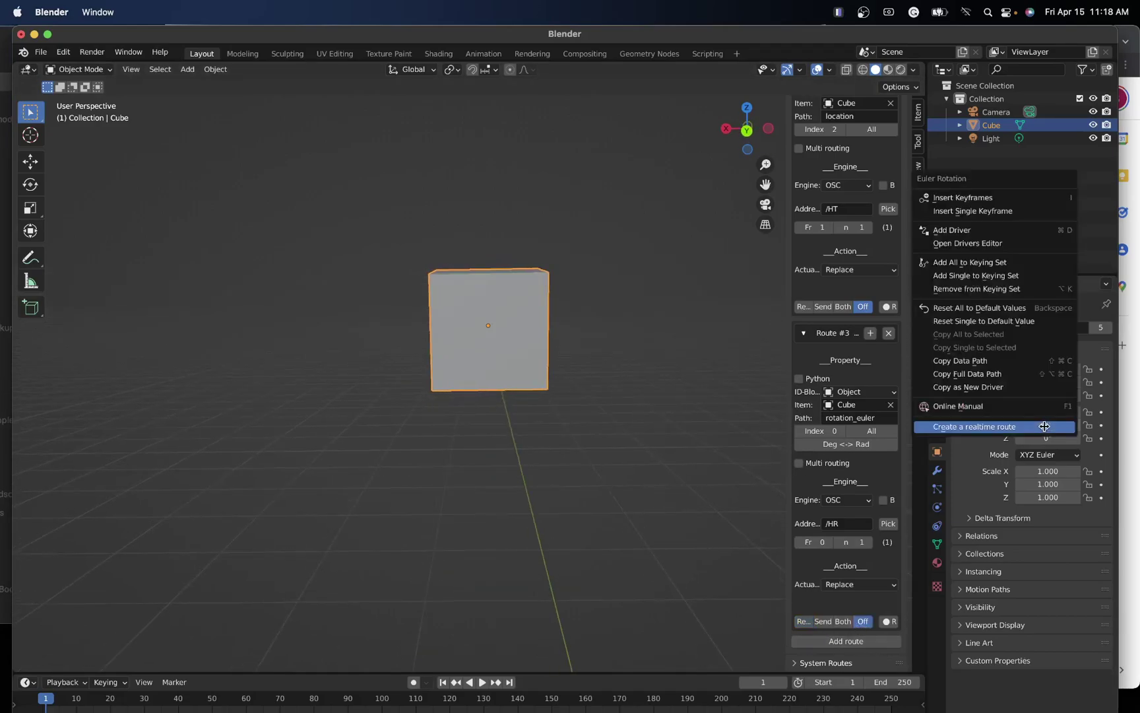
click(1002, 429)
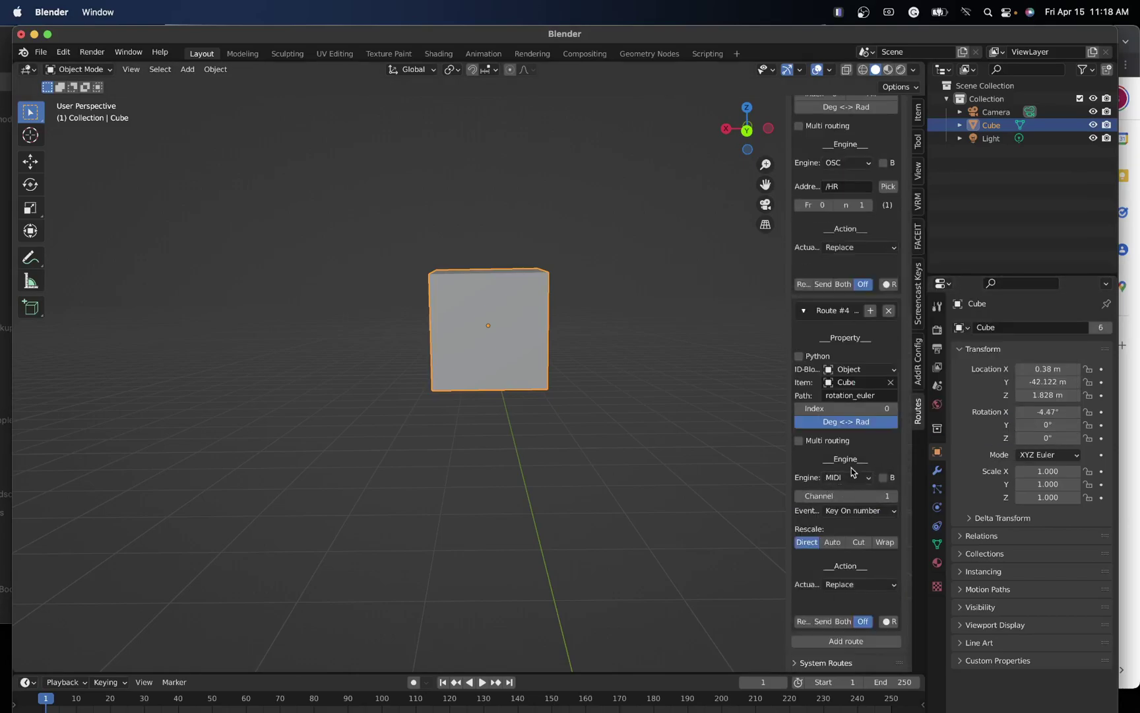
click(847, 477)
click(842, 507)
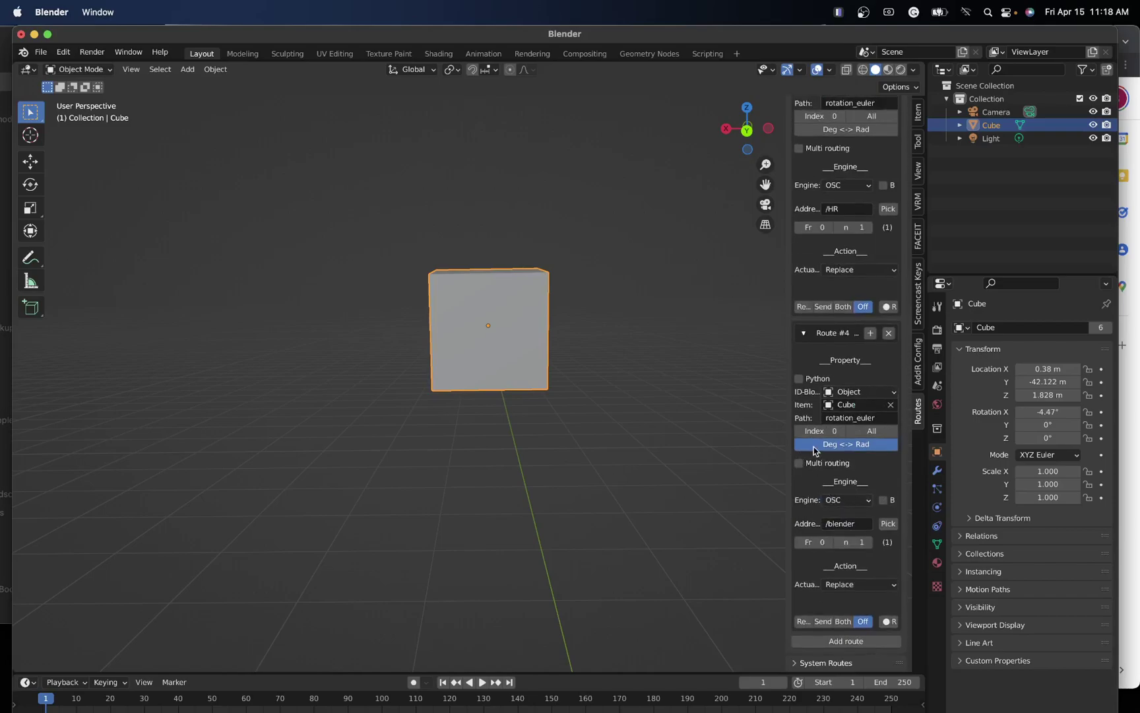
click(843, 431)
click(861, 524)
key(BackSpace)
click(824, 549)
- Set the Y rotation route to Receive, turn off its Deg <-> Rad conversion and compare the cube with the Hallway Tile avatar
click(804, 623)
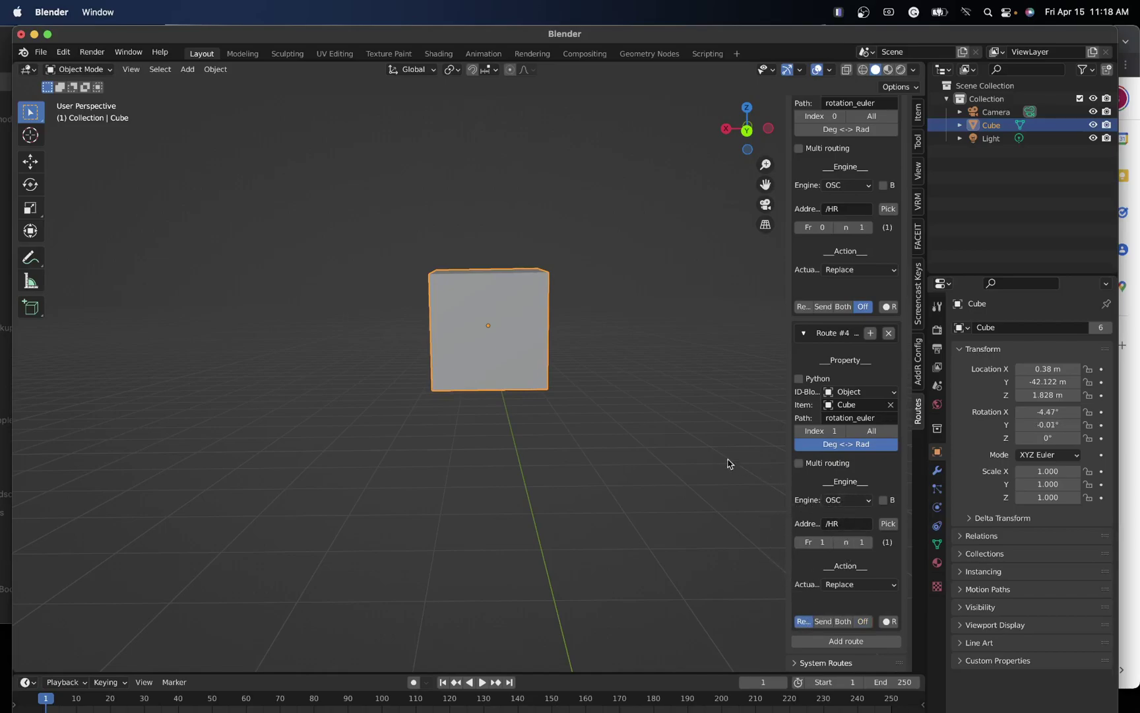
click(851, 447)
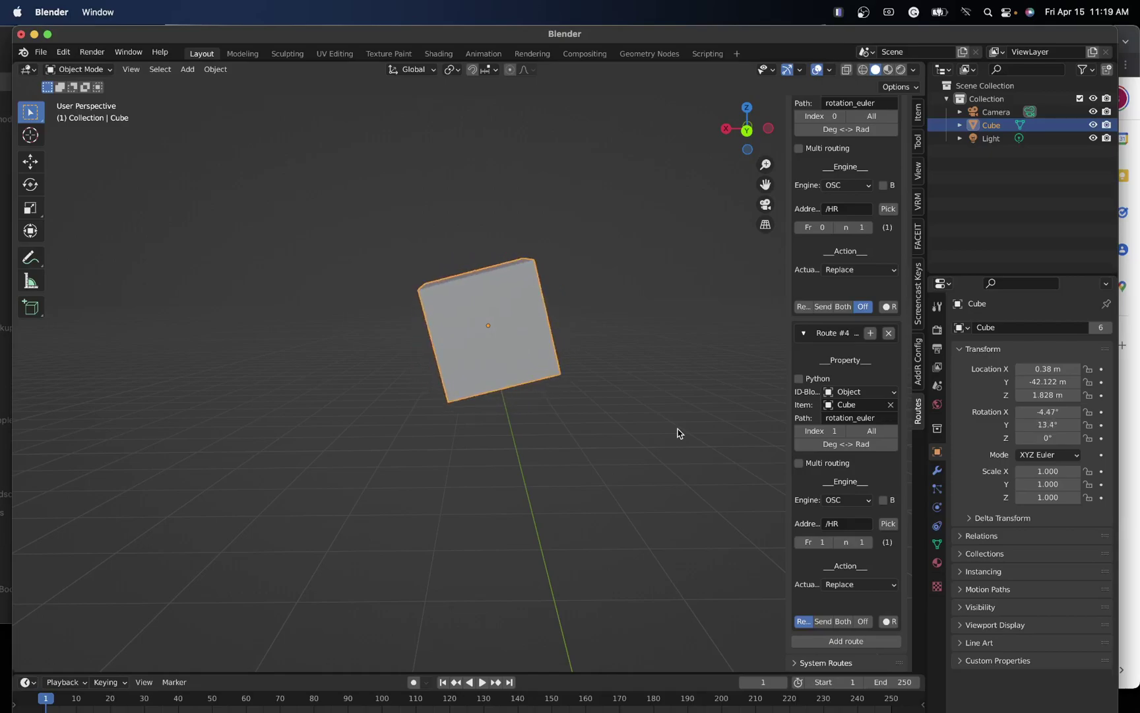
click(843, 15)
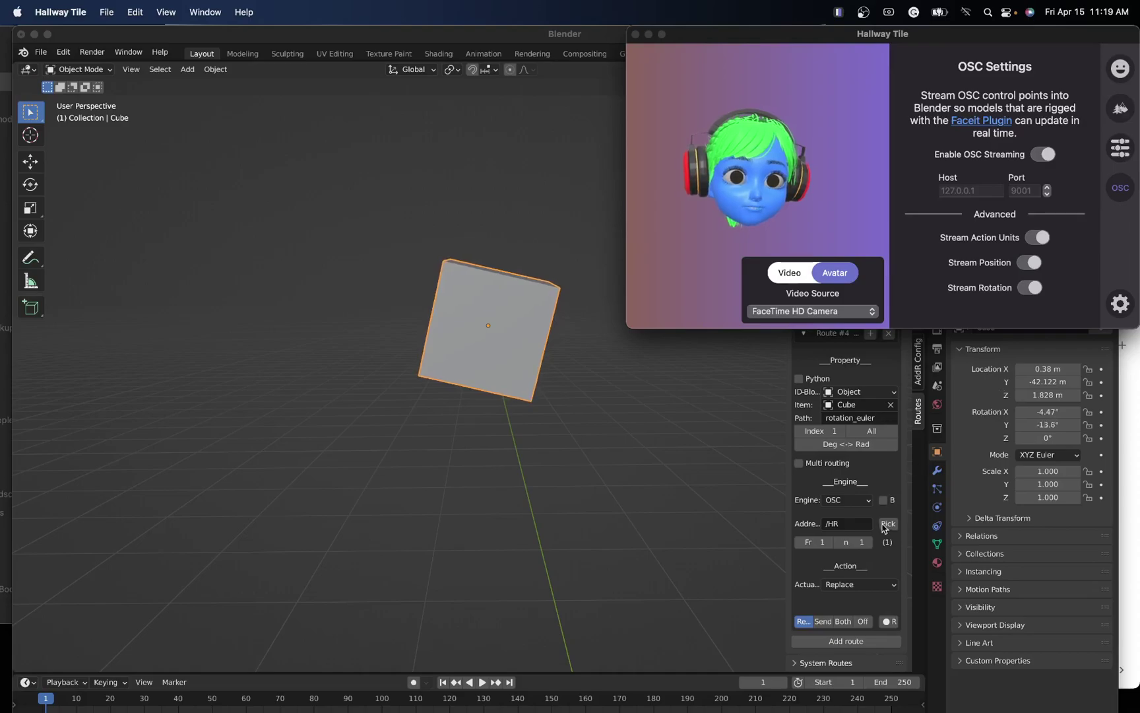
- Set the Y rotation route's From rank to 2, compare the cube with the Hallway Tile avatar again and turn the route off
click(818, 550)
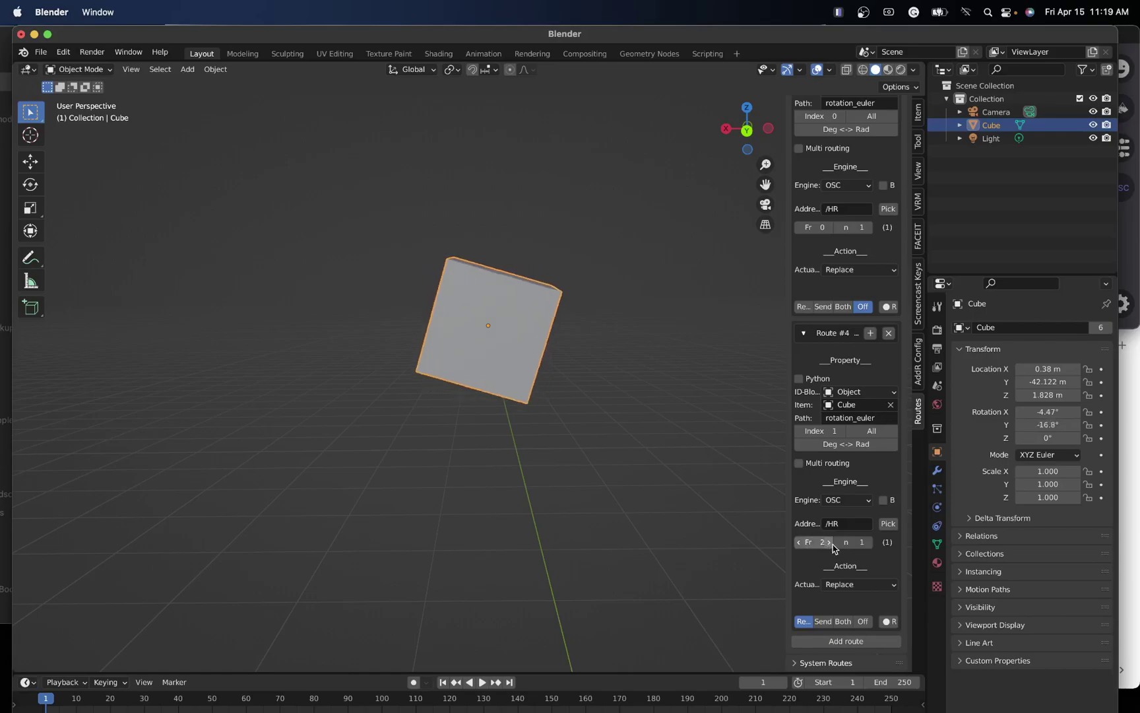
click(839, 13)
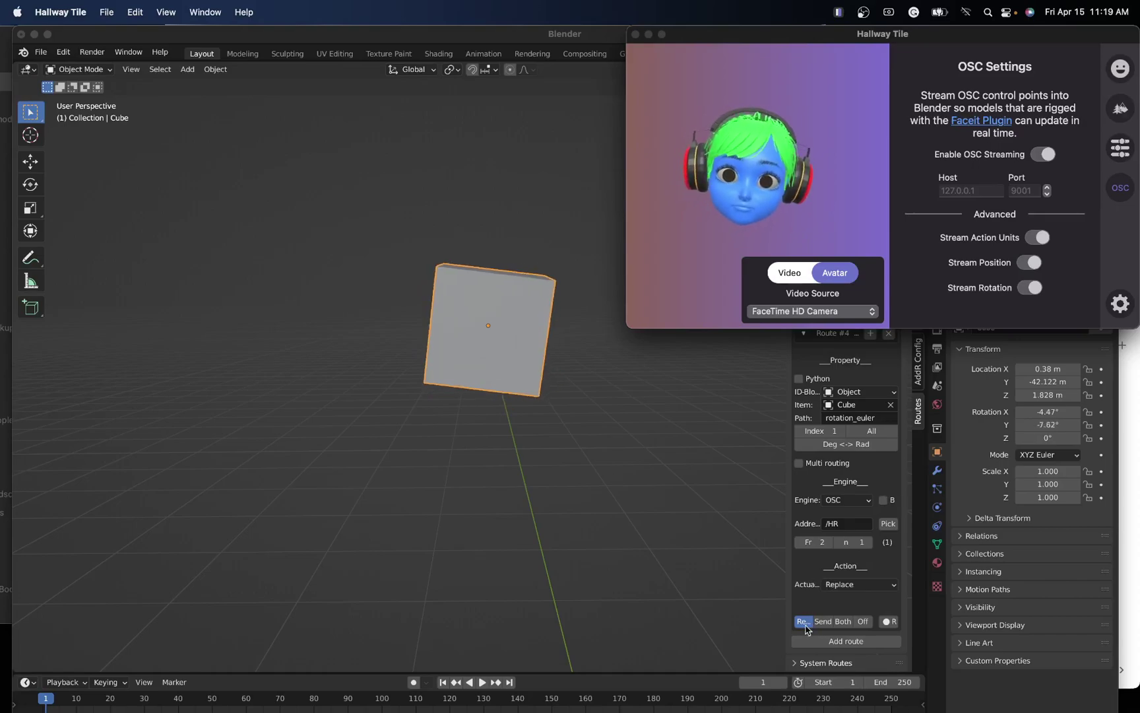
click(861, 623)
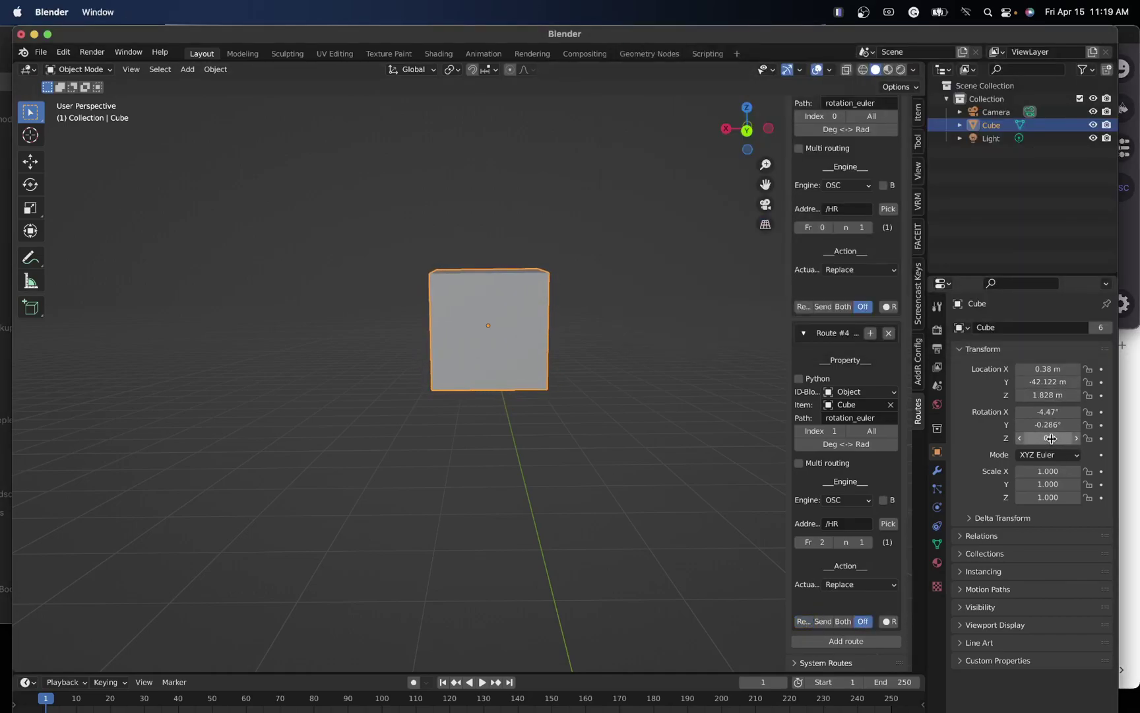
- Create a realtime route for the cube's Z rotation with the OSC engine and address /HR
right_click(1051, 439)
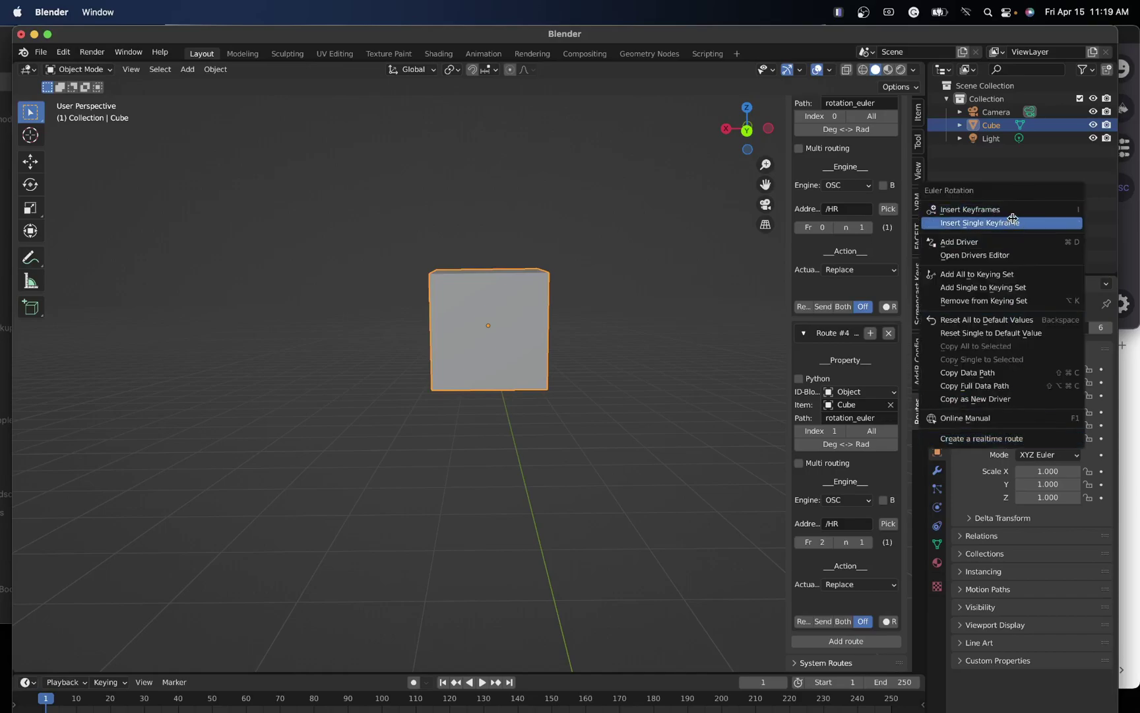
click(1002, 441)
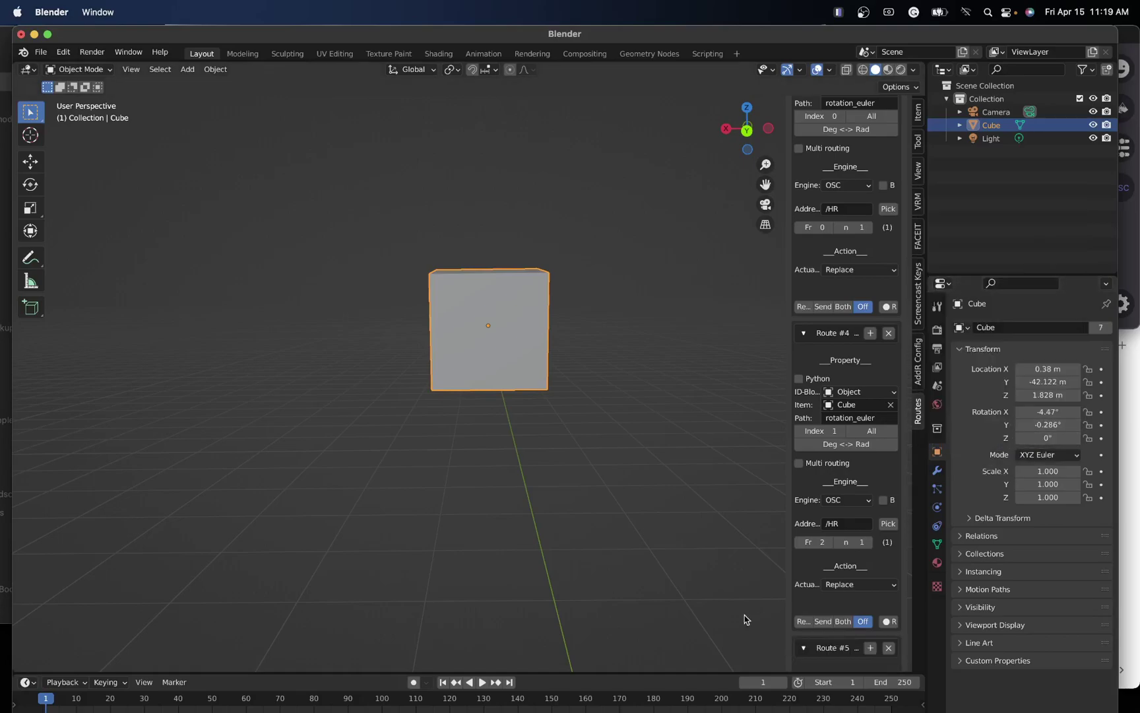
scroll(825, 588, down, 10)
click(852, 475)
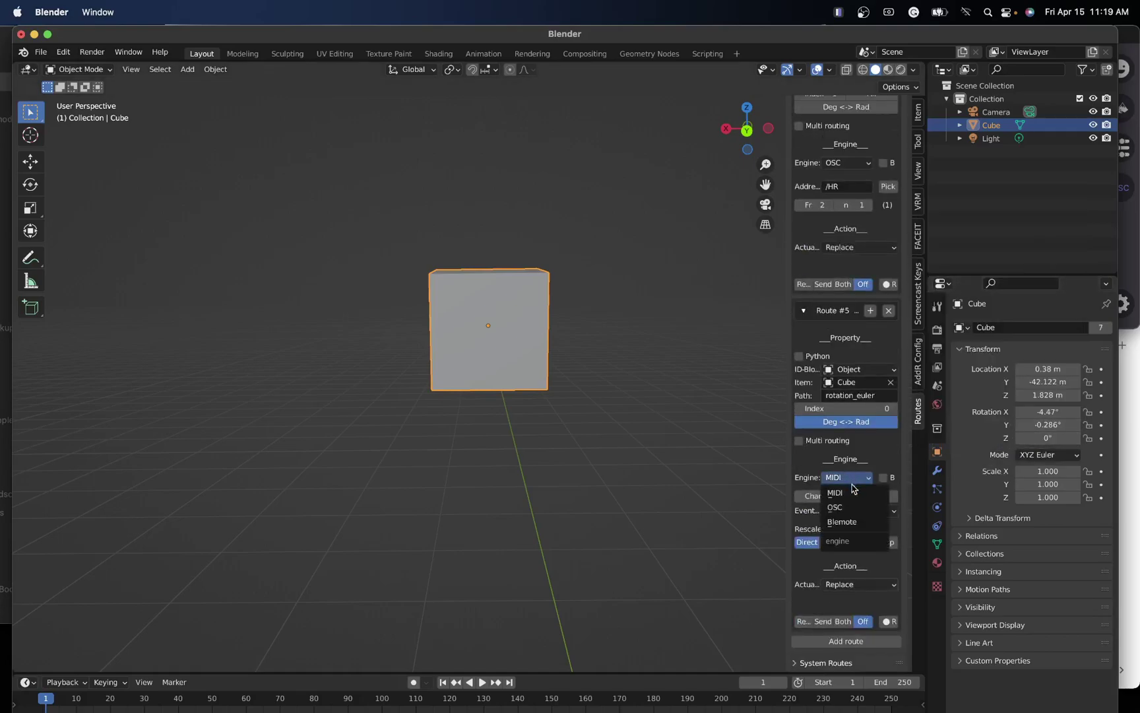
click(852, 508)
click(846, 521)
text(/HR)
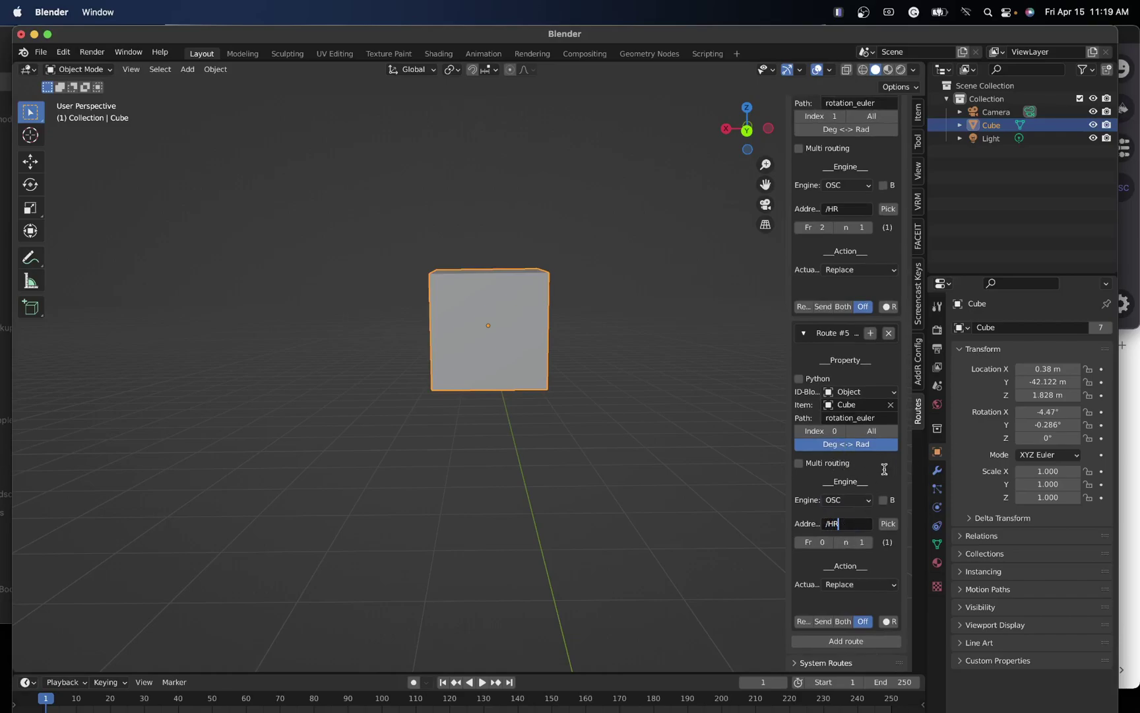
key(Return)
- Set the Z rotation route to index 2, Deg <-> Rad off, From rank 1 and Receive, and bring up the Hallway Tile avatar
click(842, 432)
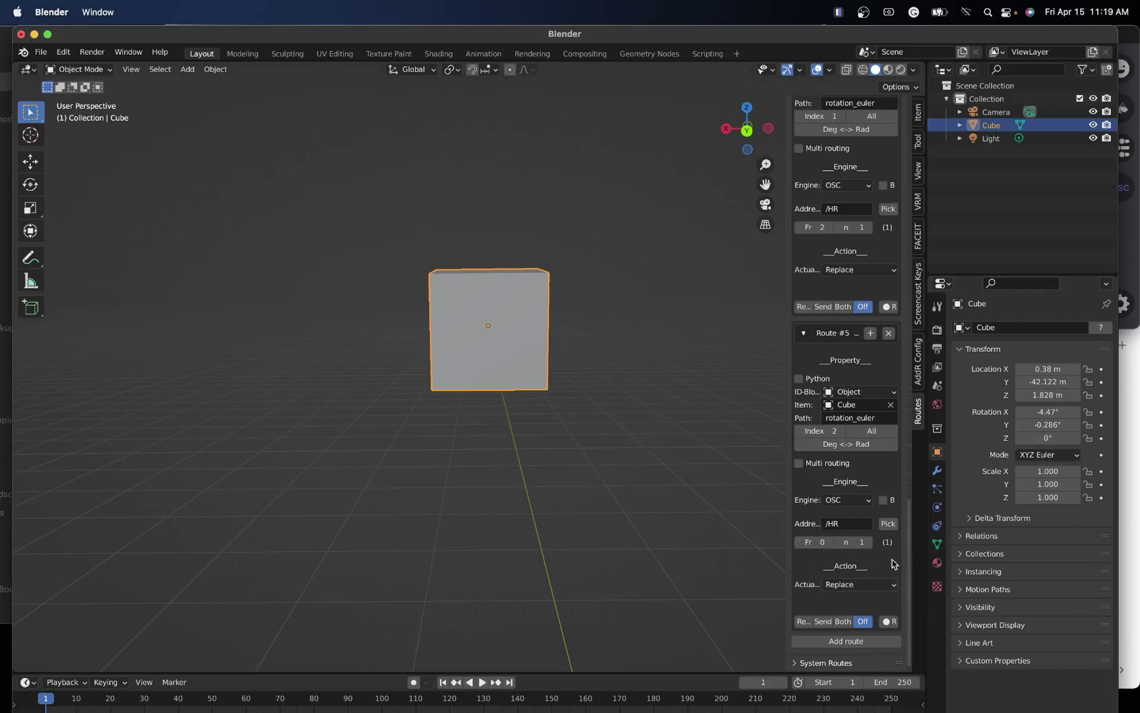
key(BackSpace)
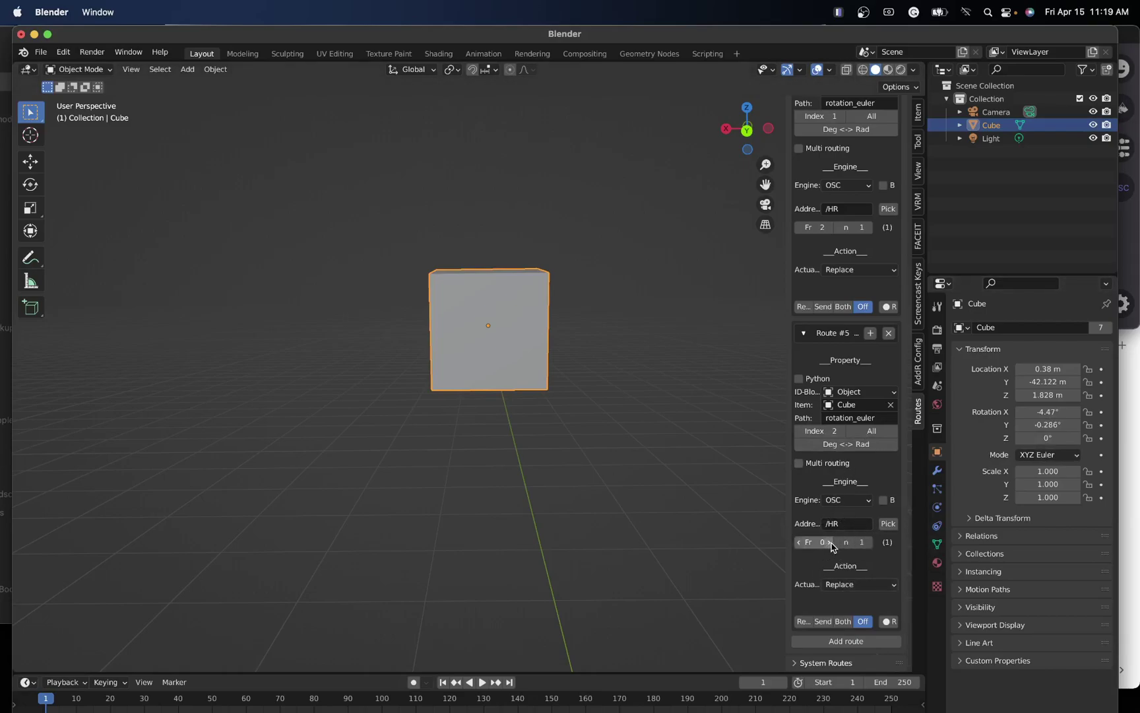
click(831, 544)
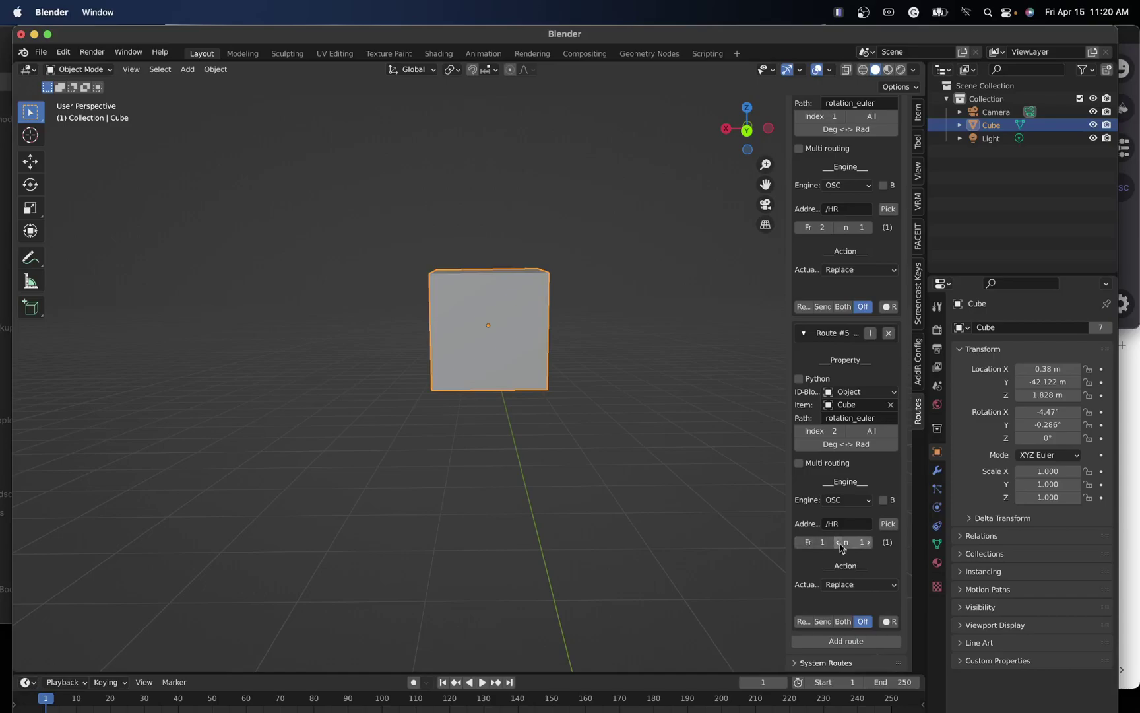
click(804, 621)
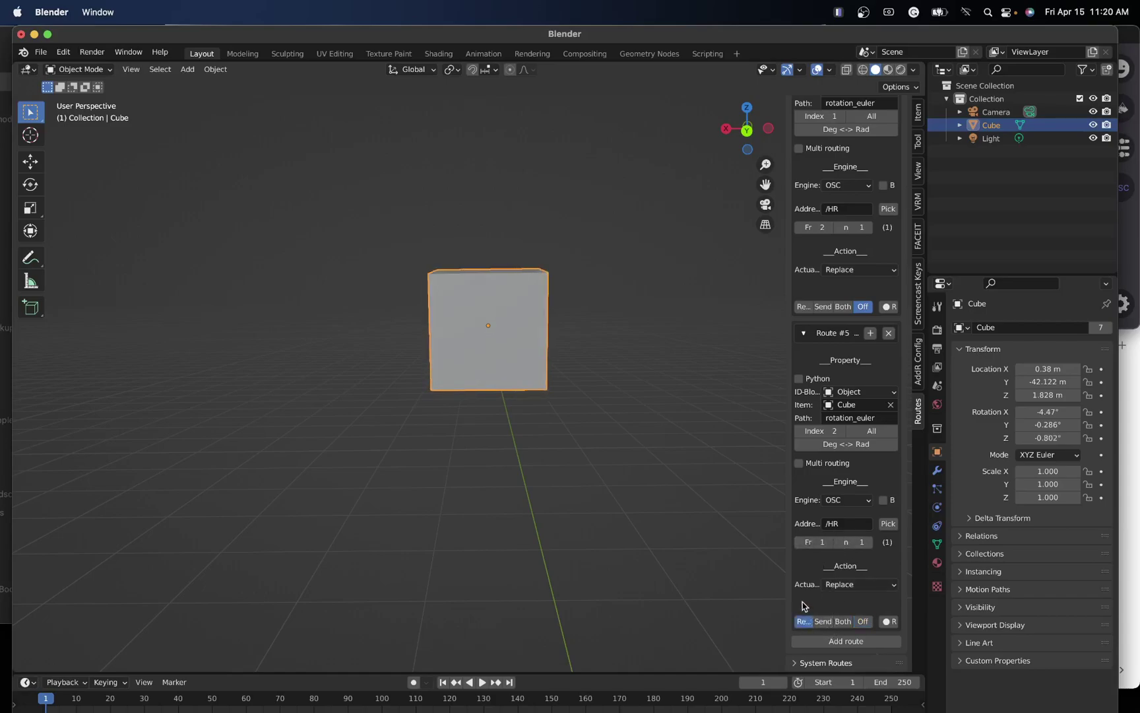
click(838, 12)
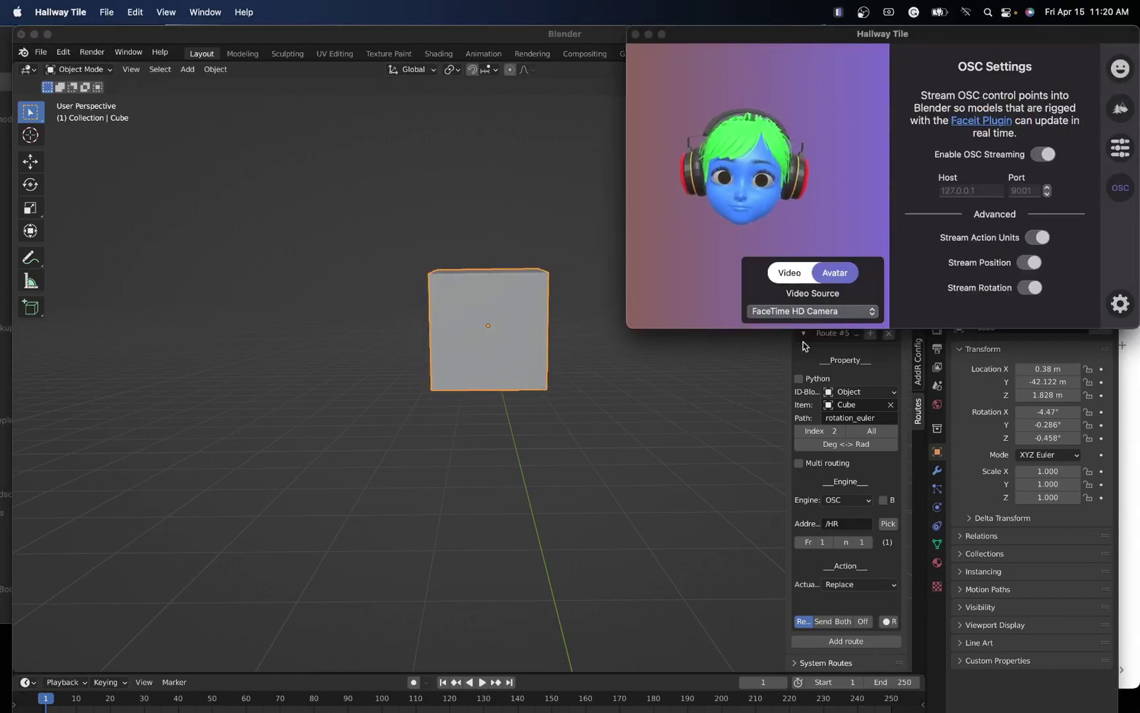
- Switch to Blender and set the cube's Y rotation and X rotation routes back to Receive
click(723, 479)
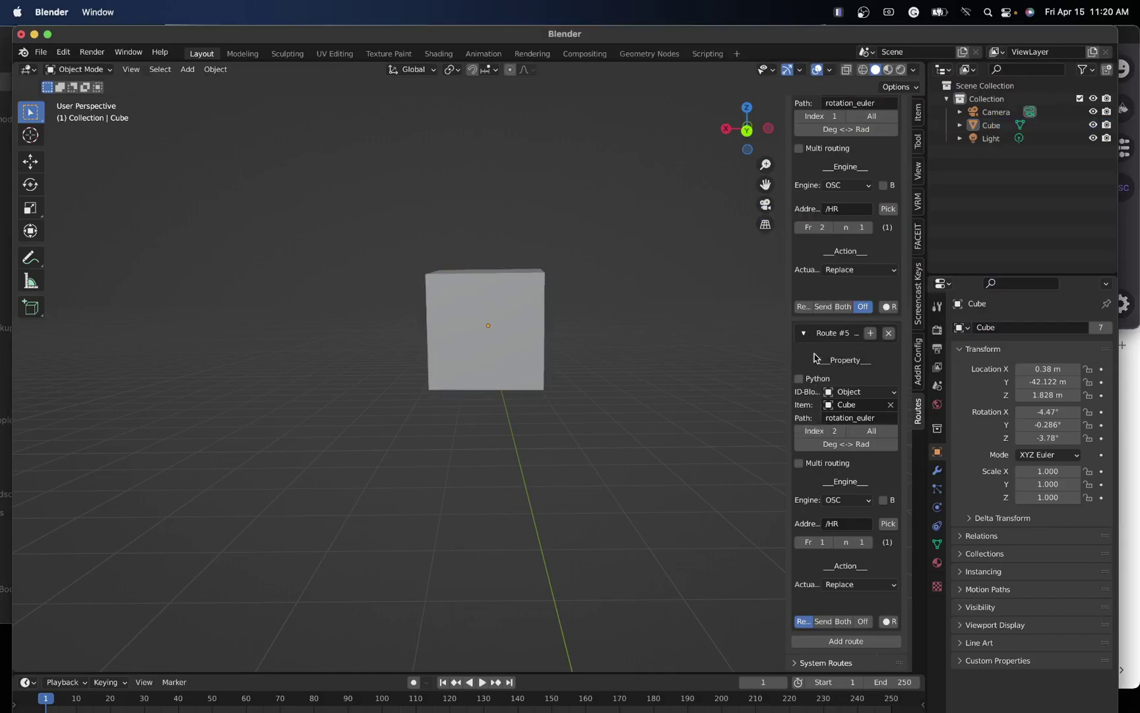
click(803, 306)
scroll(811, 201, up, 2)
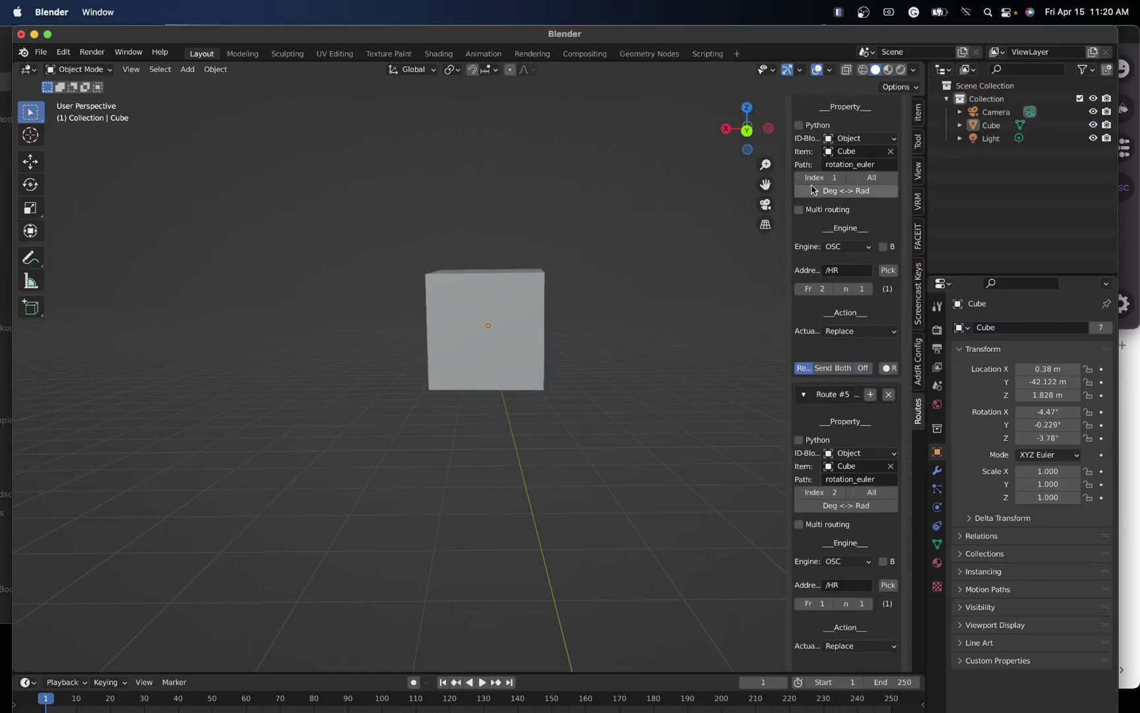
scroll(809, 159, up, 3)
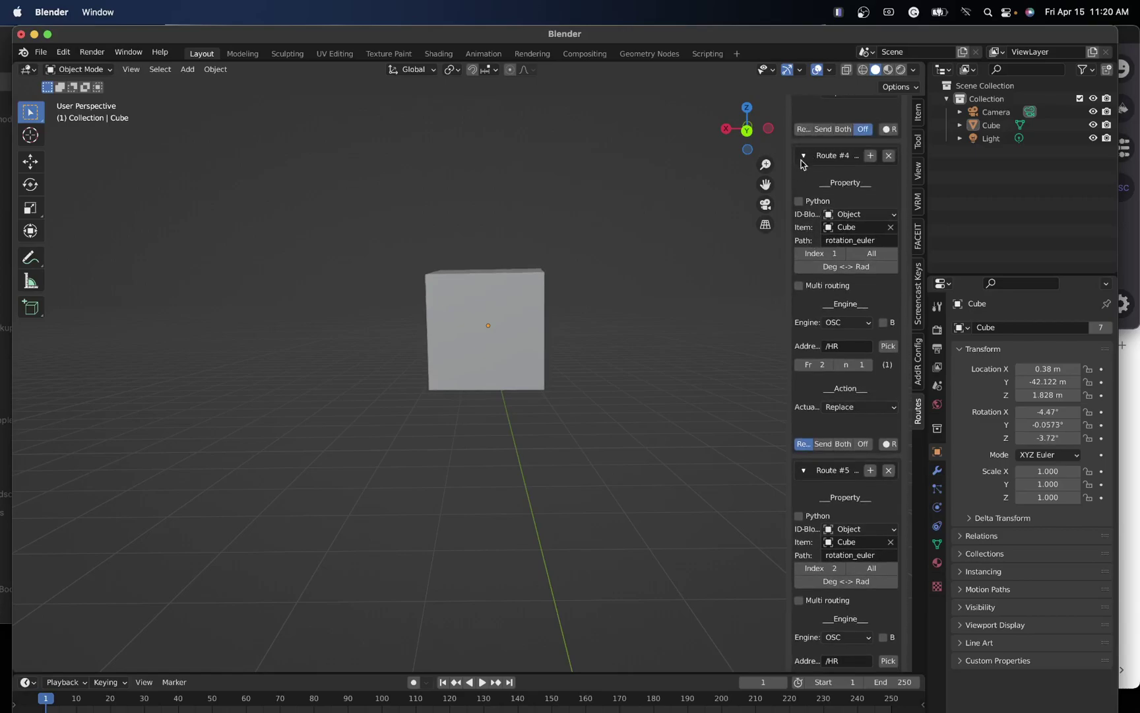
click(803, 131)
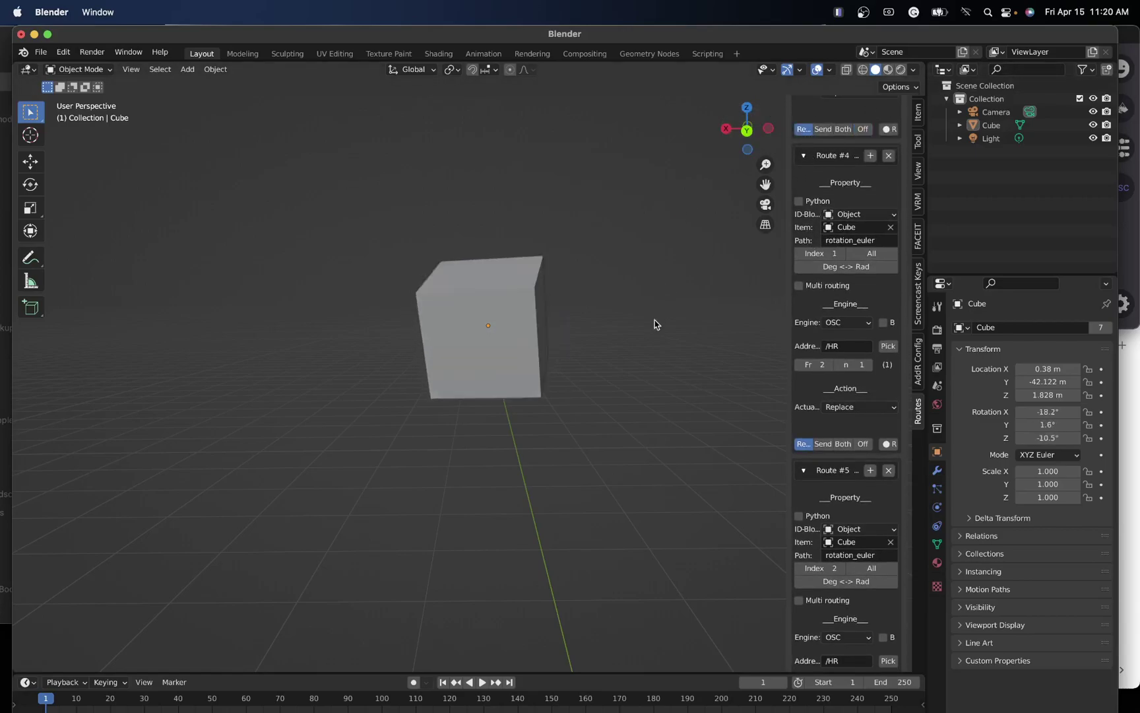
- Bring up Hallway Tile and compare the cube's rotation with the head in both the Video and Avatar previews
click(839, 12)
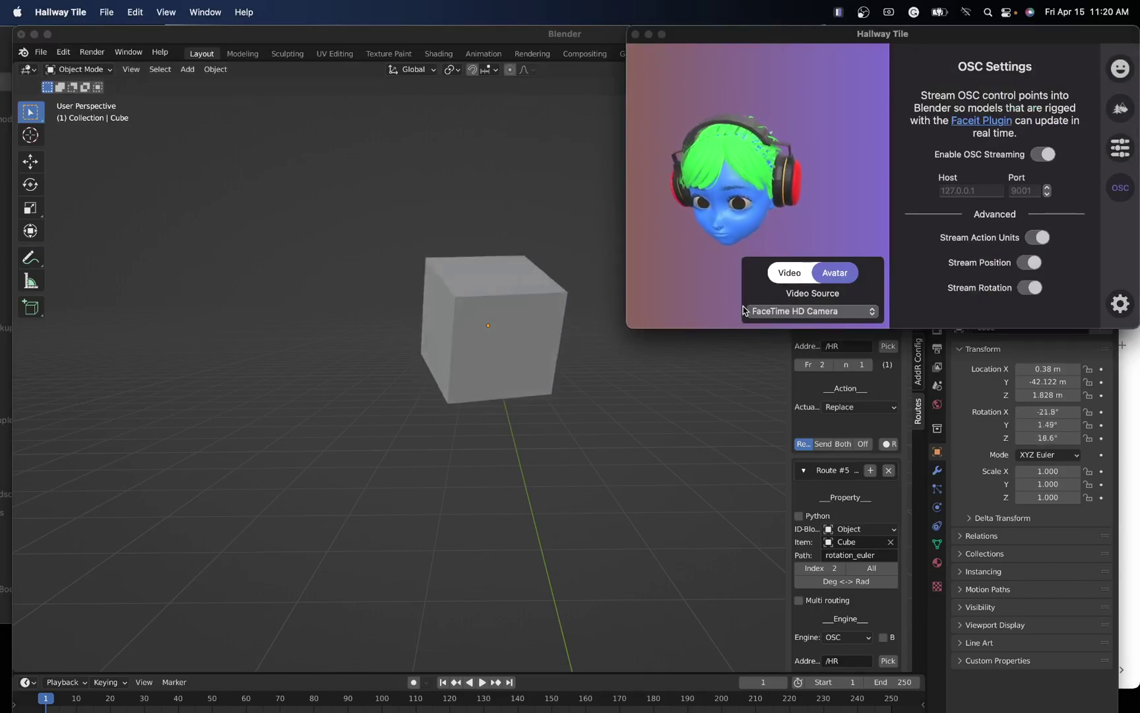
click(798, 276)
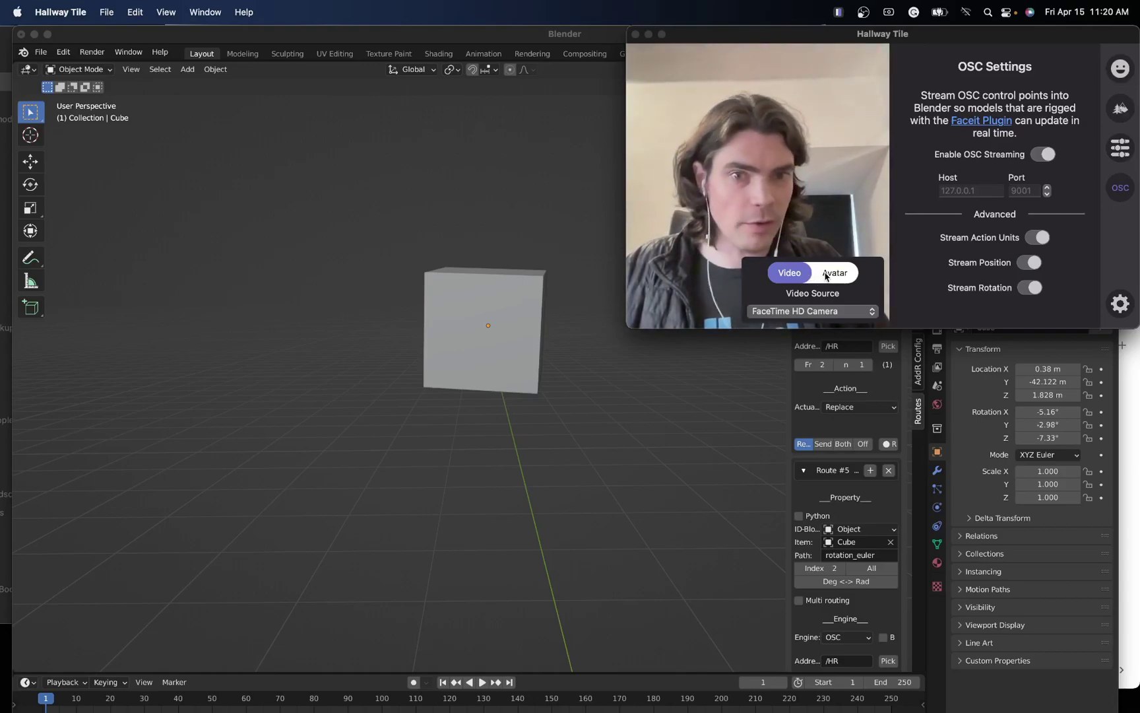
click(825, 275)
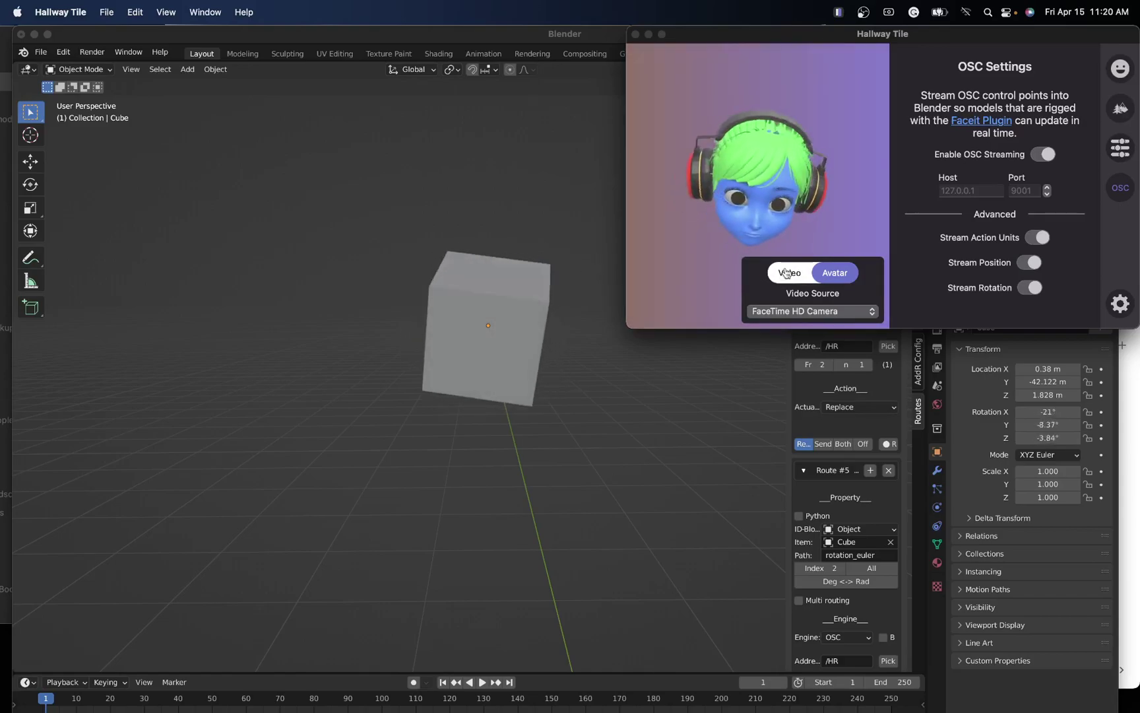
- In Blender, set the cube's Z, Y and X location routes to Receive, check the motion against the Hallway Tile avatar and return to Blender
click(813, 386)
scroll(816, 258, up, 10)
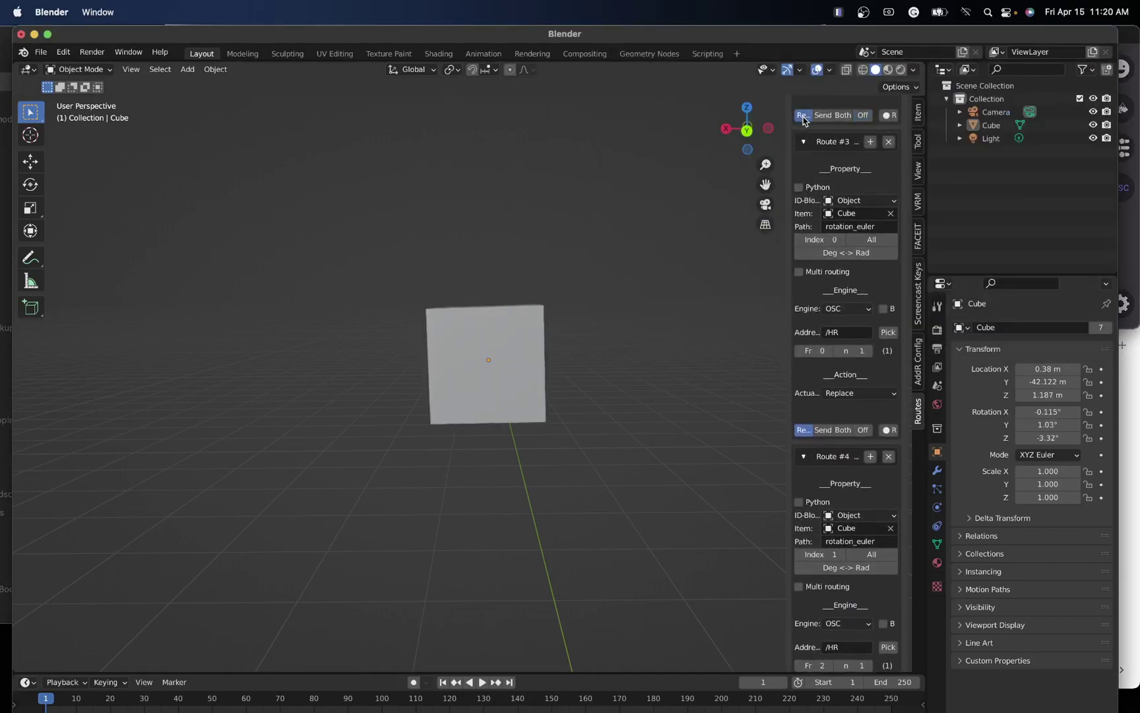
scroll(816, 152, up, 12)
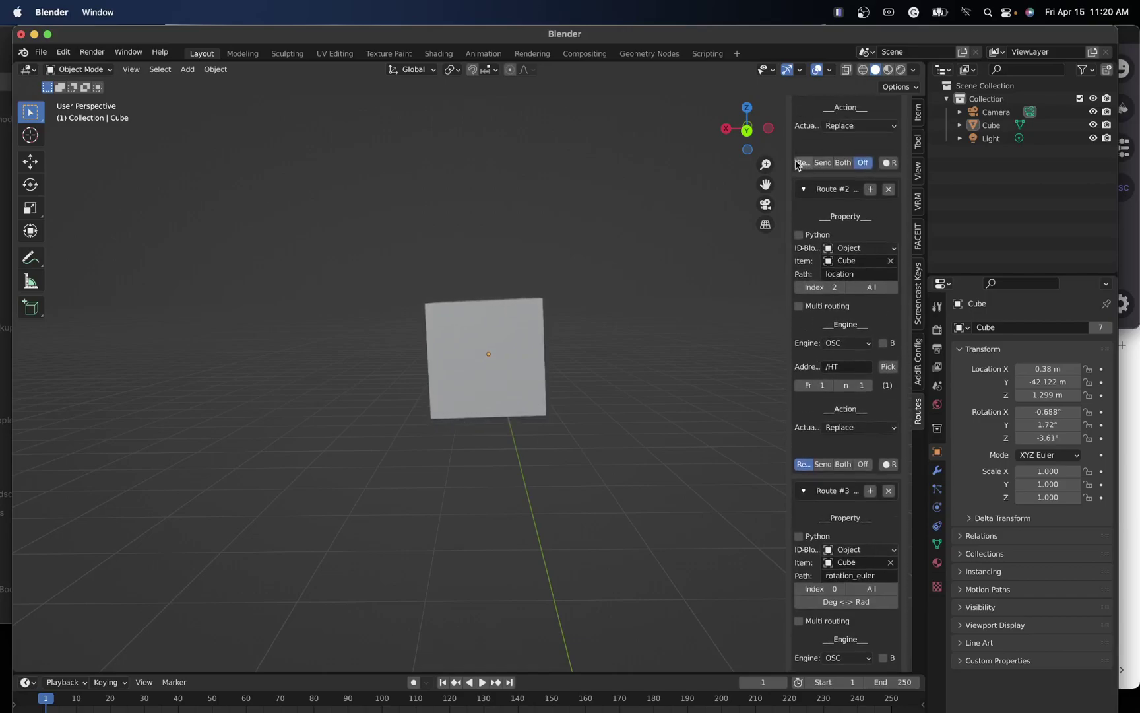
scroll(800, 160, up, 14)
scroll(803, 155, up, 6)
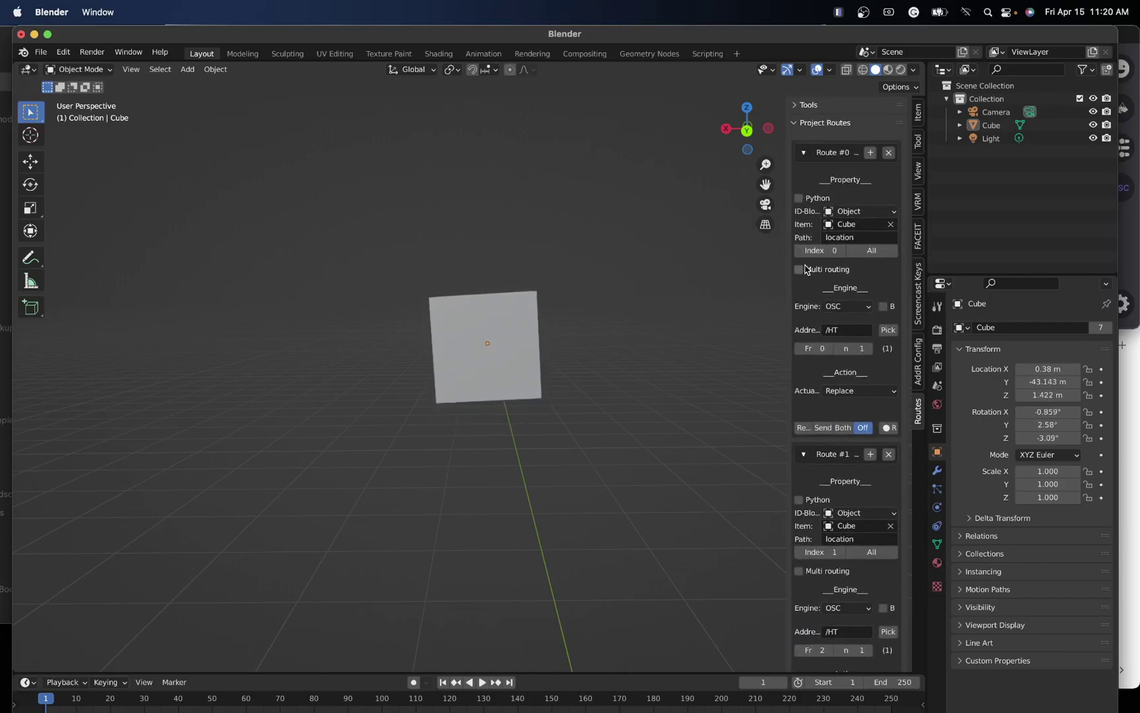
scroll(814, 495, down, 3)
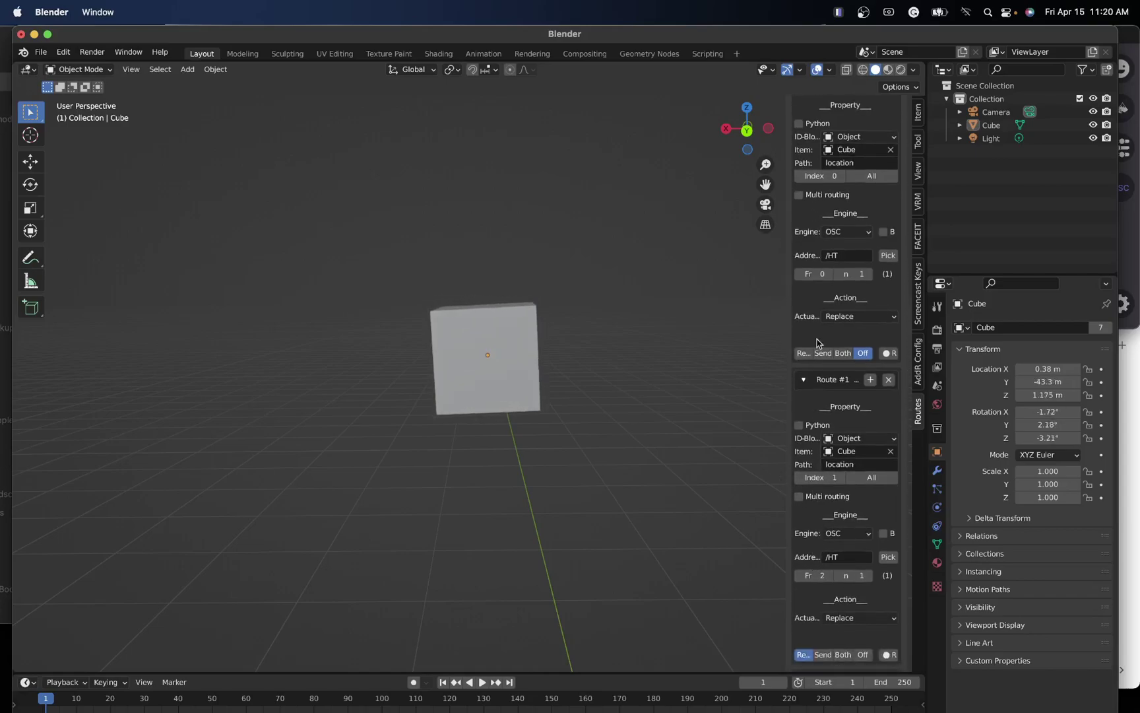
click(803, 353)
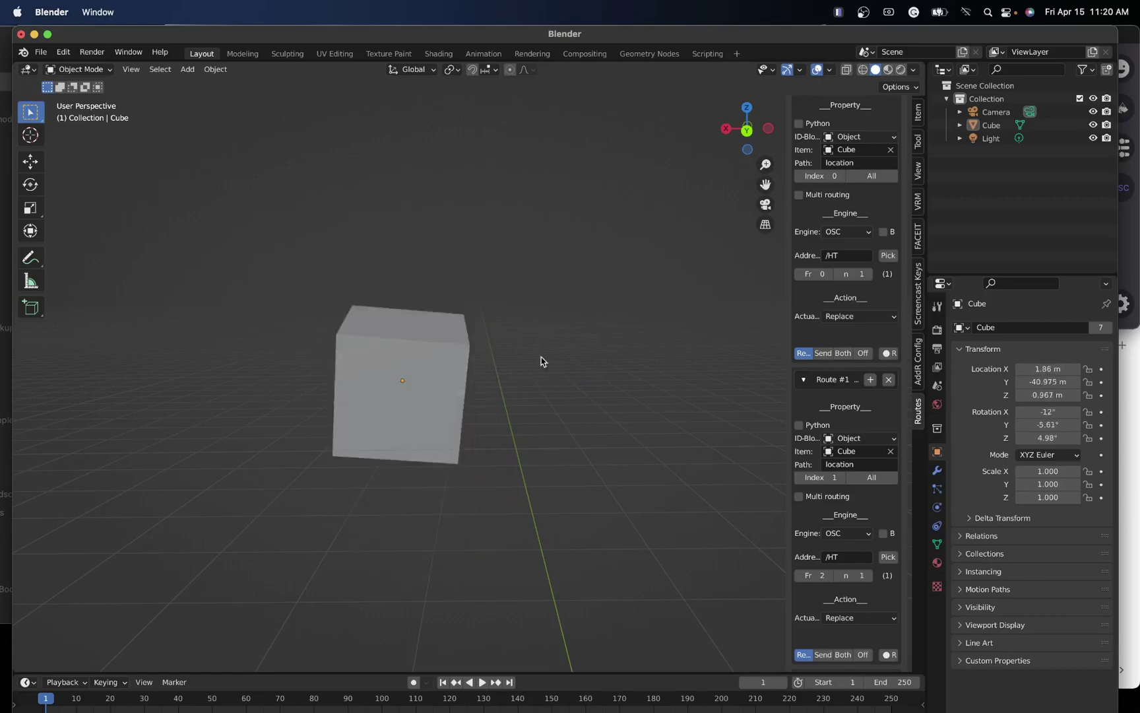
key(super+Tab)
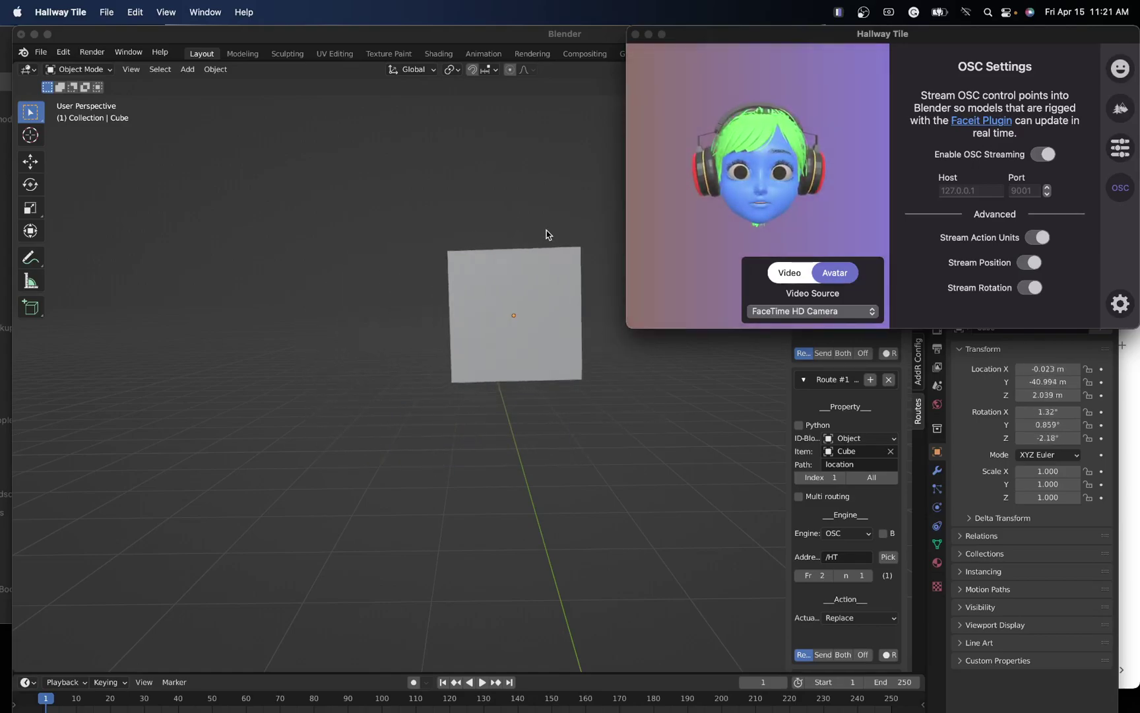
click(546, 231)
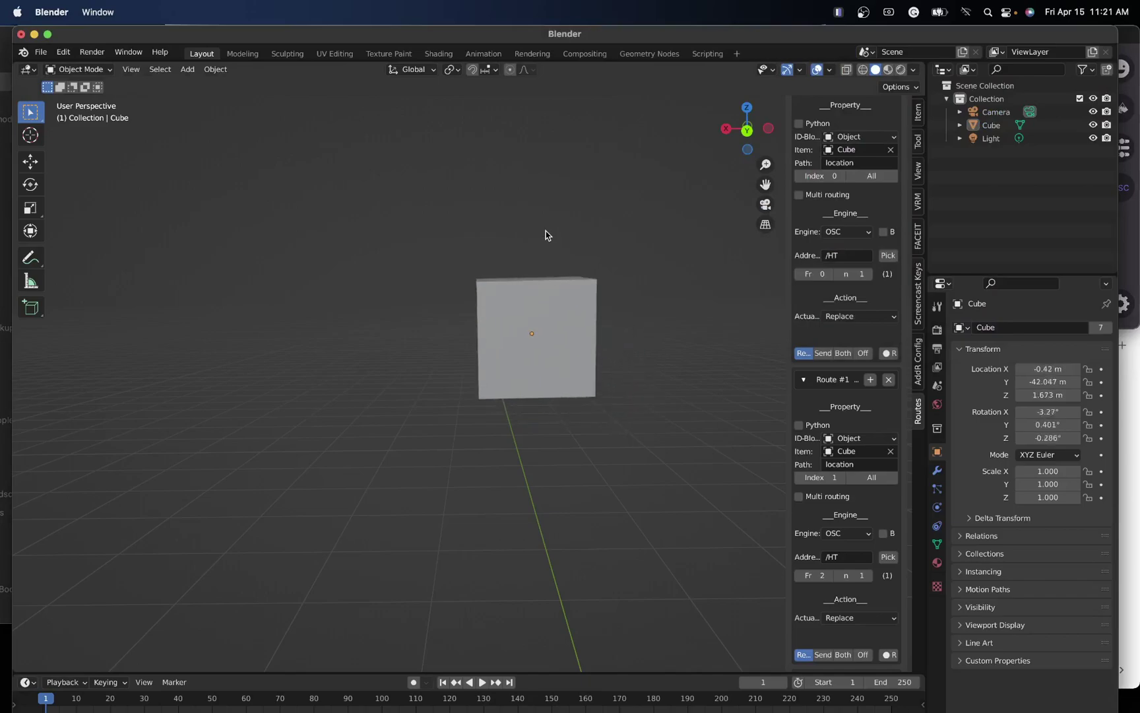